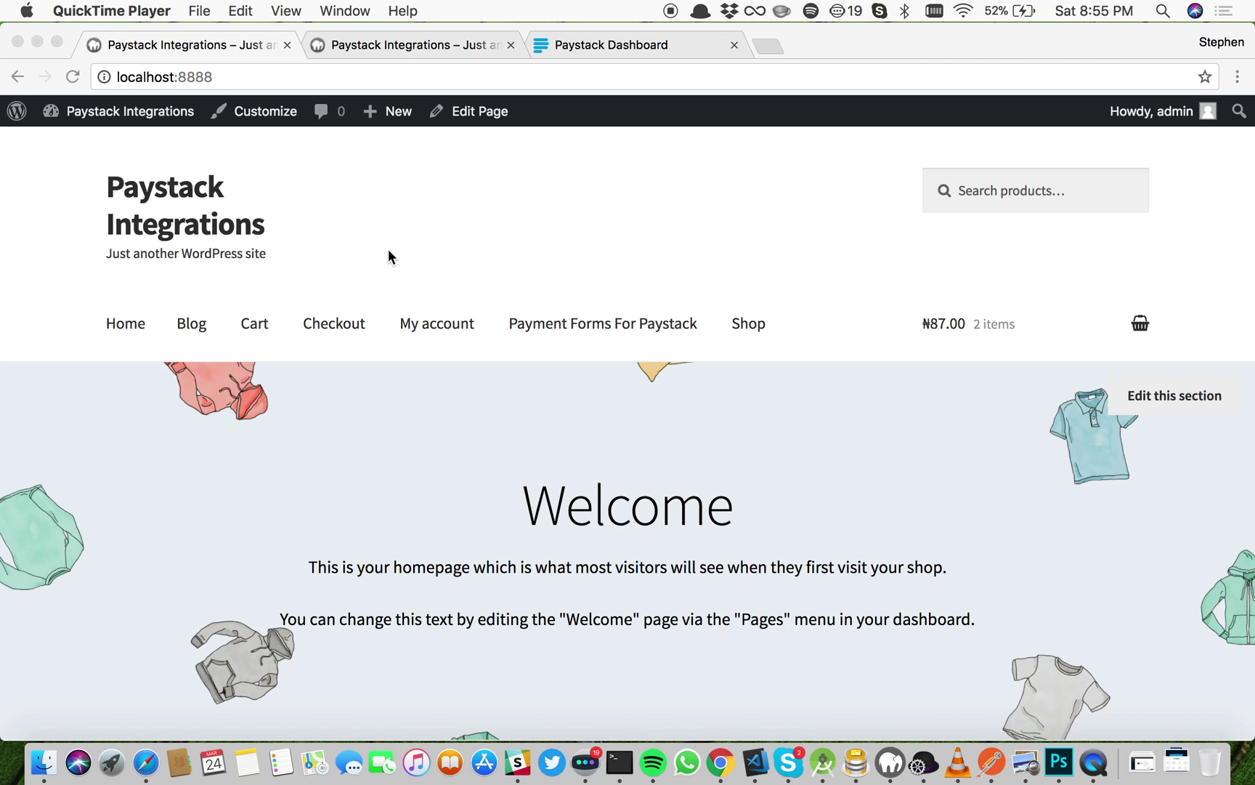
Step: Open the site's admin dashboard from the front page and go to Plugins > Add New
click(155, 113)
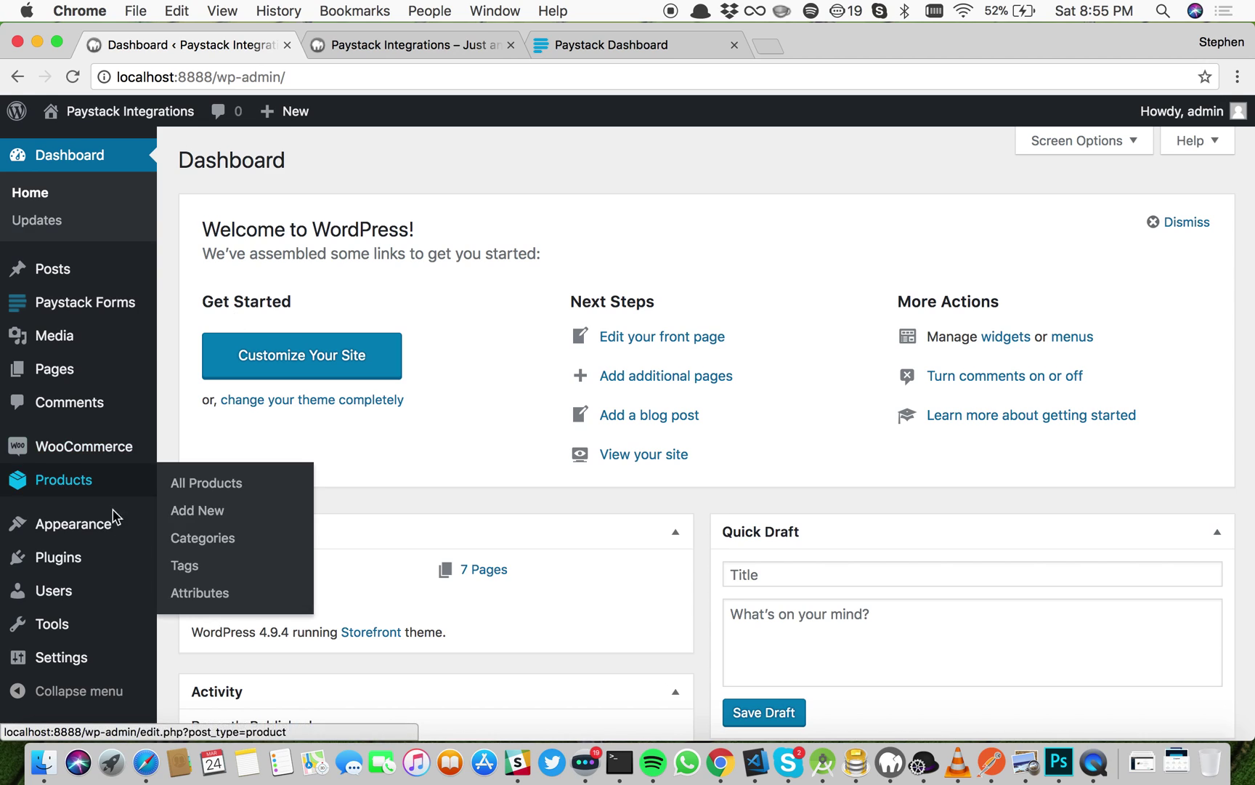
mouse_move(81, 558)
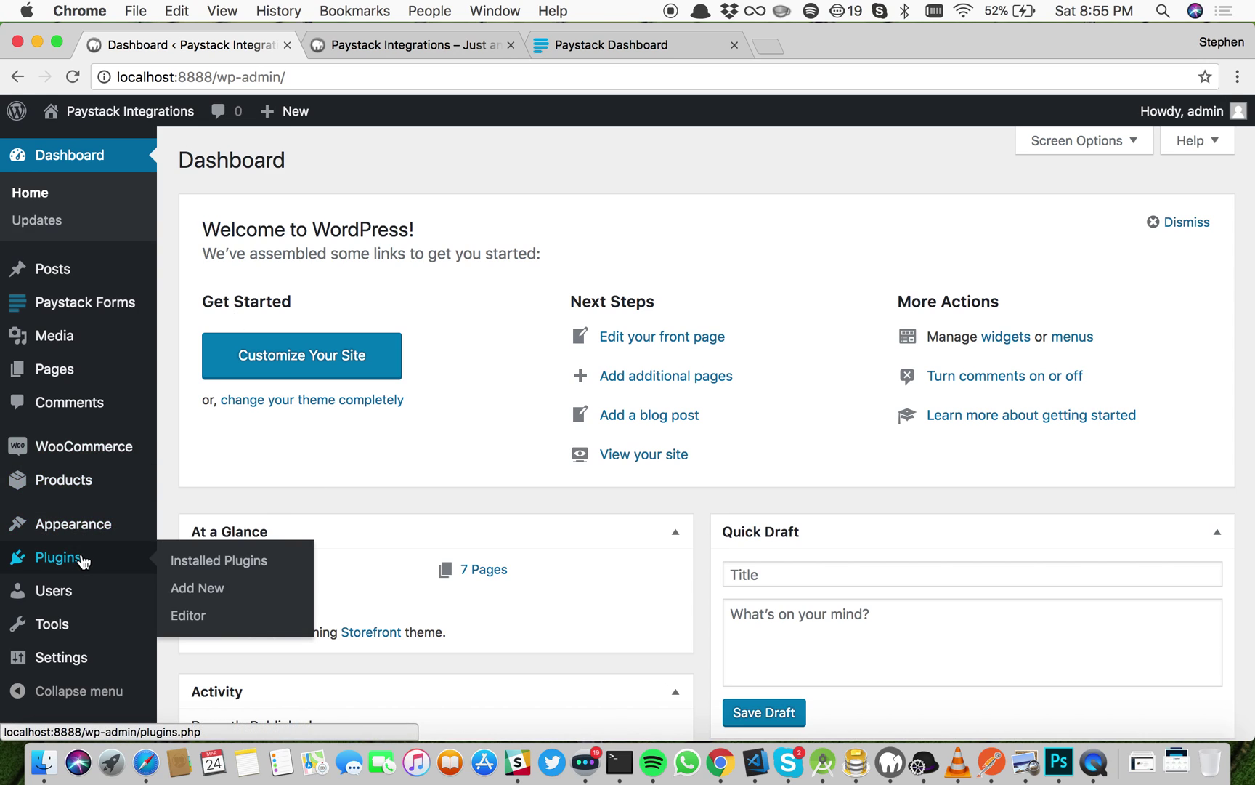
click(221, 588)
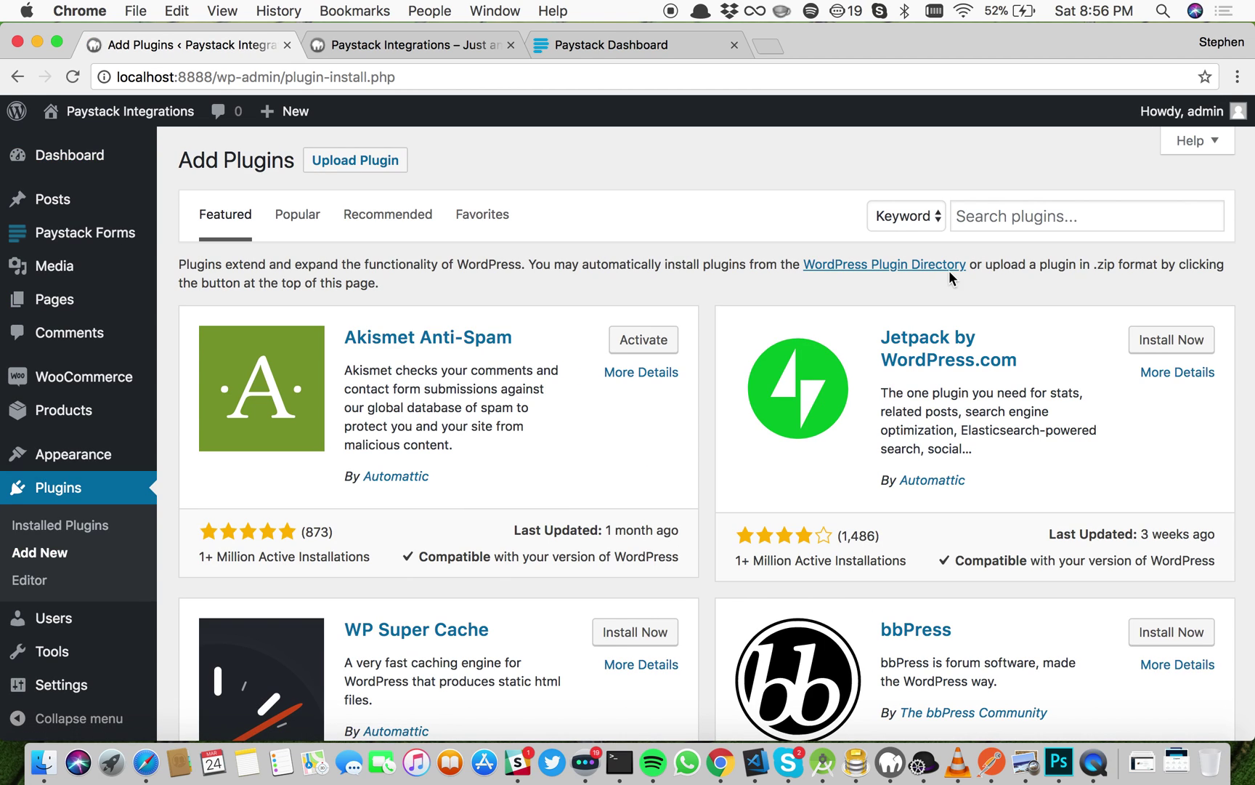
Step: Search plugins for 'paystack woocommerce' and install the Paystack WooCommerce Payment Gateway
click(1017, 221)
text(woocommer)
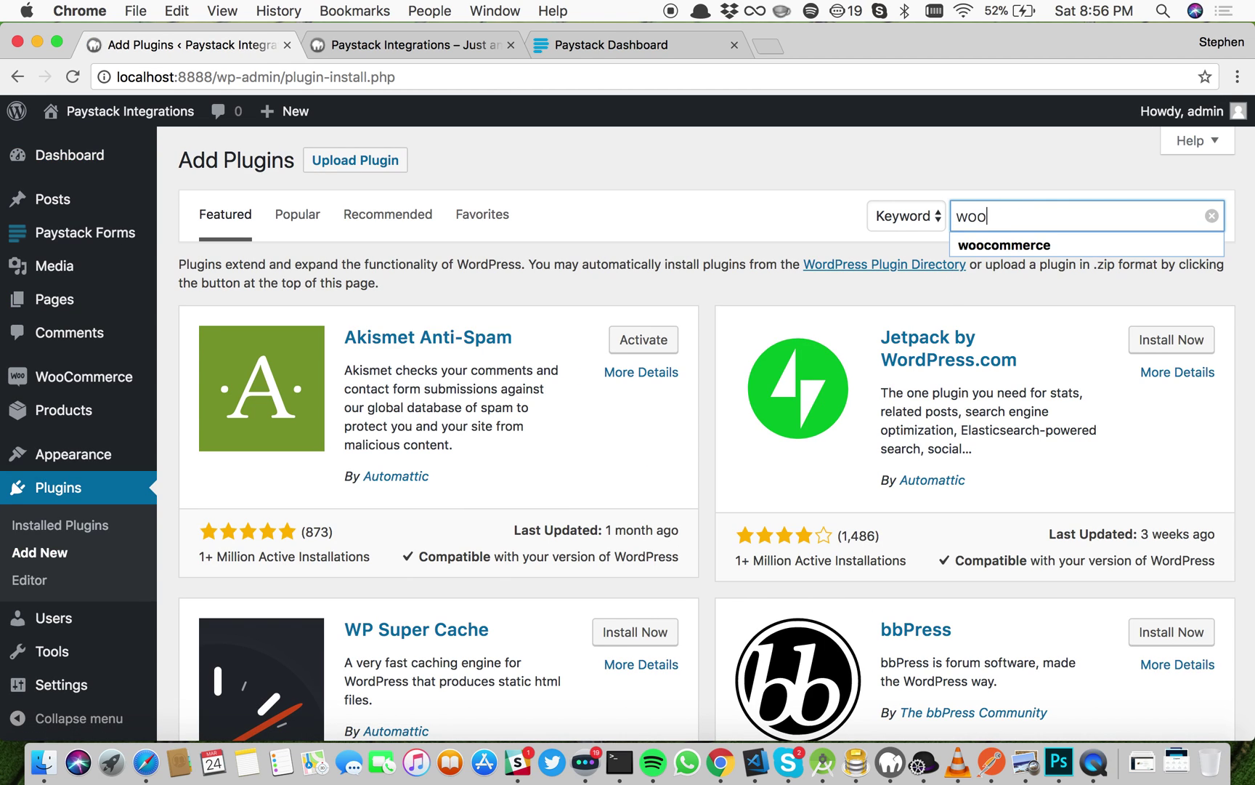
text(ce)
key(Return)
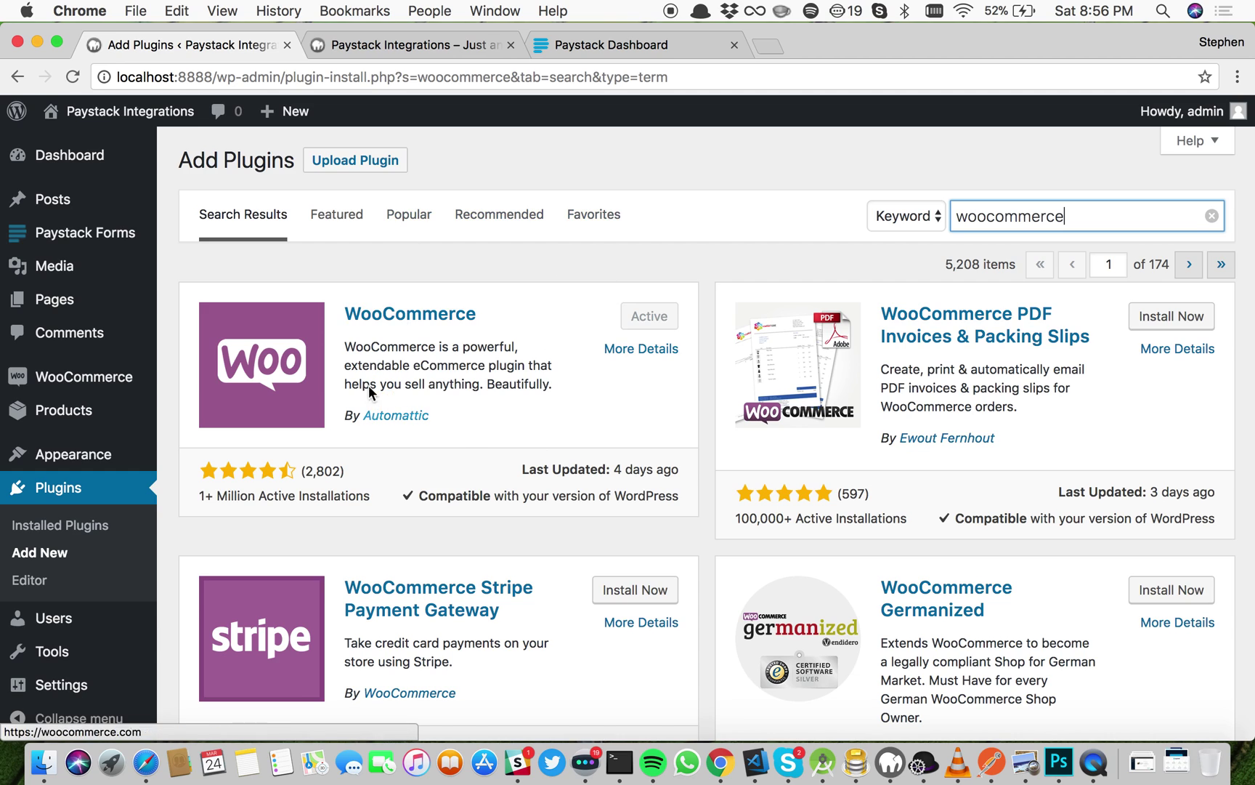
key(super+Left)
text(paystack)
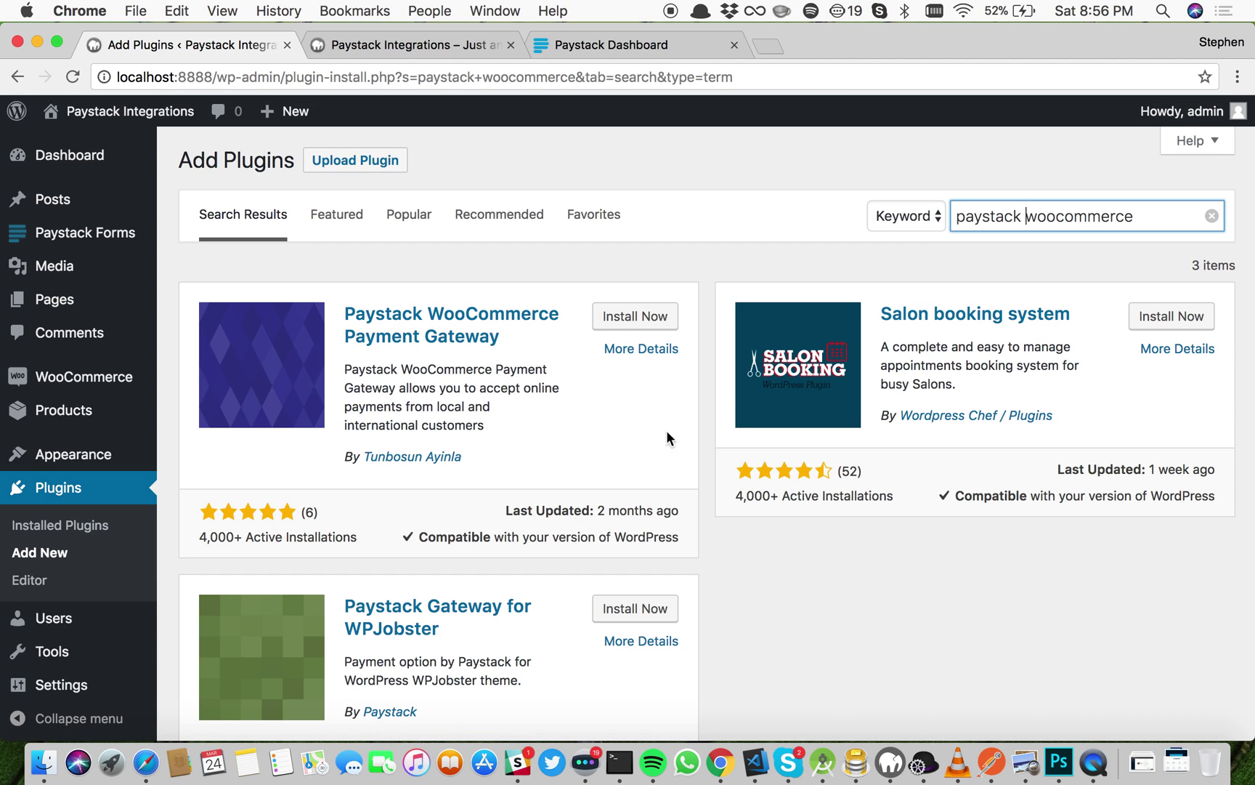
click(642, 316)
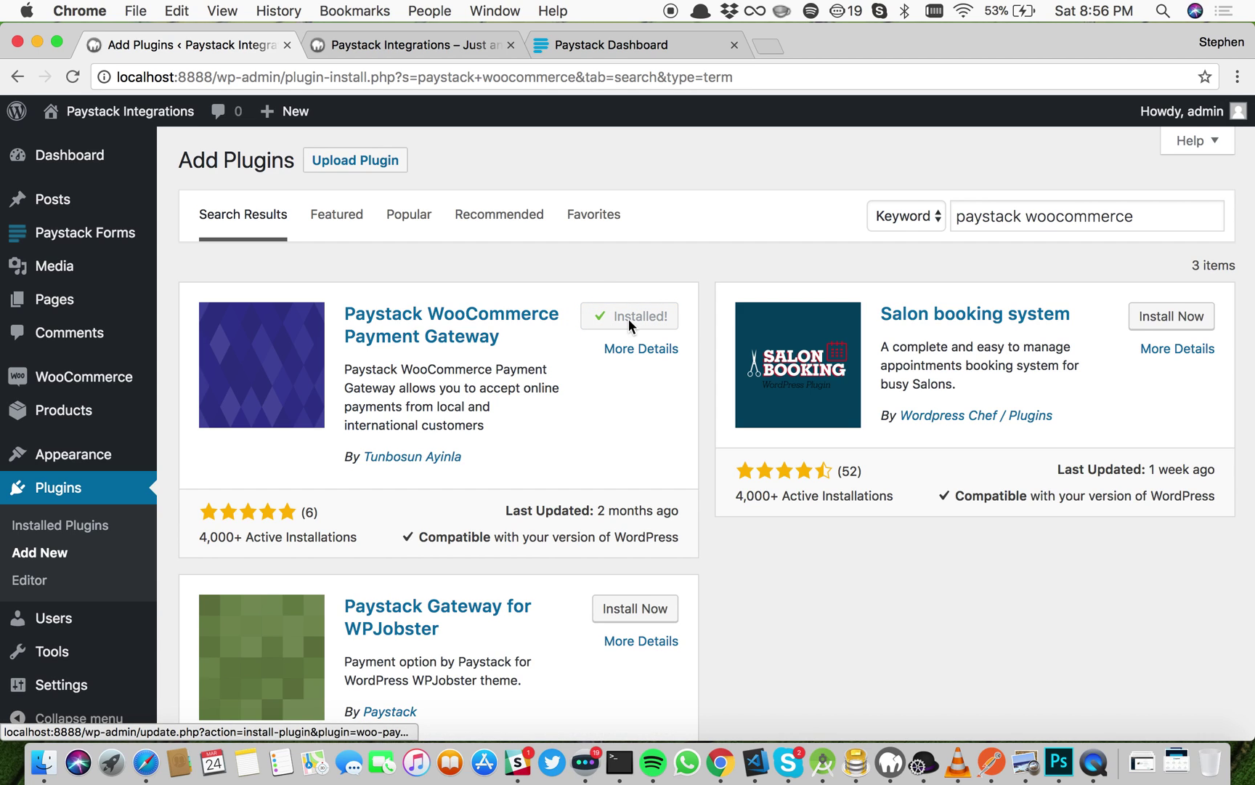
Step: Activate the Paystack WooCommerce Payment Gateway and locate it in the Installed Plugins list
click(631, 324)
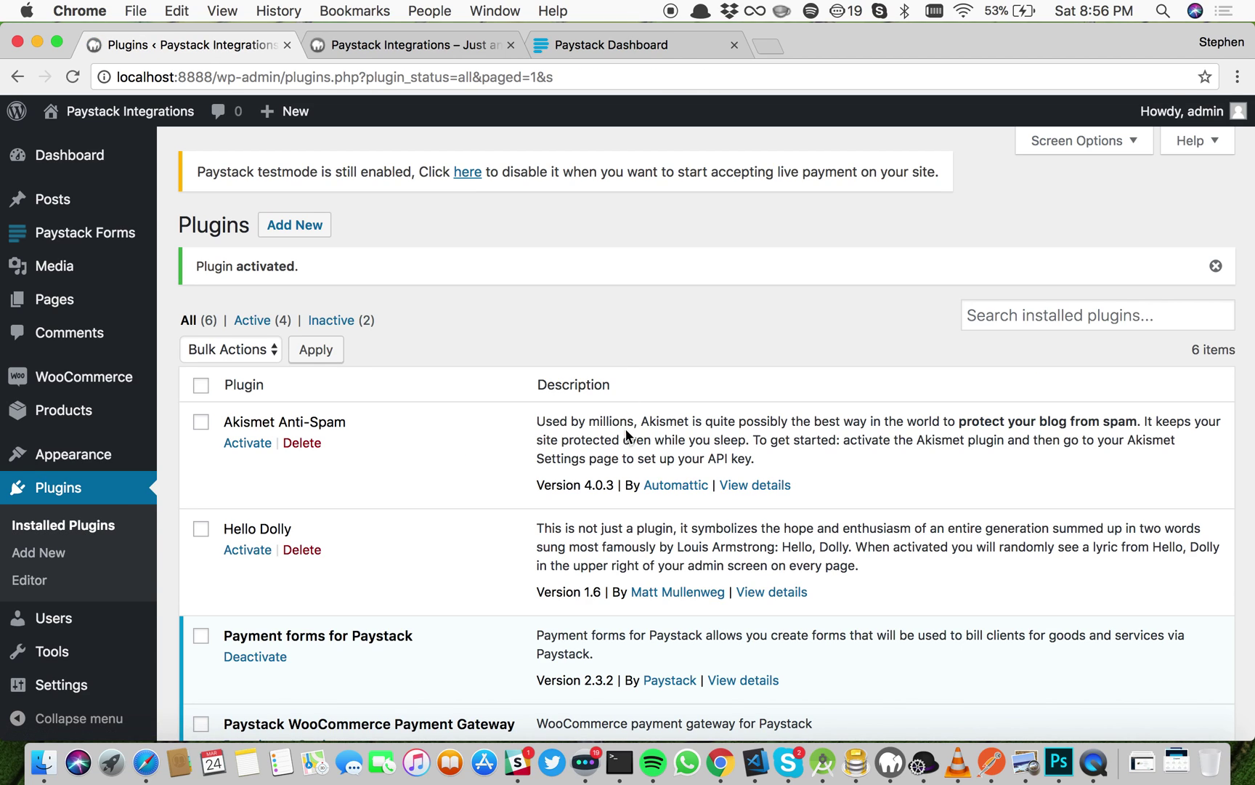
scroll(626, 433, down, 5)
scroll(626, 435, up, 5)
scroll(626, 435, down, 5)
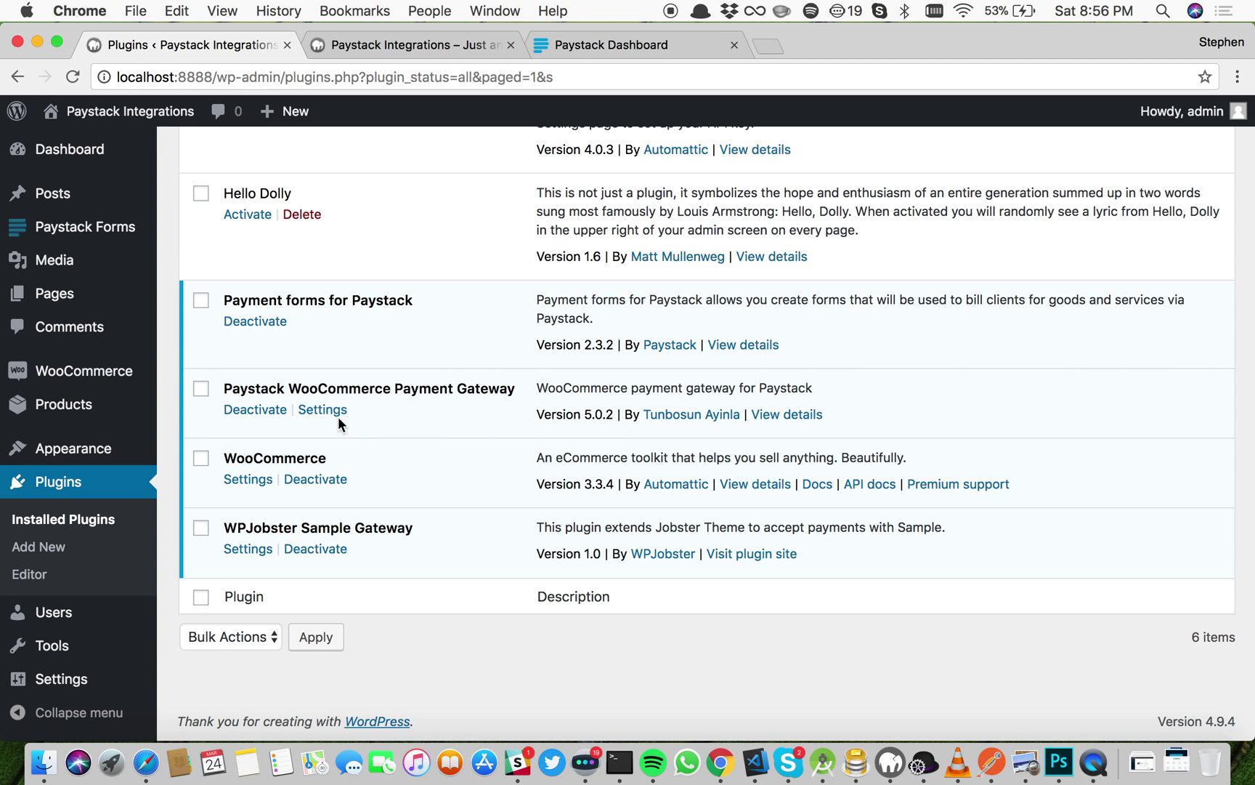
Step: Open the Paystack gateway settings and empty the Test Secret Key and Test Public Key fields
click(331, 413)
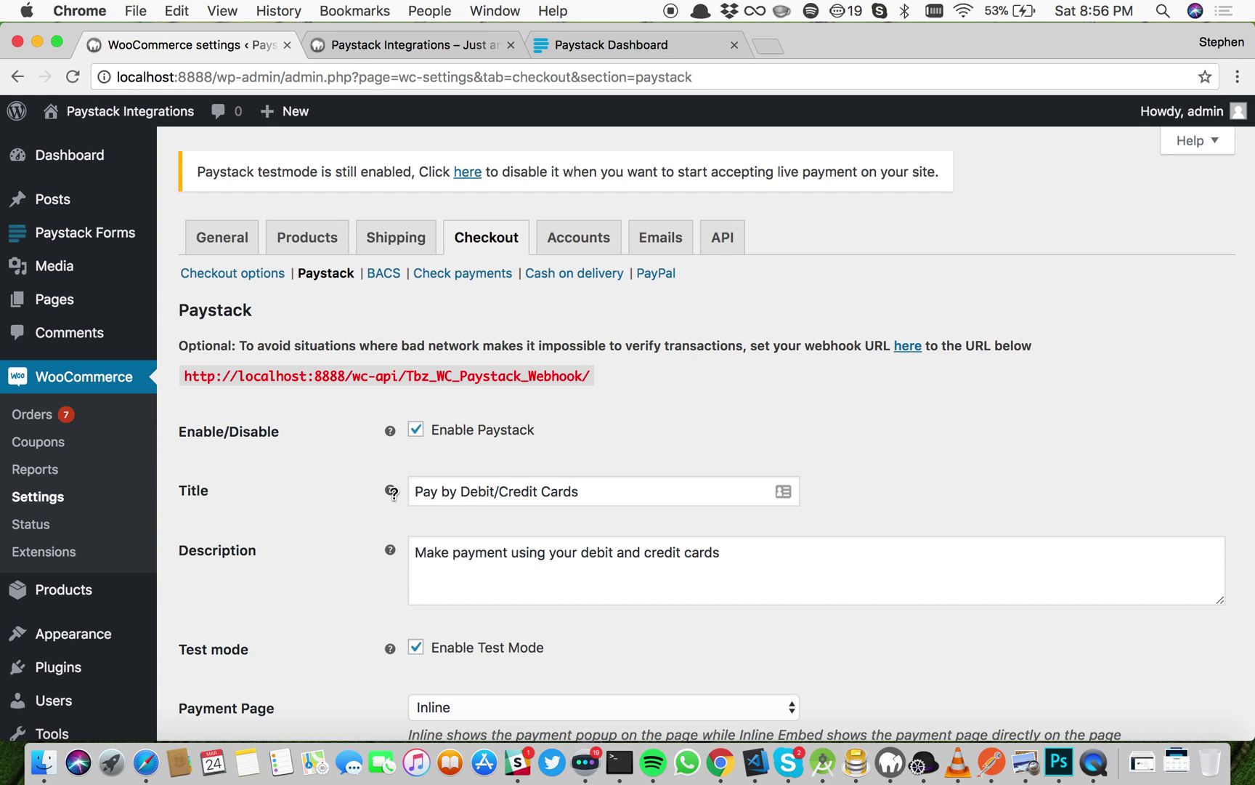
mouse_move(395, 496)
scroll(433, 539, down, 5)
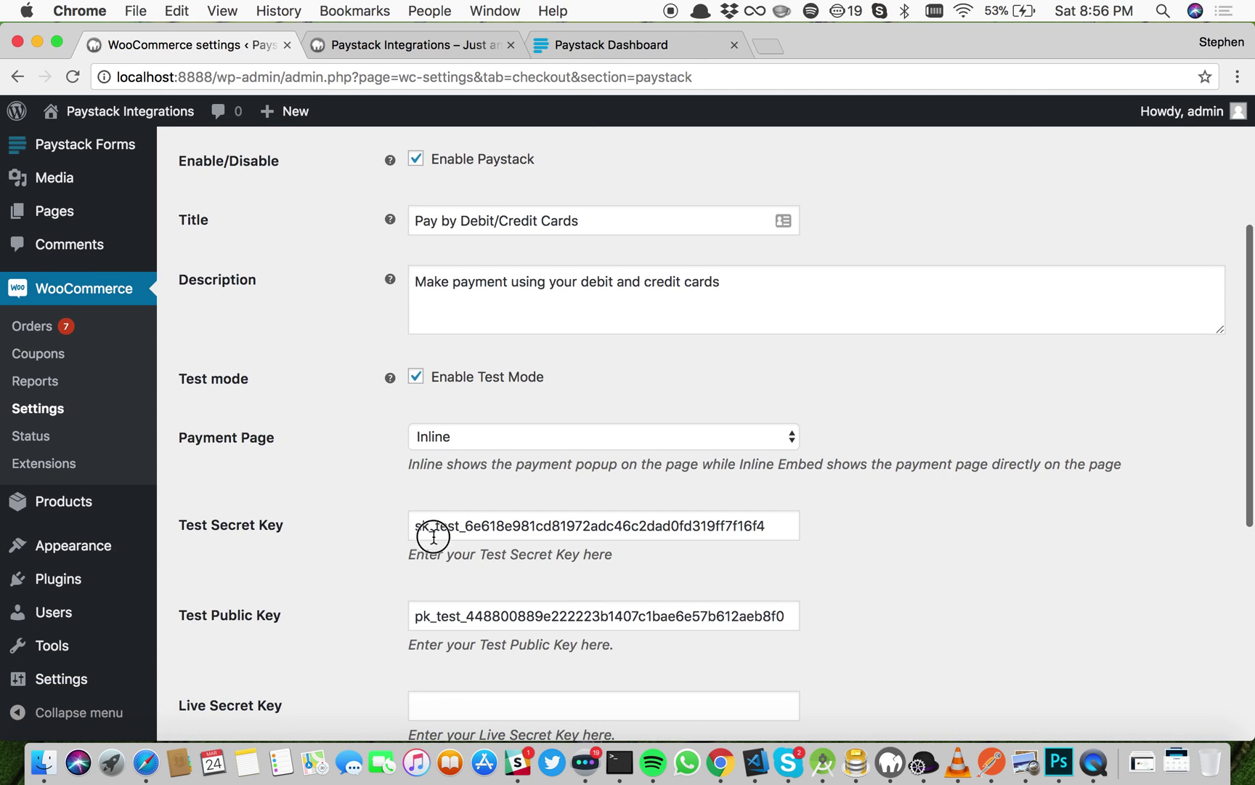
double_click(434, 536)
key(Tab)
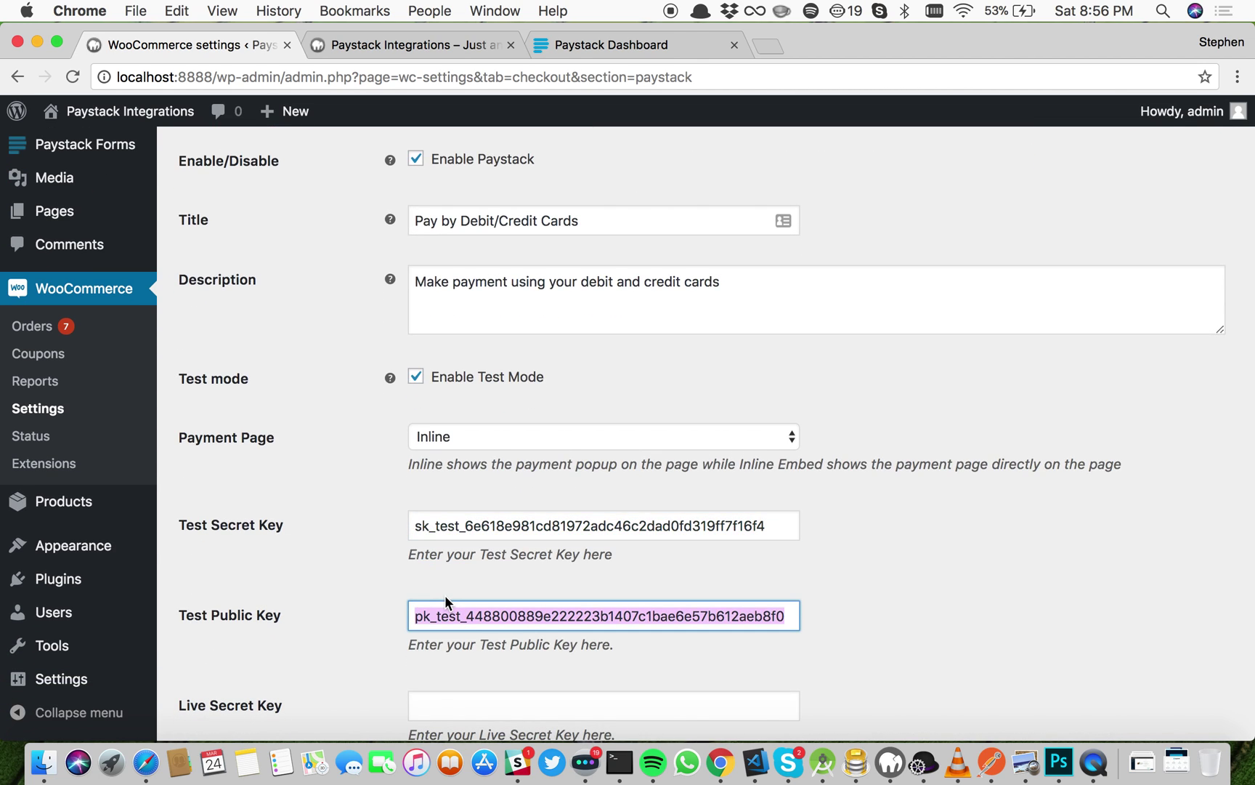
key(BackSpace)
key(shift+Tab)
key(BackSpace)
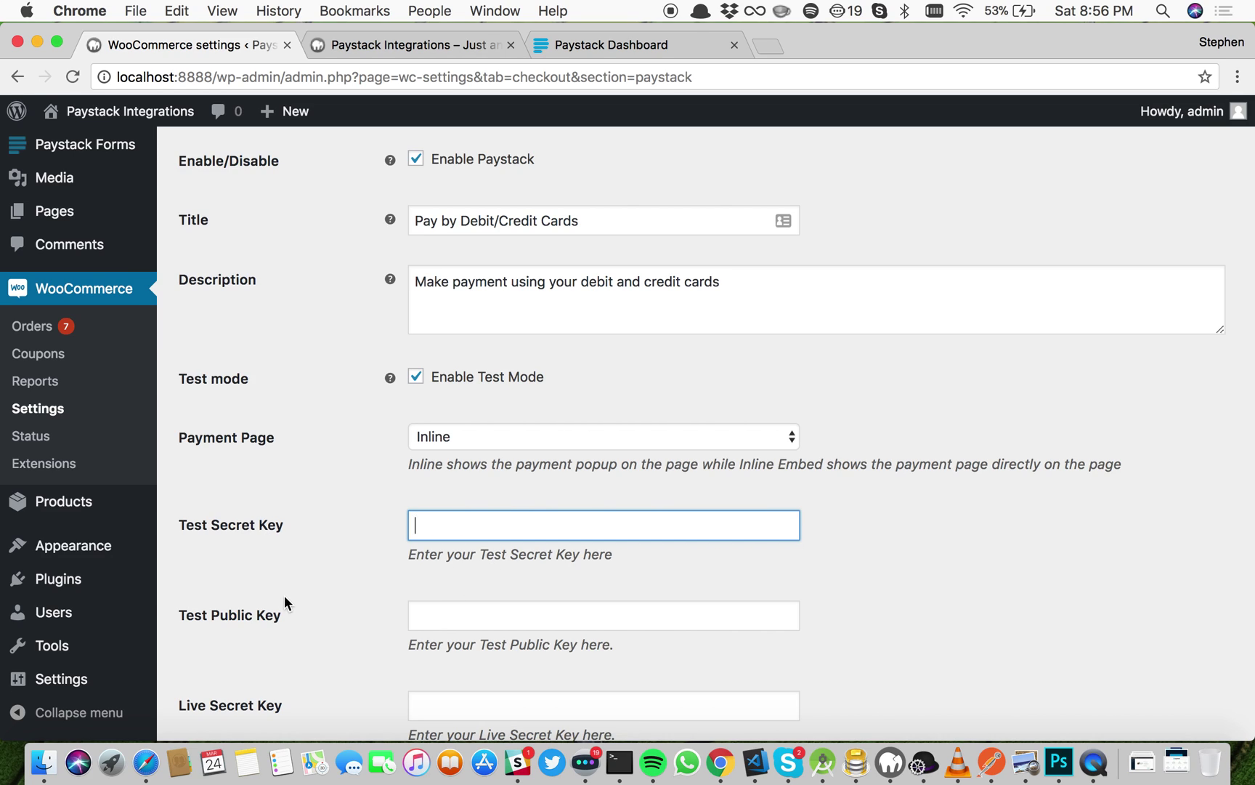
scroll(284, 598, down, 5)
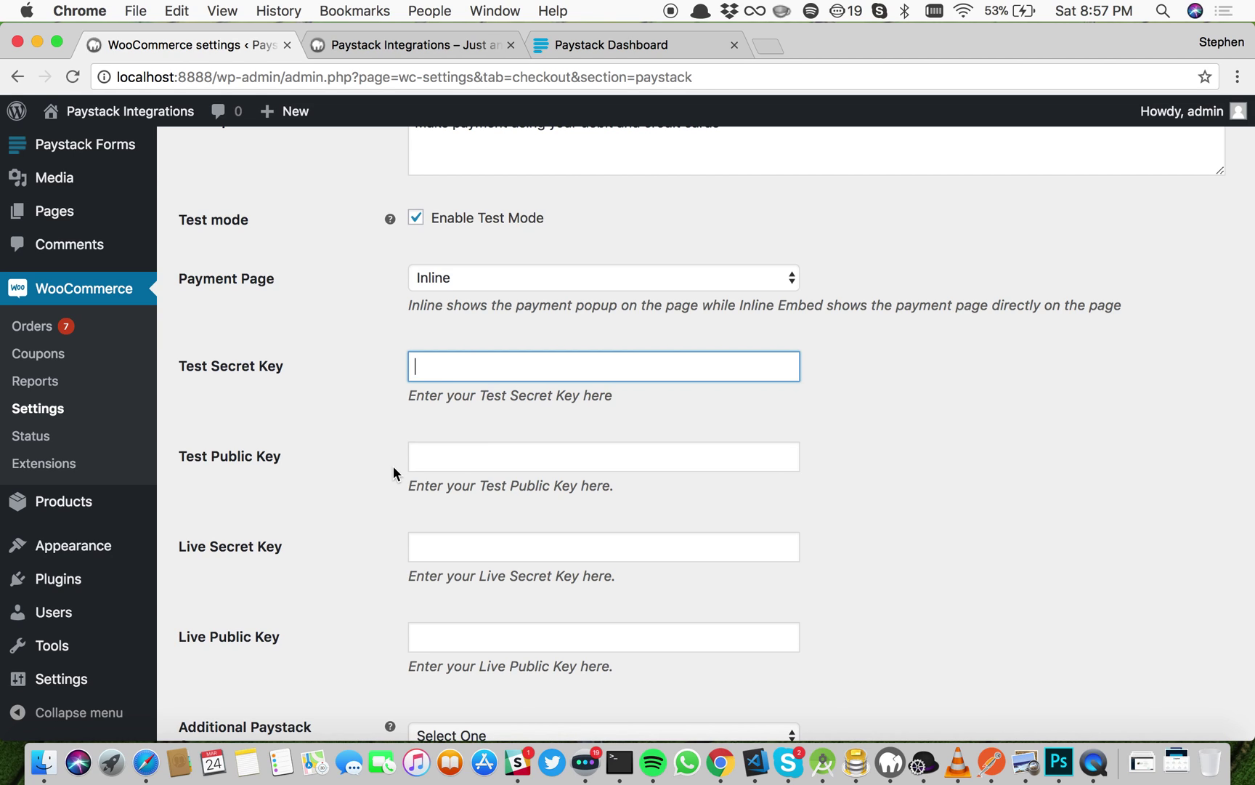
Step: In the Paystack Dashboard, go to Settings > API Keys & Webhooks and copy the Test Secret Key
click(580, 47)
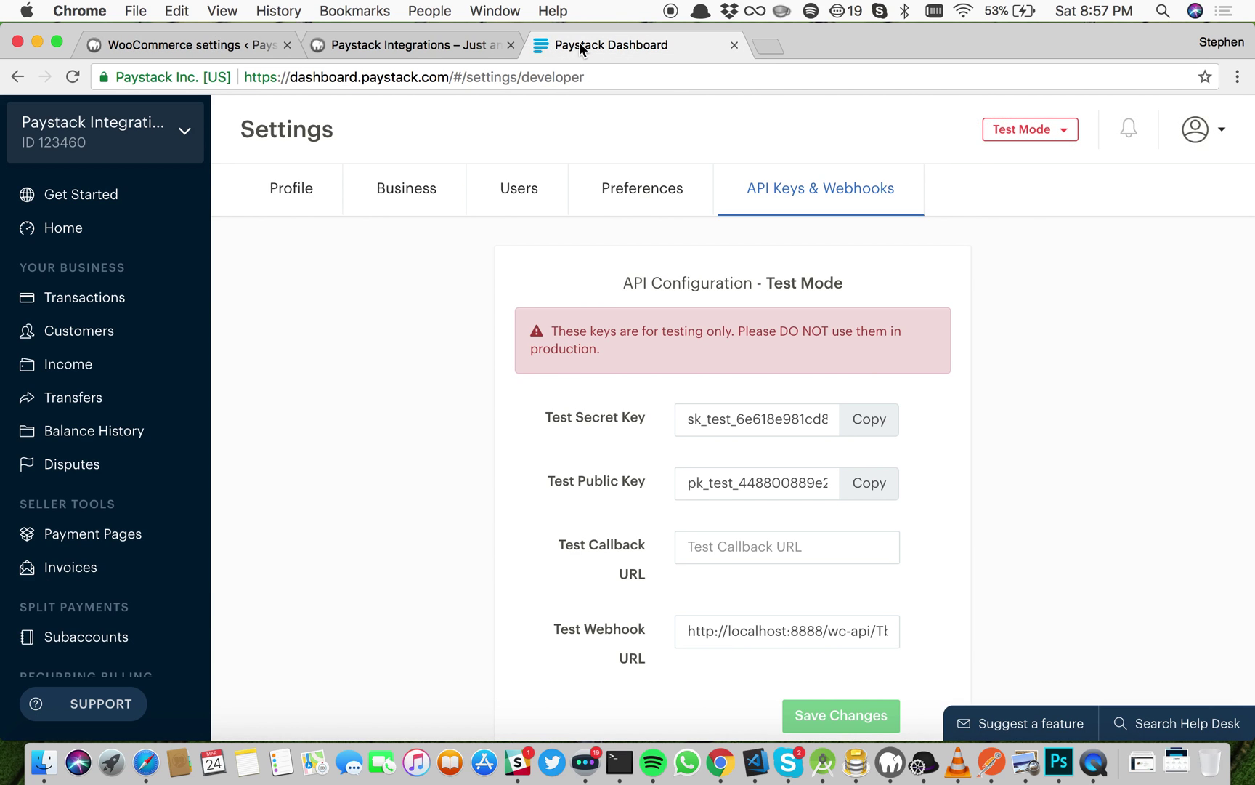
scroll(132, 328, down, 3)
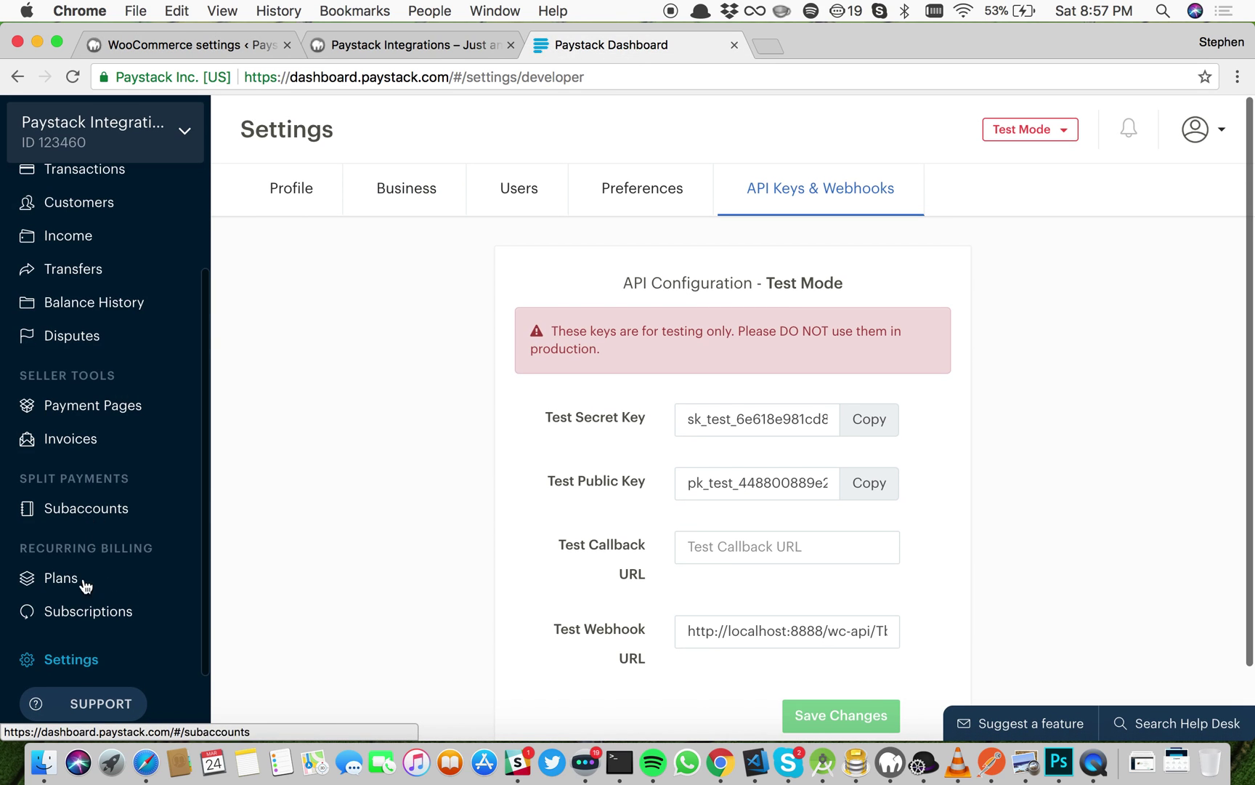
scroll(65, 247, up, 3)
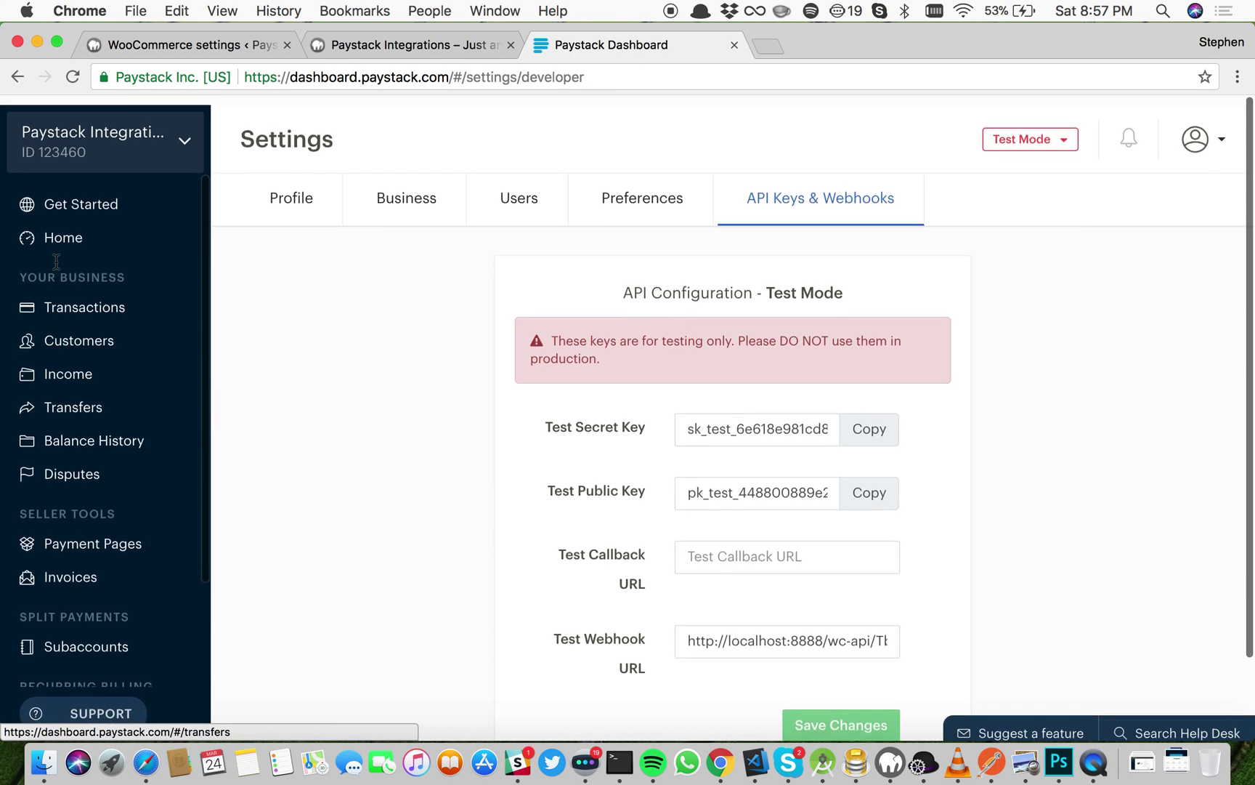
click(71, 232)
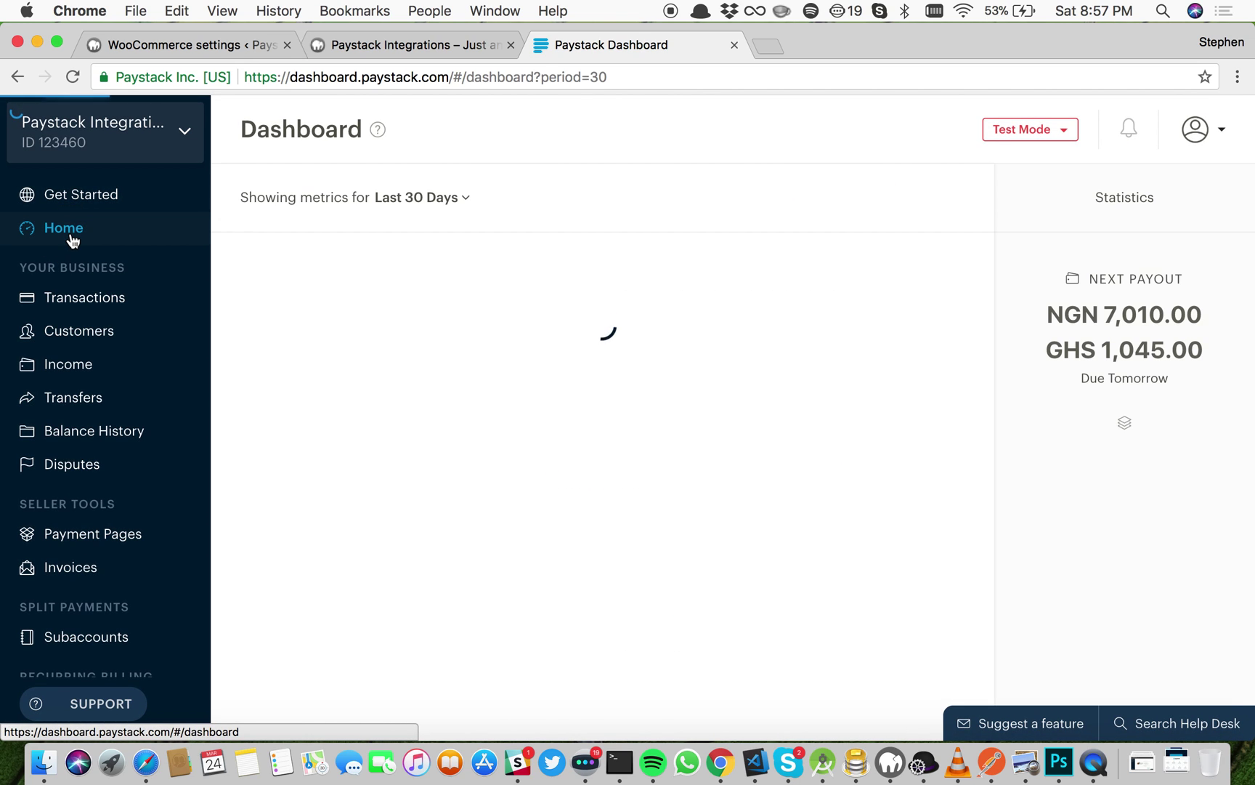
scroll(86, 430, down, 3)
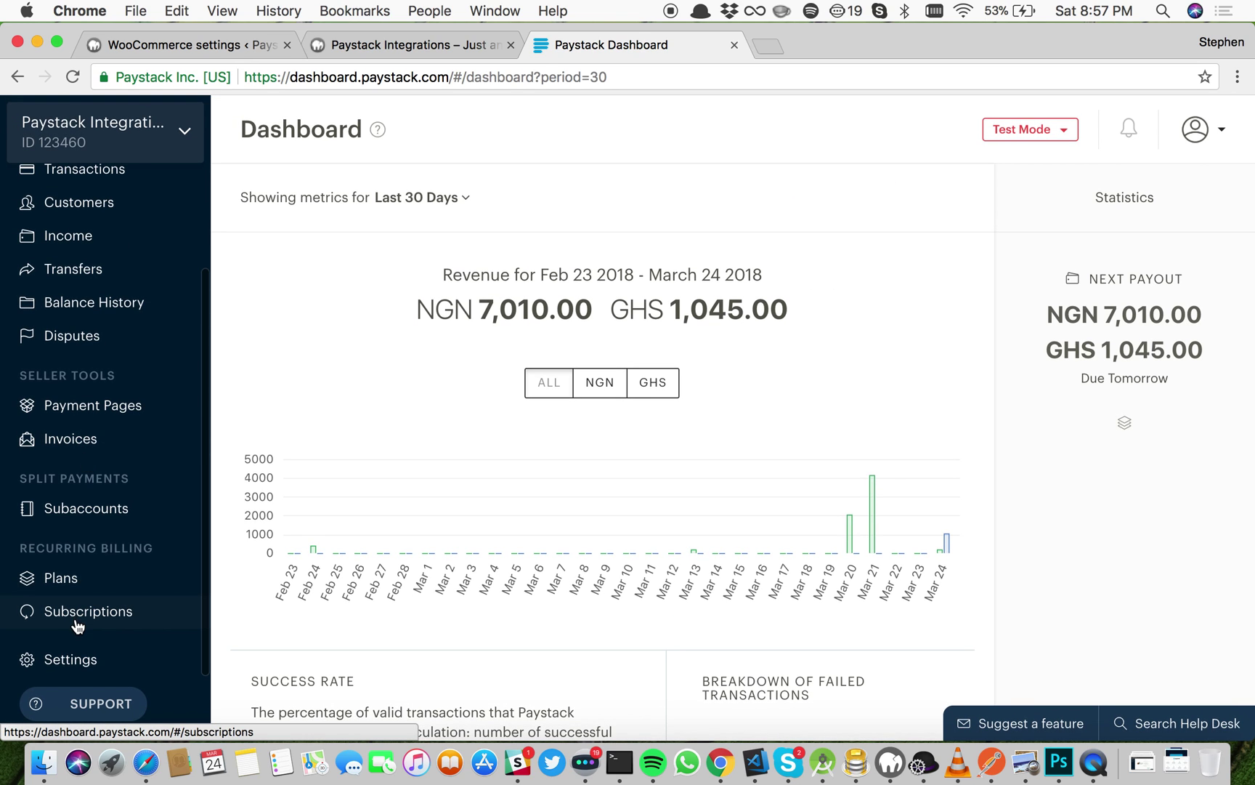
click(79, 658)
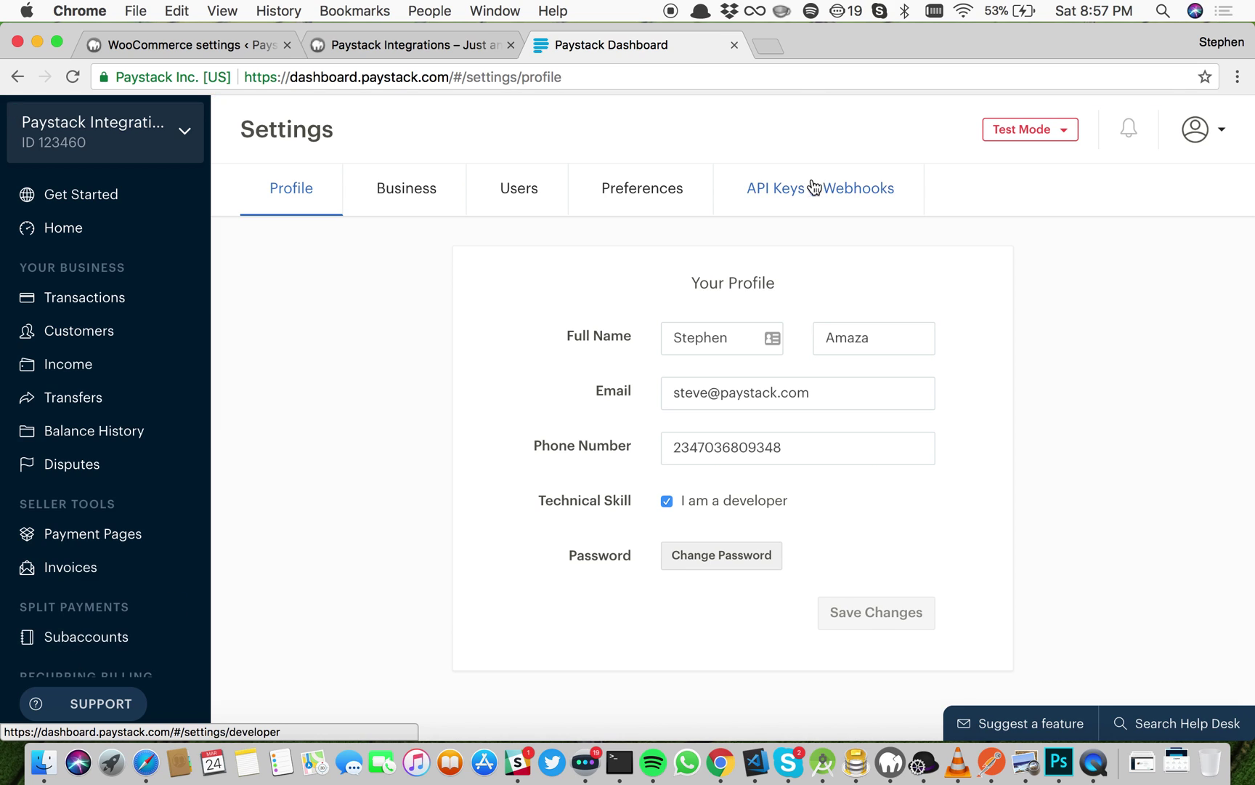
click(807, 195)
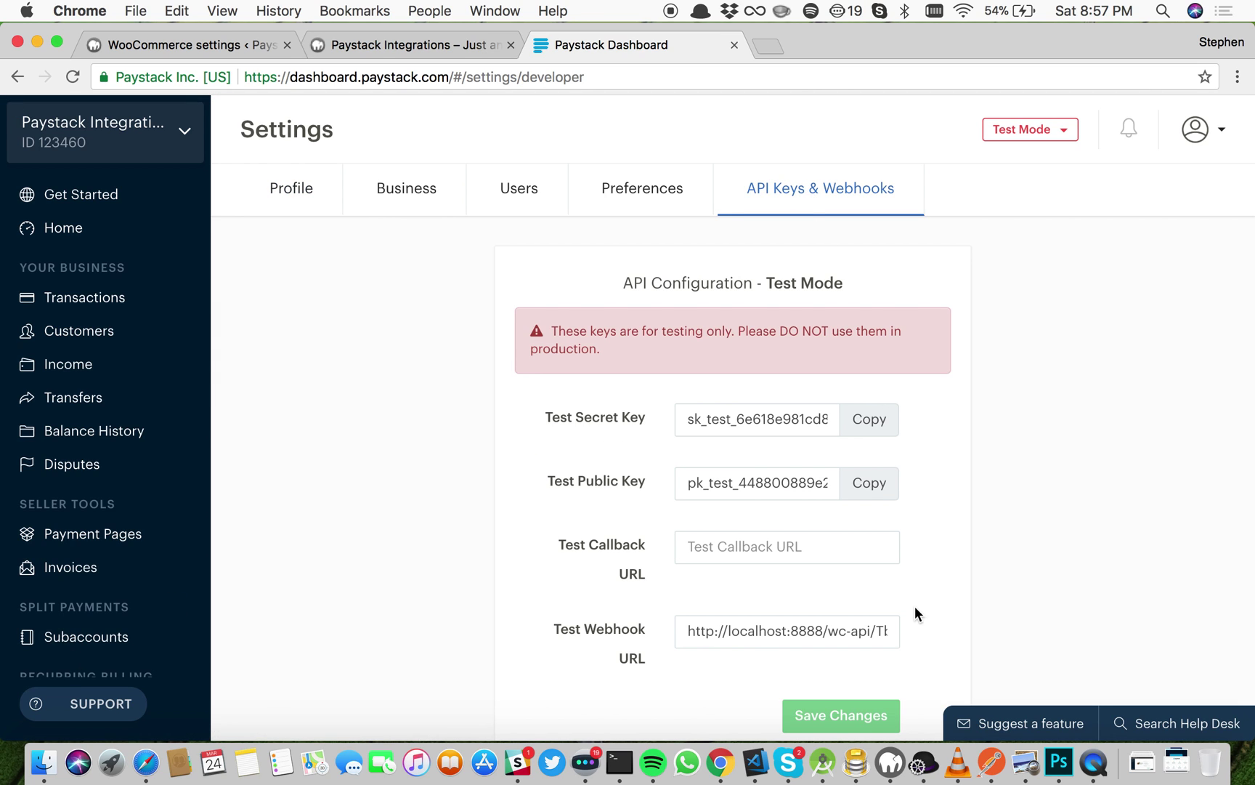
click(871, 420)
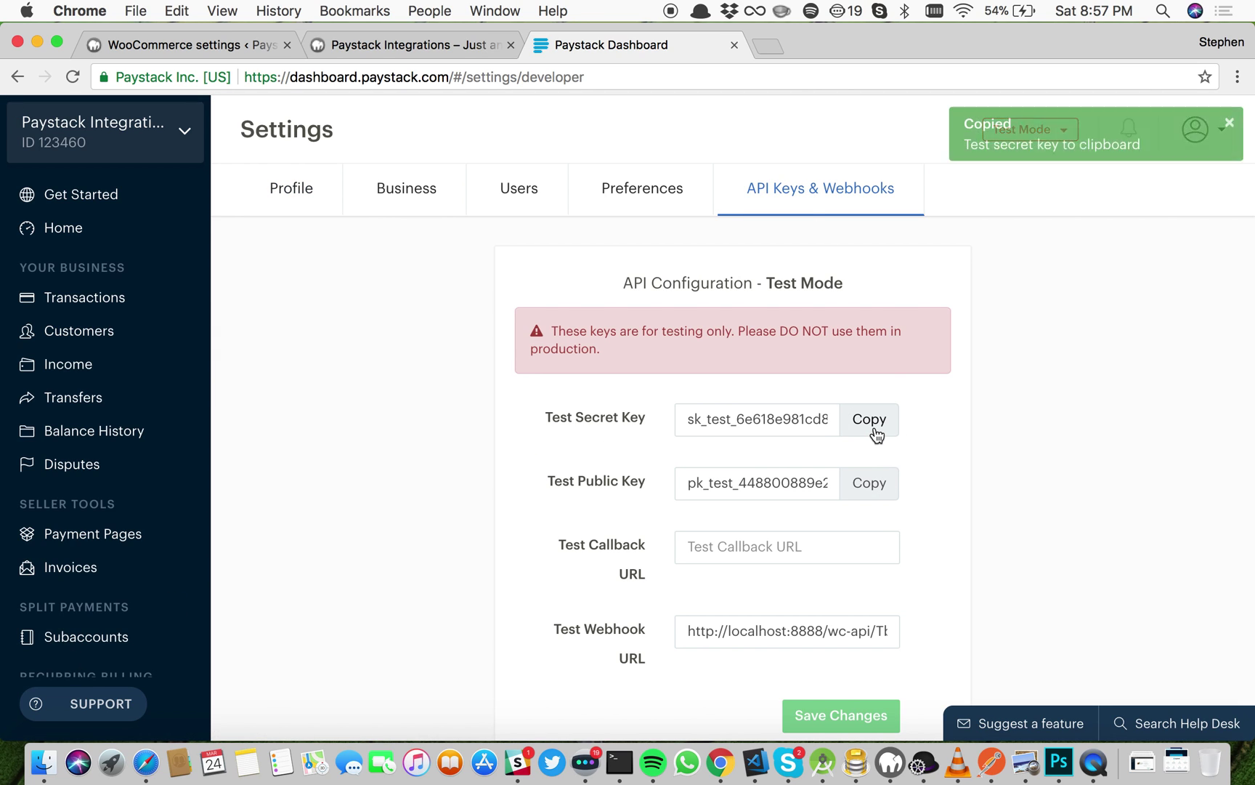
Step: Paste the test secret key, then copy and paste the test public key into the WooCommerce Paystack settings
click(235, 46)
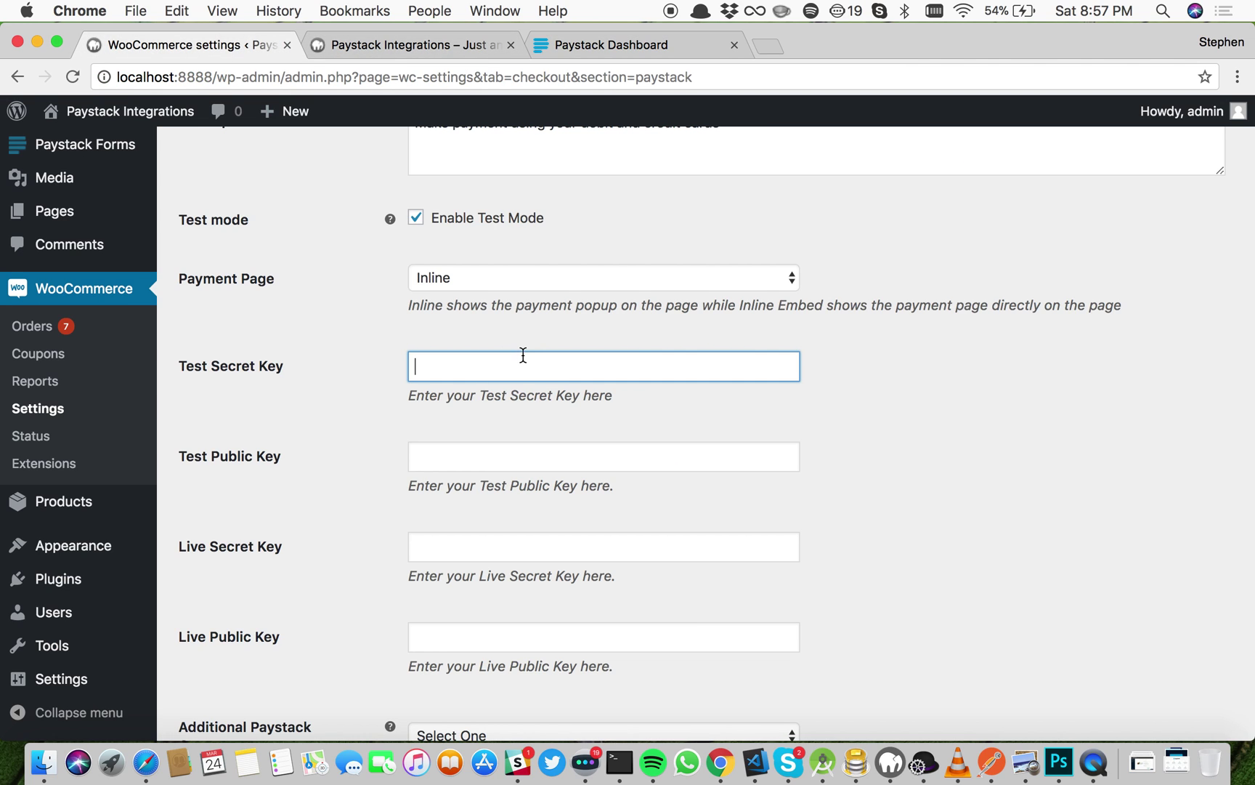
key(super+v)
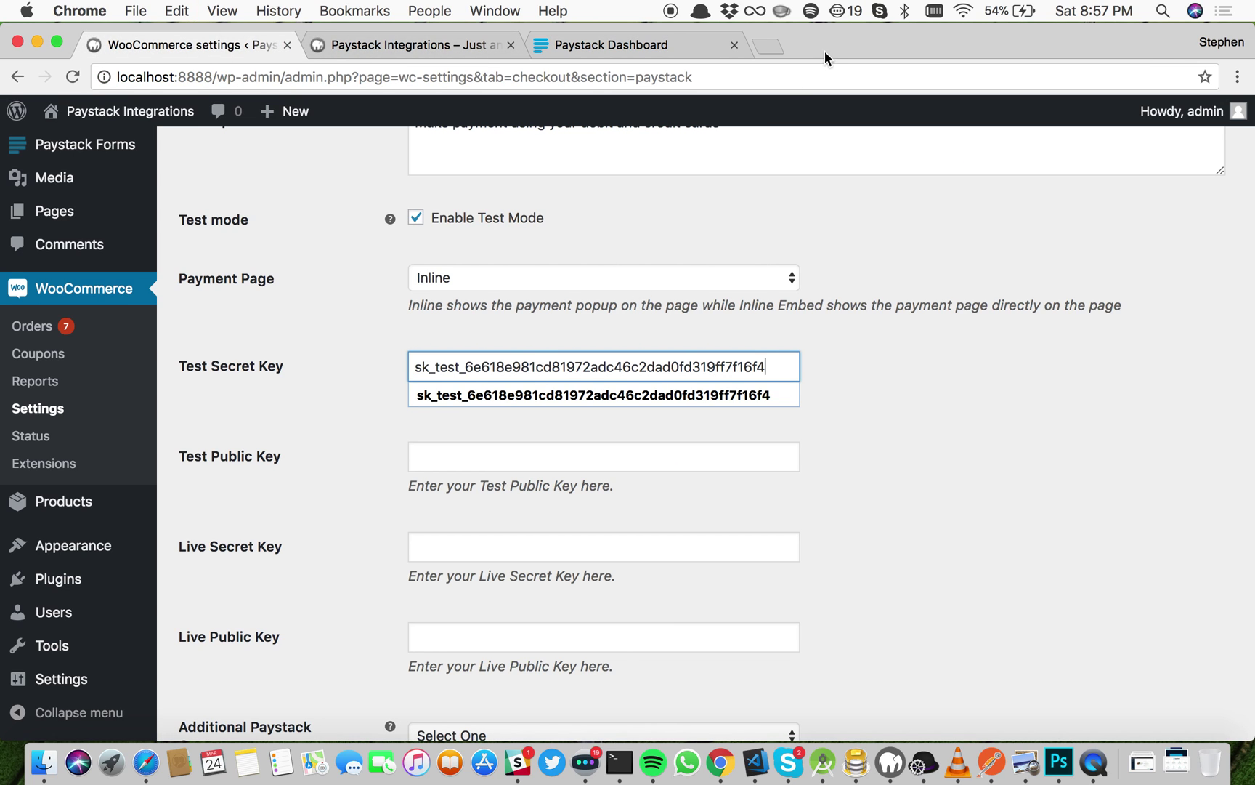
click(638, 40)
click(868, 482)
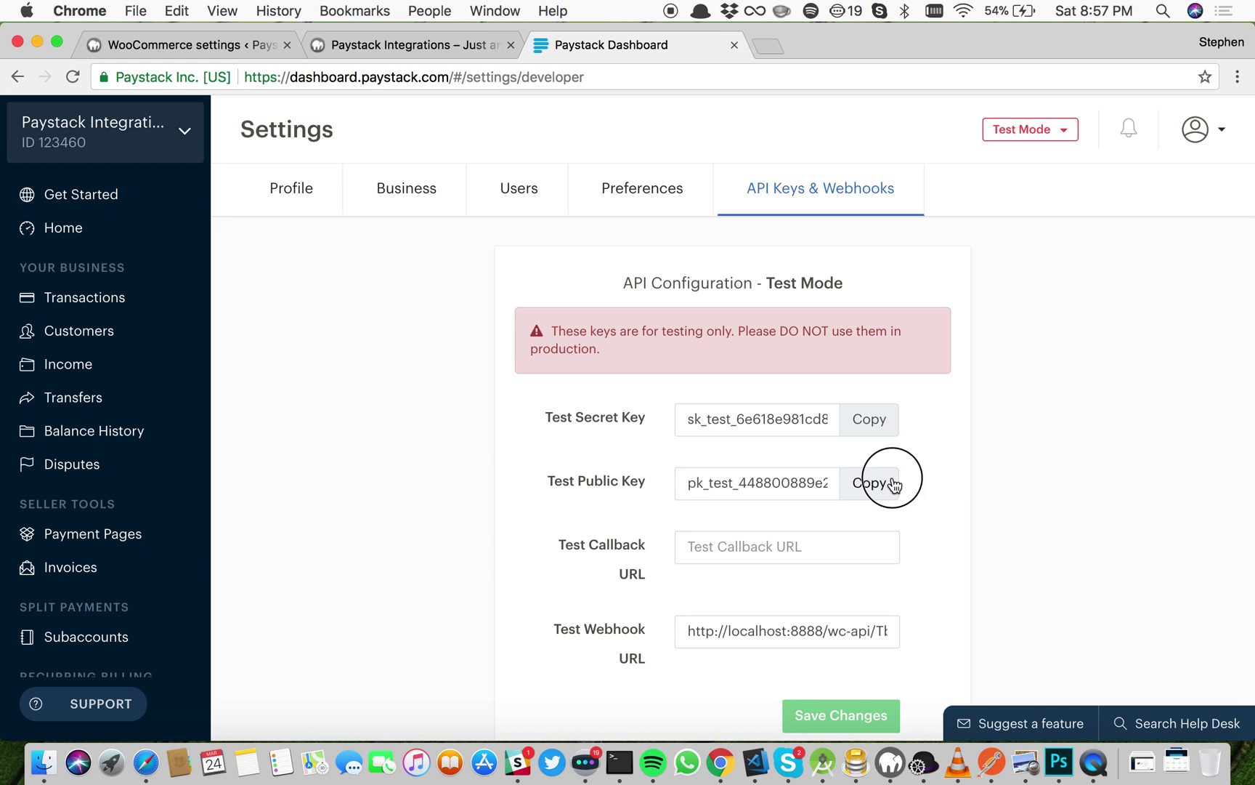
click(122, 47)
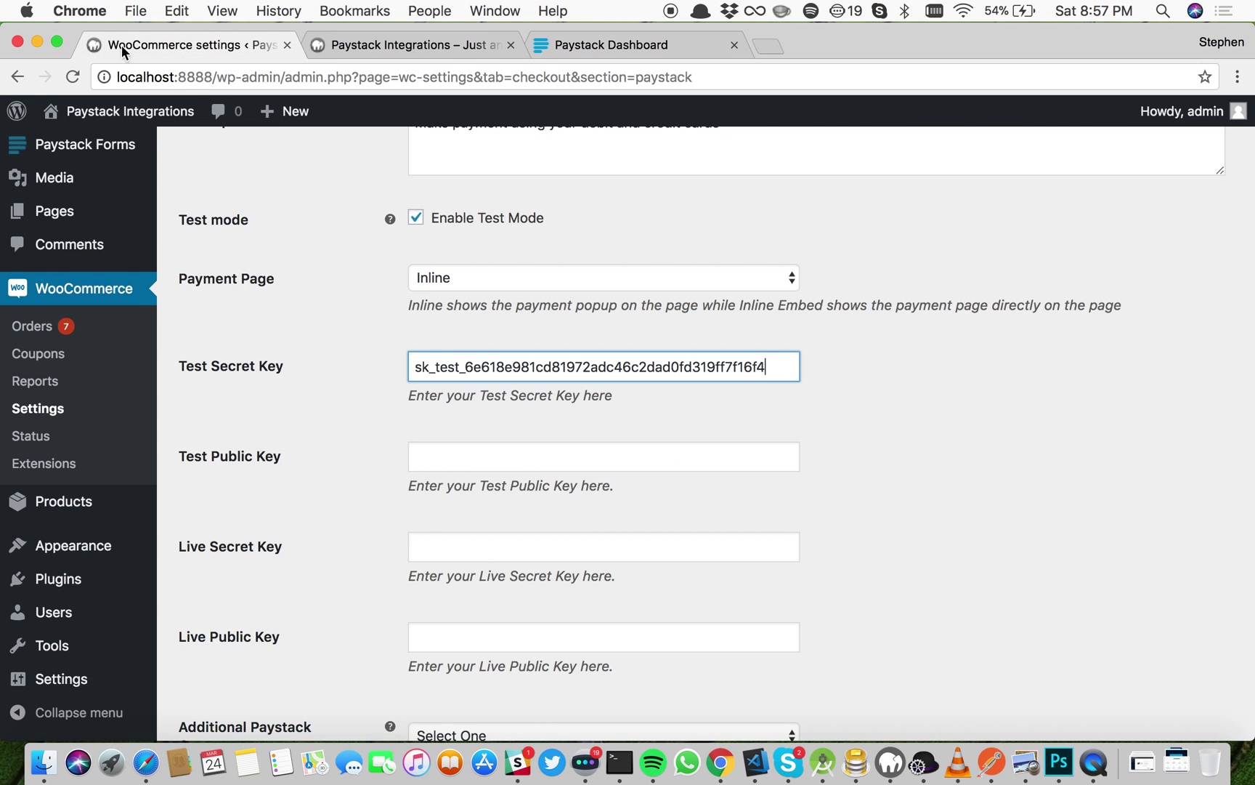
click(506, 466)
key(super+v)
click(864, 439)
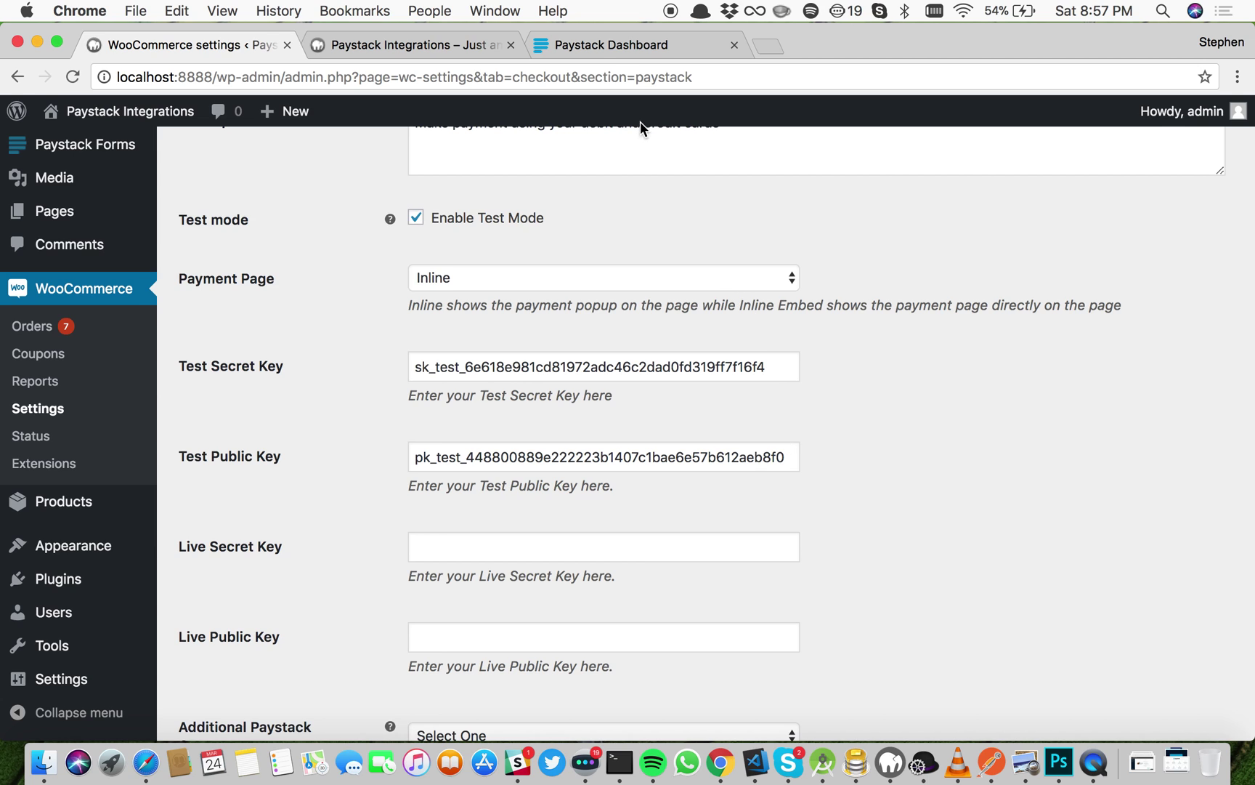
Step: Compare the Paystack Dashboard's test-mode API keys with those entered in the store settings
click(604, 45)
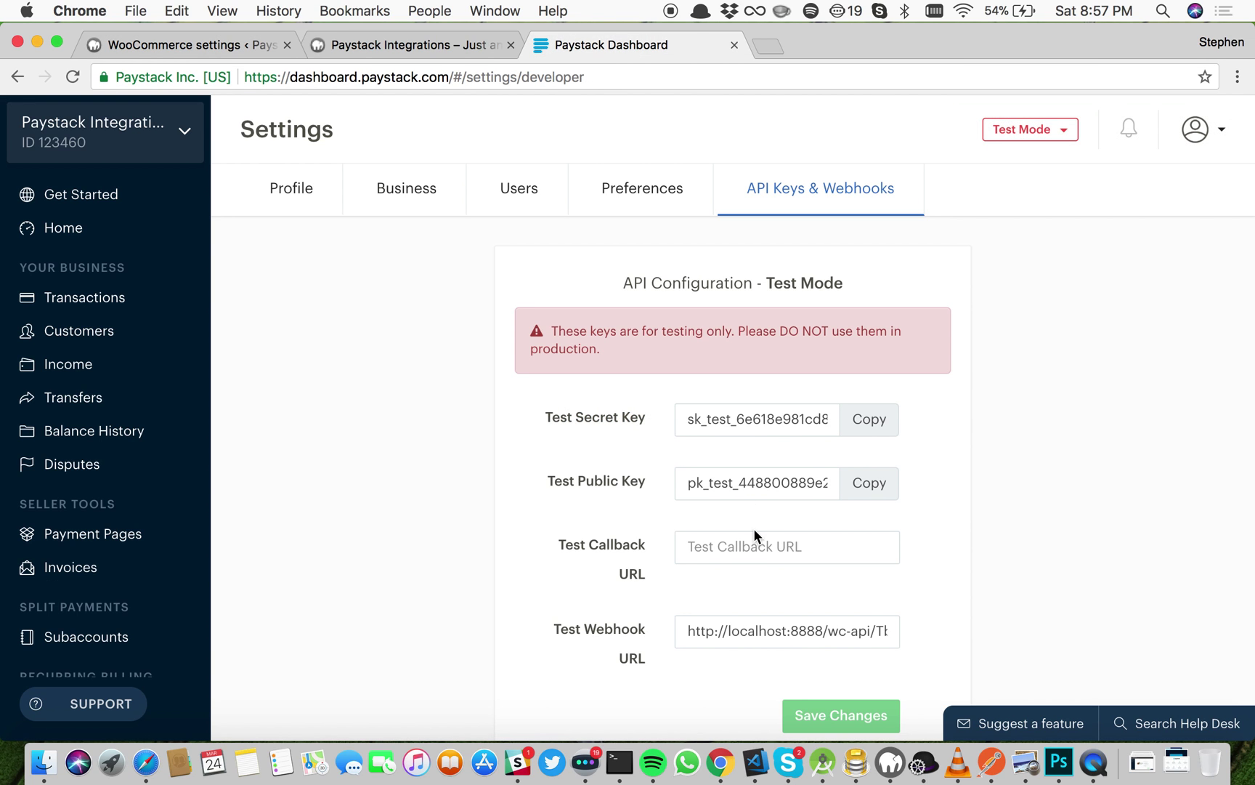
scroll(866, 589, down, 1)
scroll(865, 590, up, 1)
scroll(958, 392, down, 2)
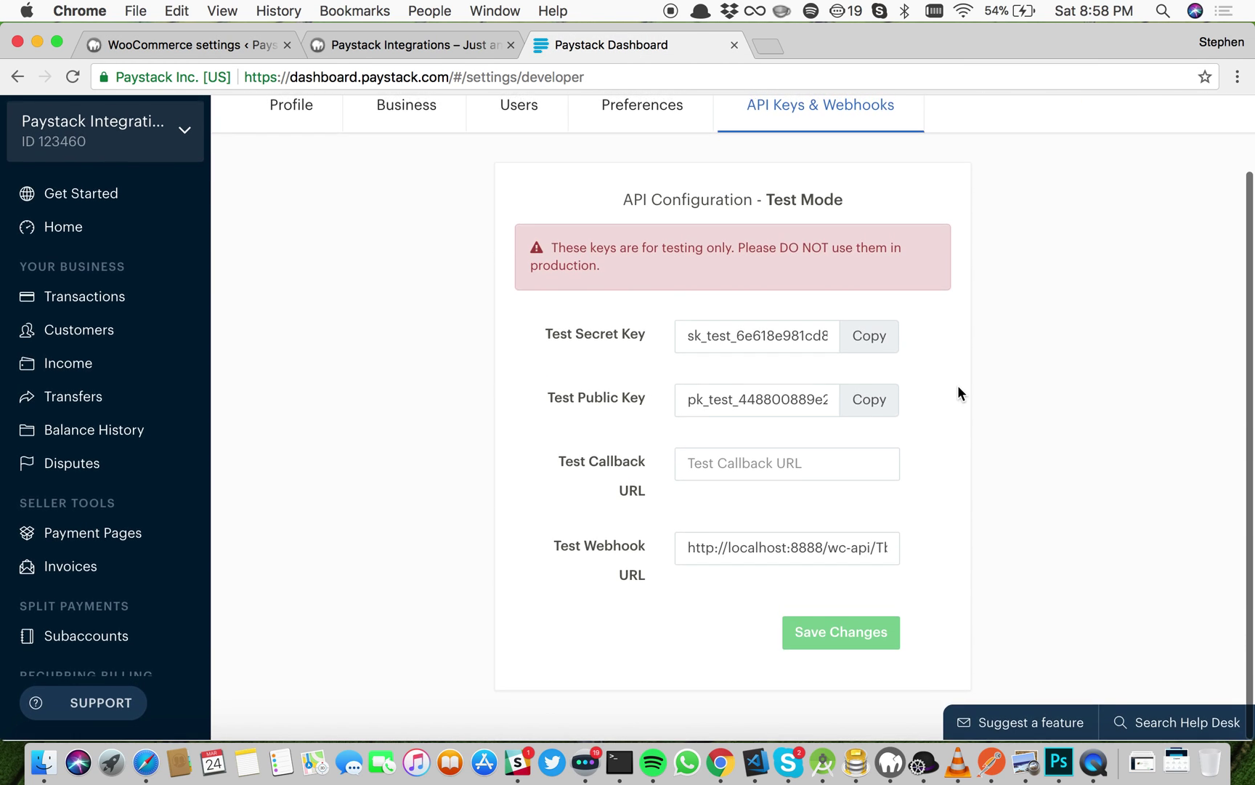
scroll(958, 393, up, 2)
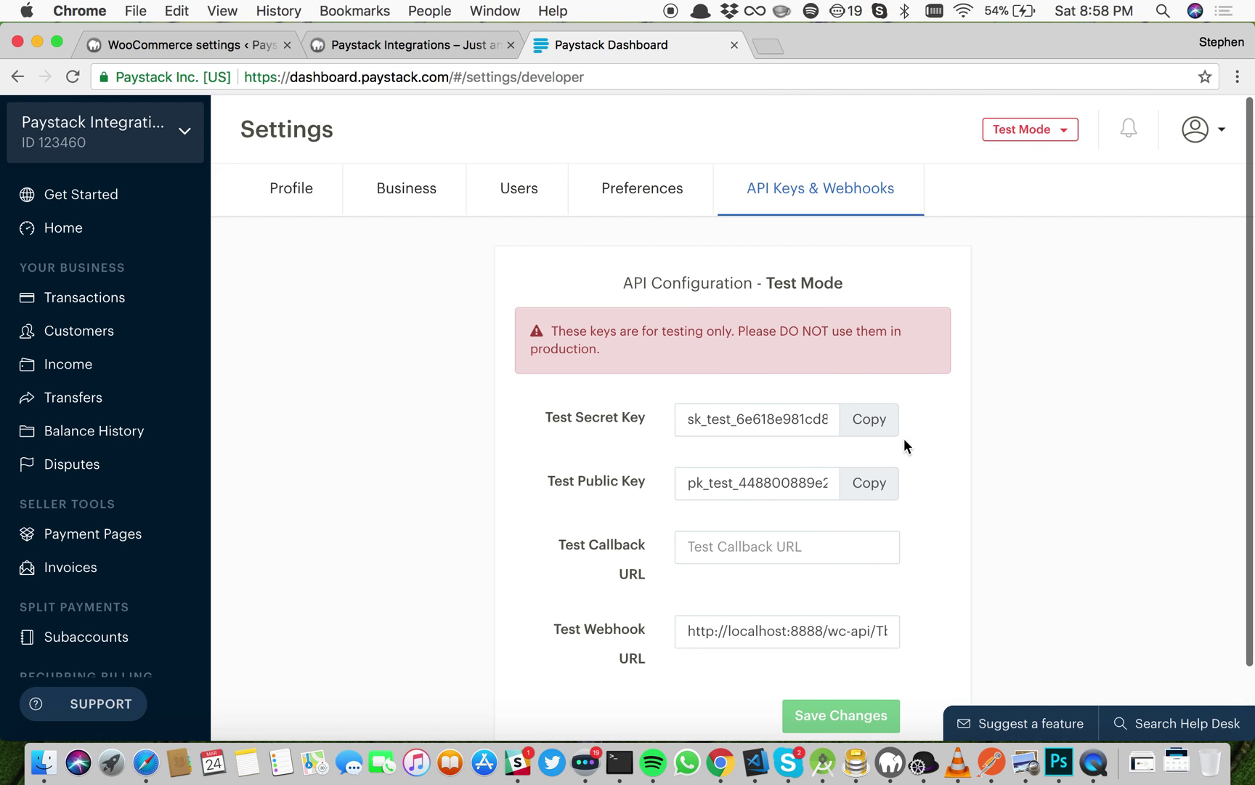
click(186, 39)
Step: Confirm test mode is enabled and both test keys are filled in
scroll(499, 418, down, 2)
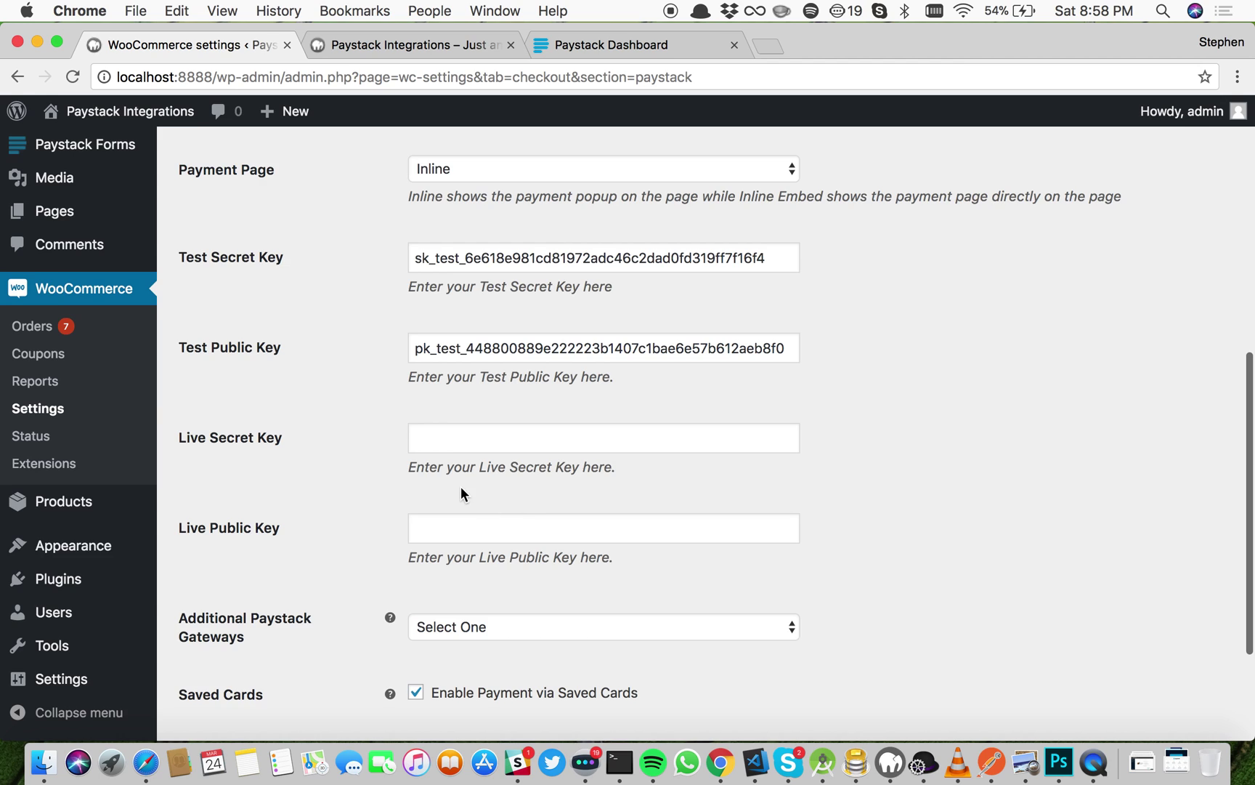
scroll(462, 488, up, 4)
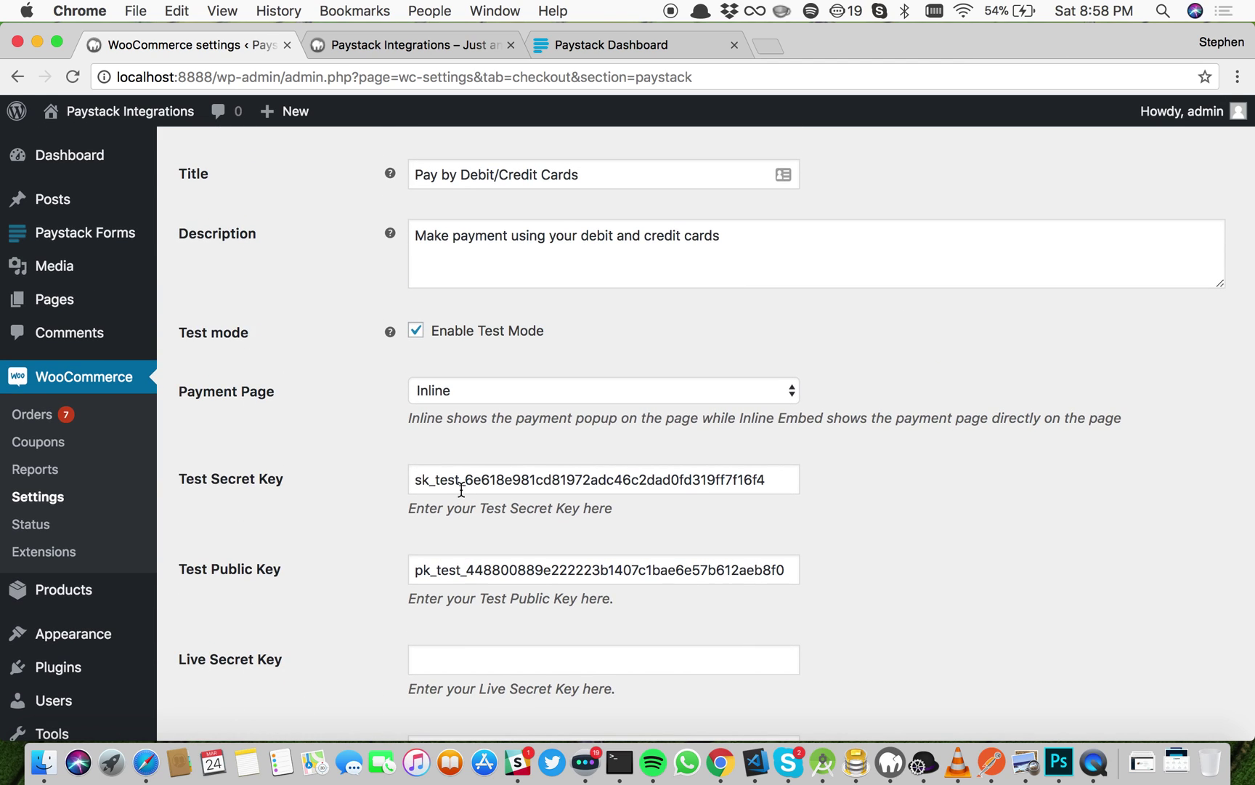
click(446, 339)
click(446, 339)
click(473, 480)
click(484, 580)
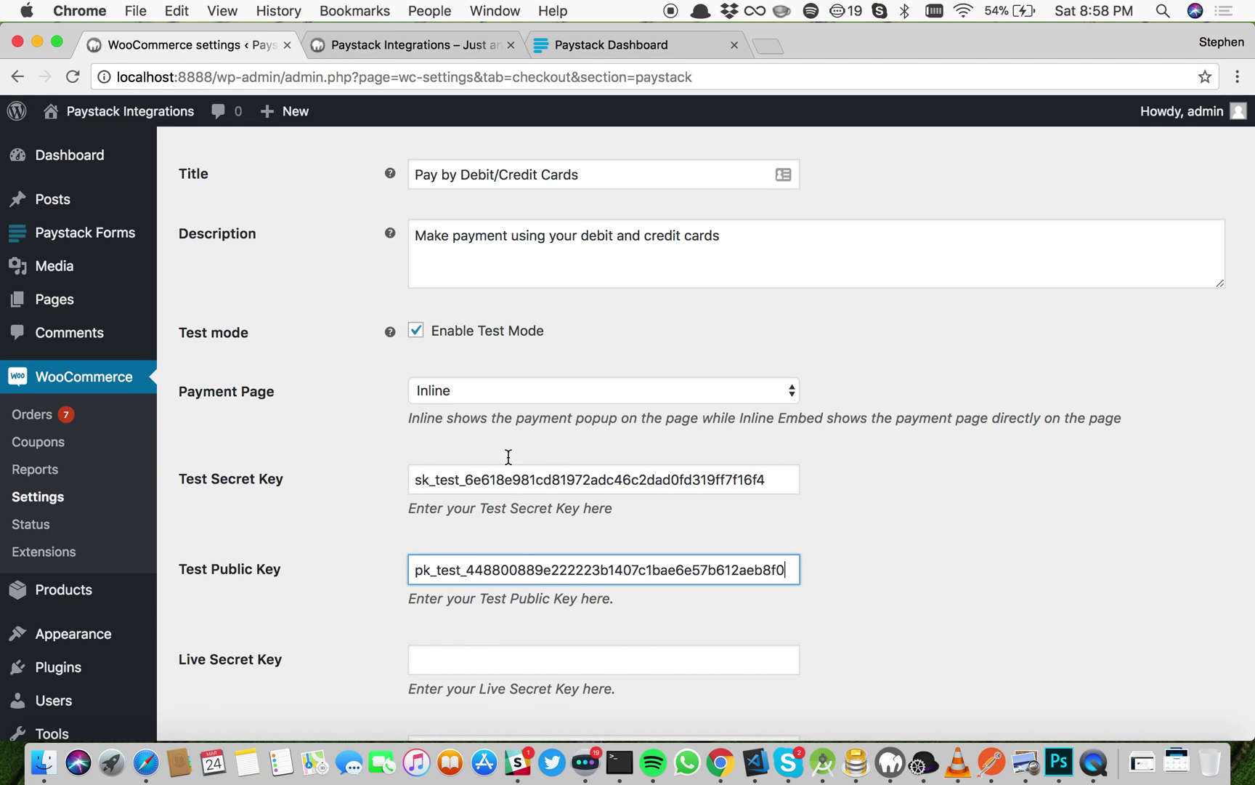
Step: Check the live key fields are empty and save the Paystack gateway settings
scroll(511, 508, down, 1)
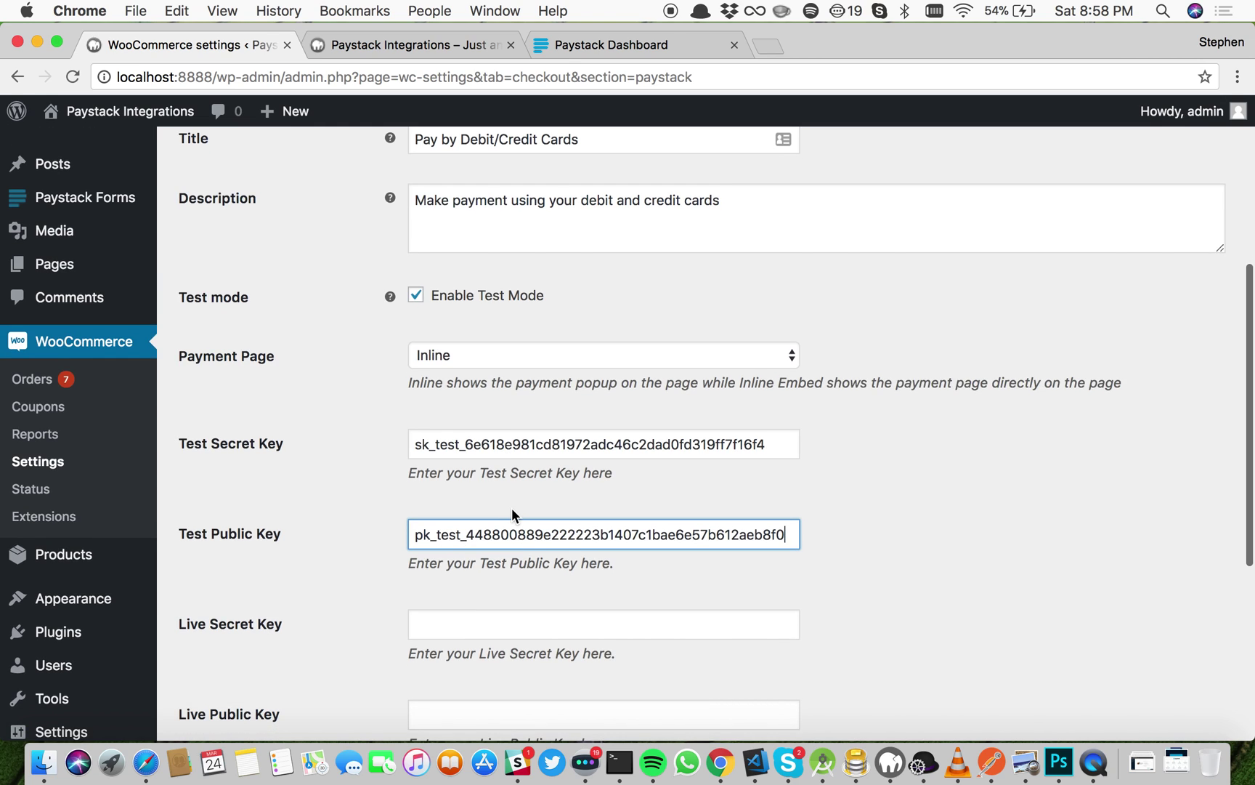
scroll(515, 501, down, 3)
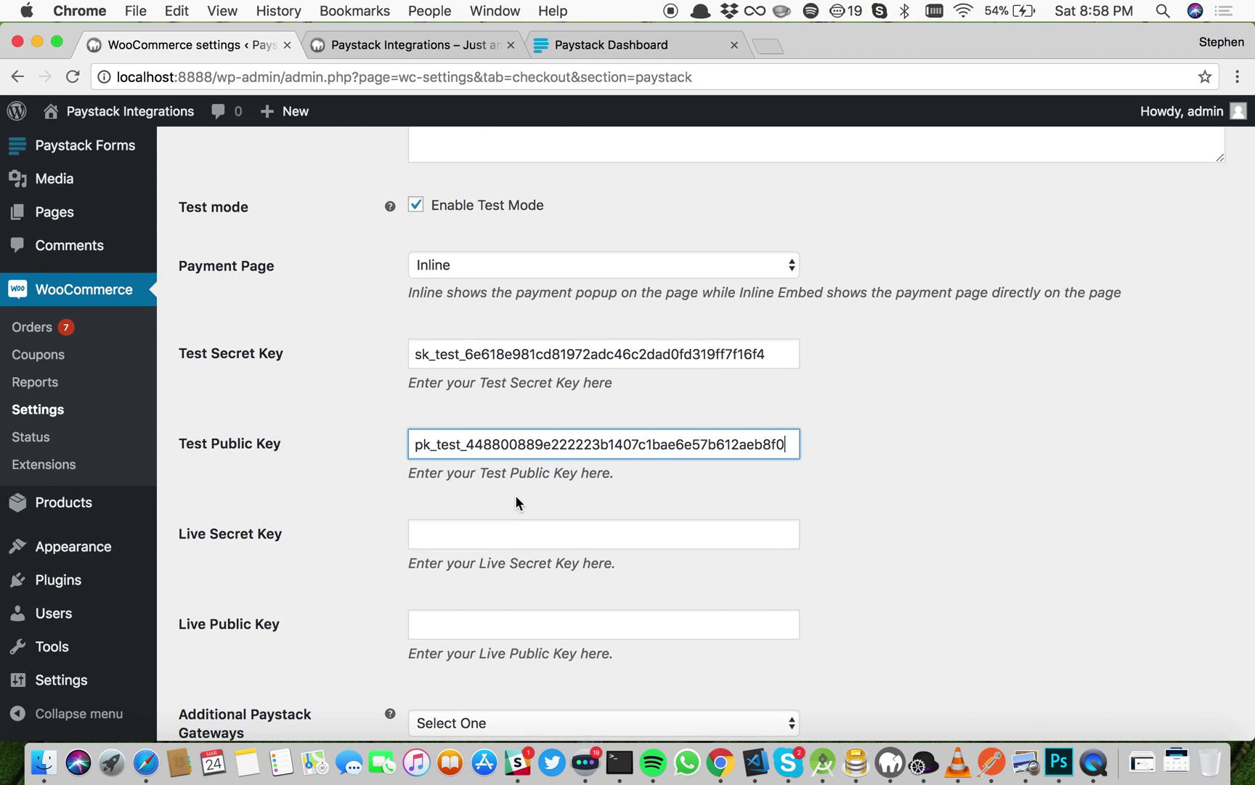
click(514, 536)
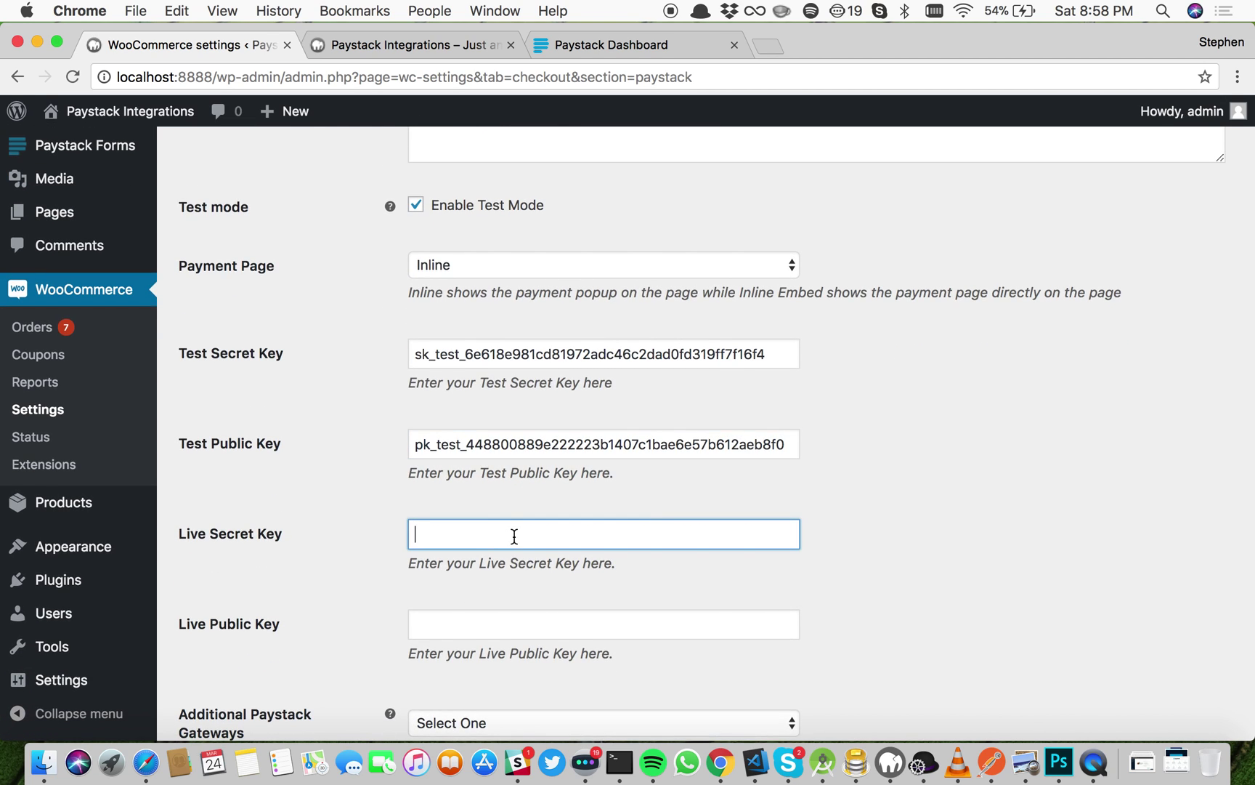
click(513, 638)
scroll(487, 346, up, 3)
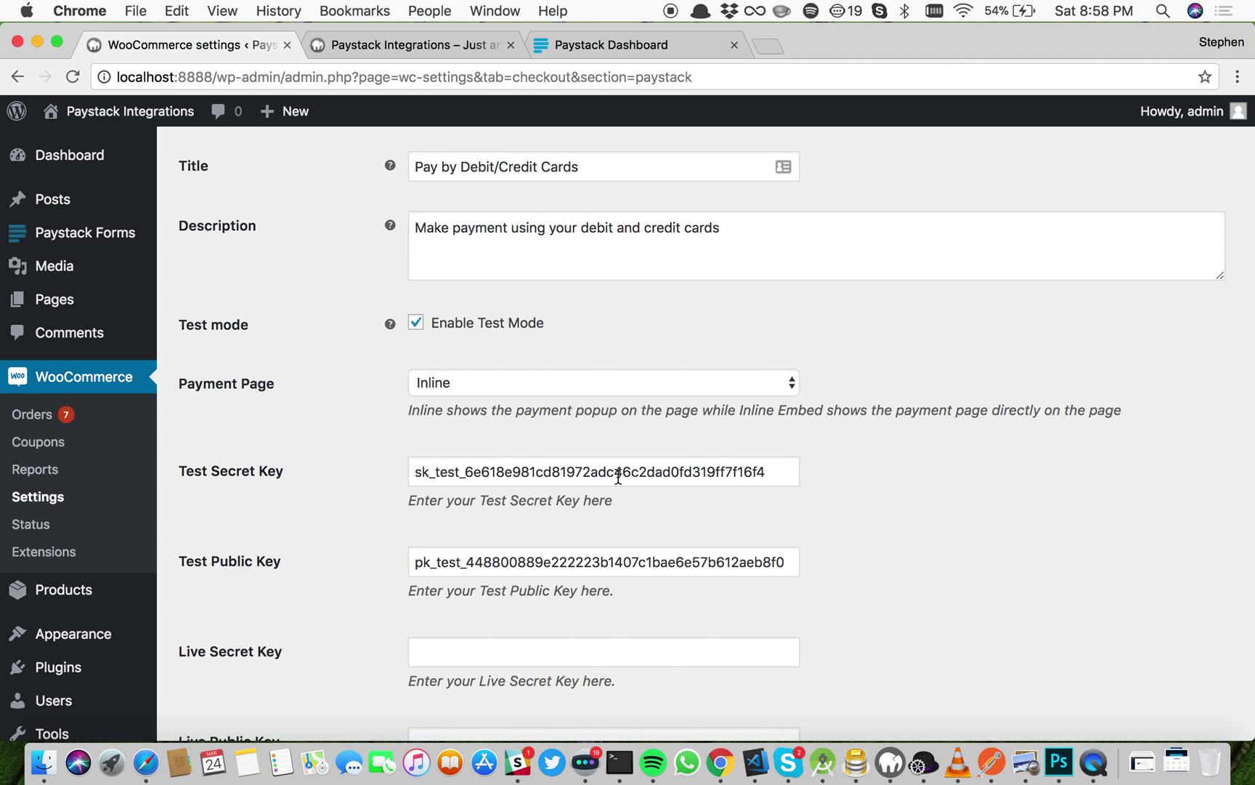
scroll(581, 599, down, 6)
click(252, 646)
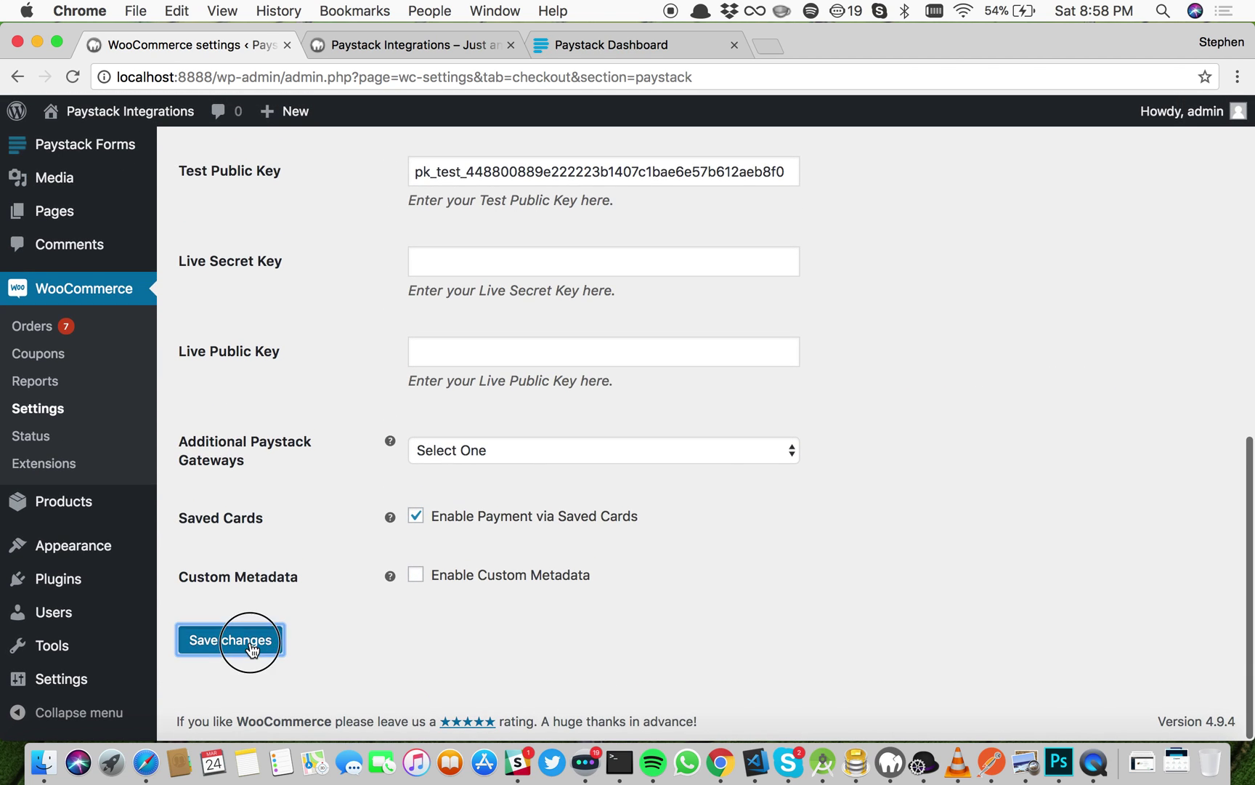
Step: Add the Vneck Tshirt and the Tshirt to the cart from the storefront
click(361, 48)
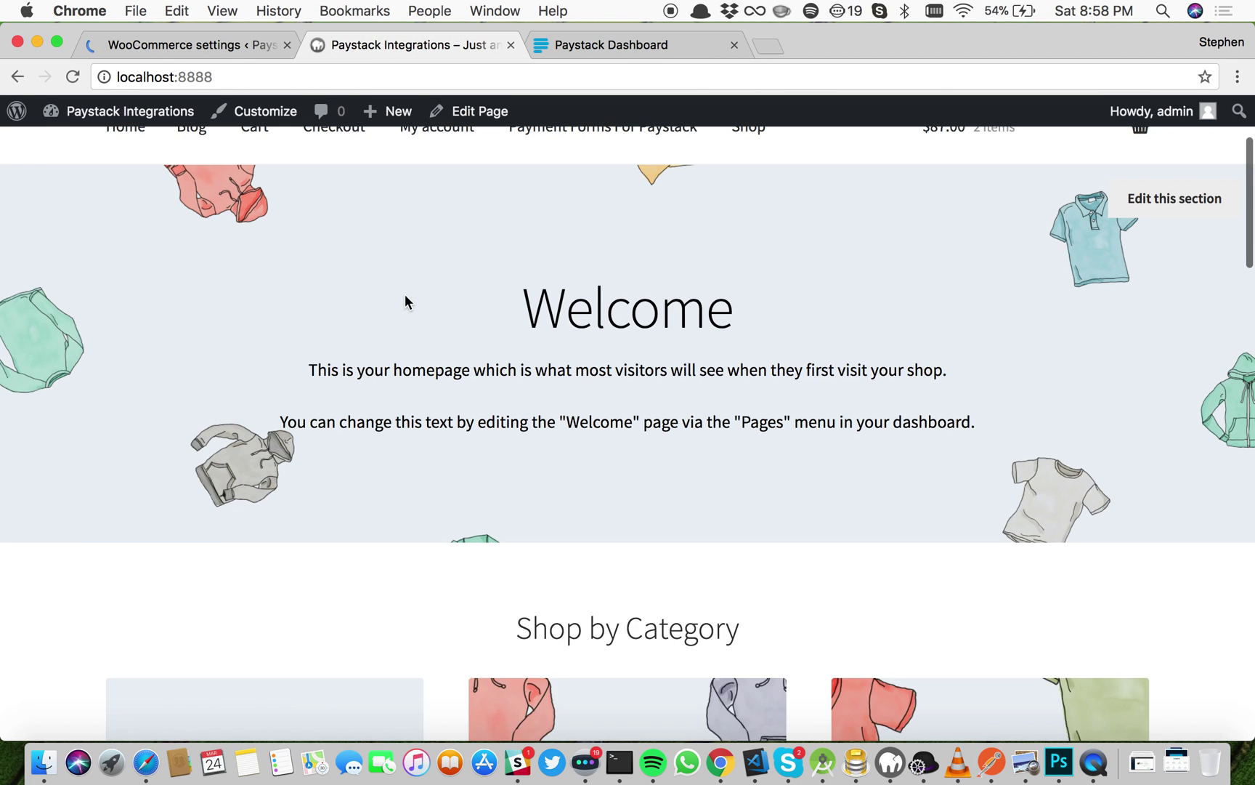
scroll(413, 342, down, 2)
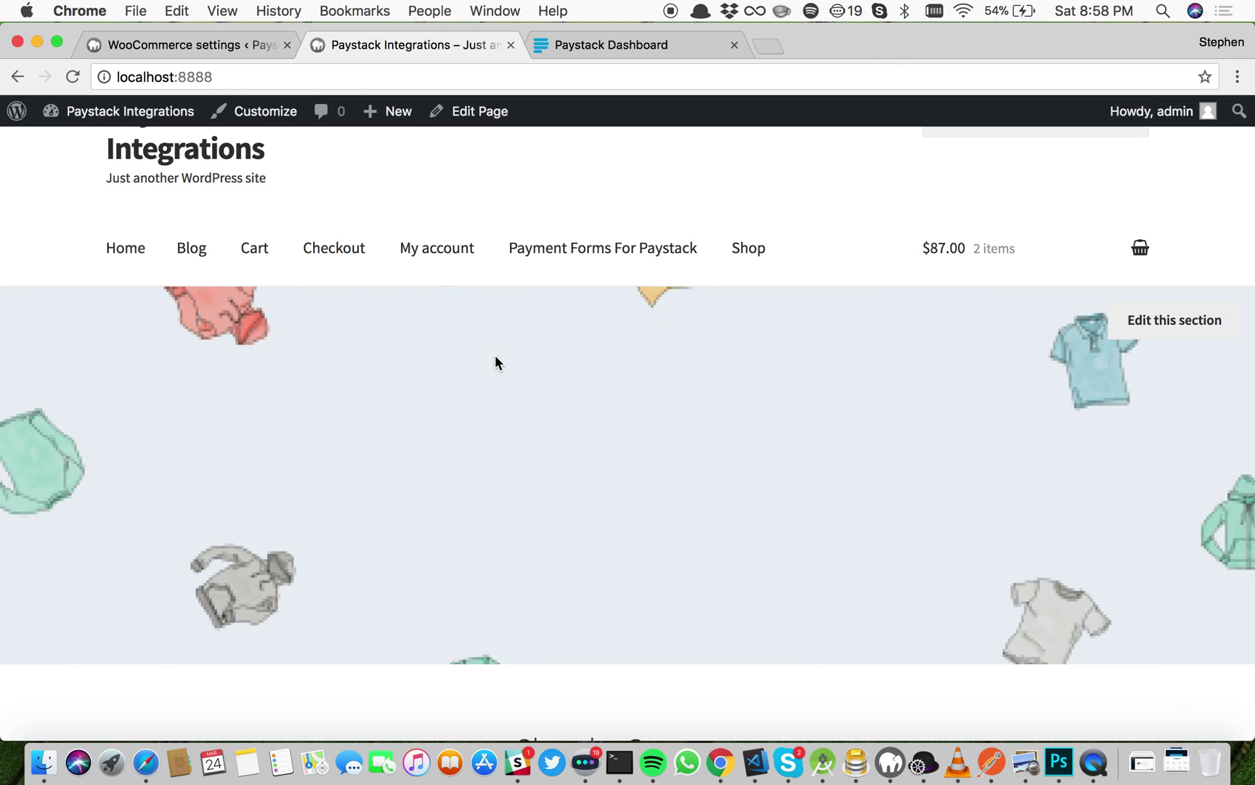
scroll(495, 356, down, 2)
scroll(496, 361, down, 6)
scroll(496, 362, up, 8)
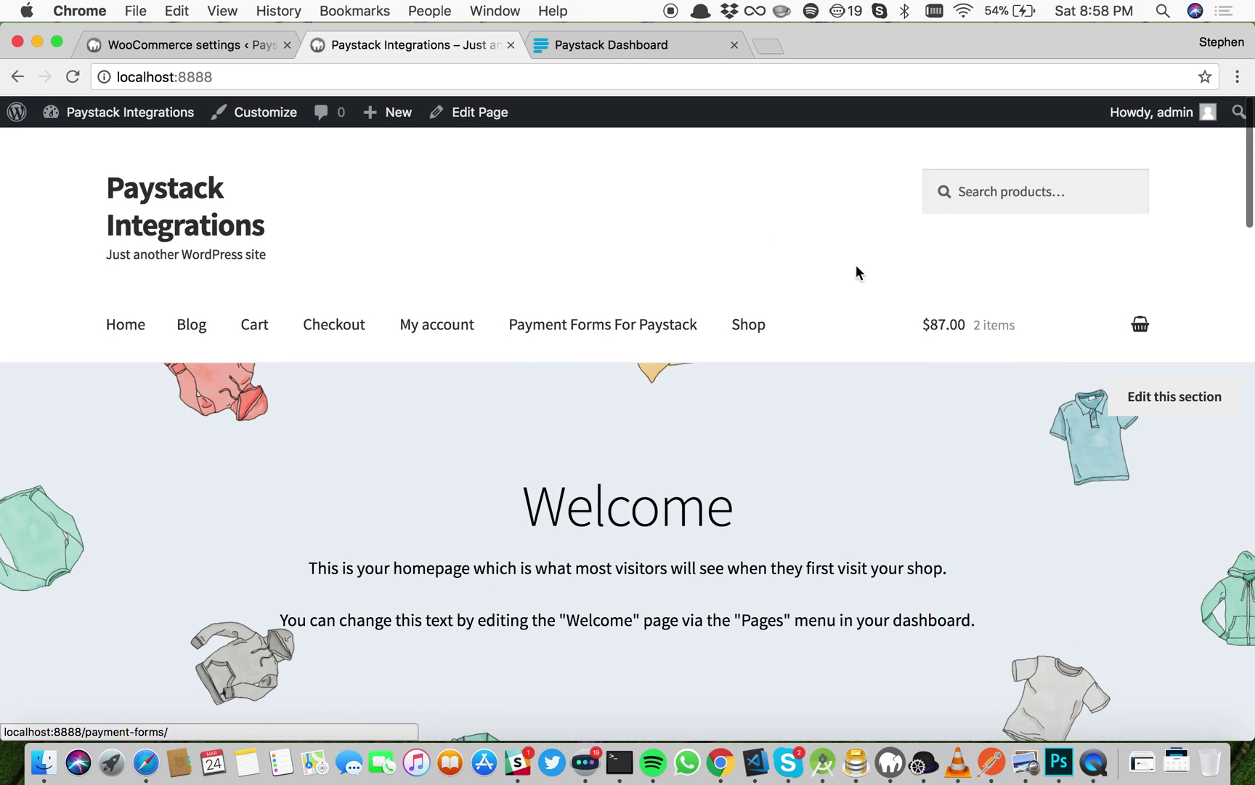
mouse_move(982, 342)
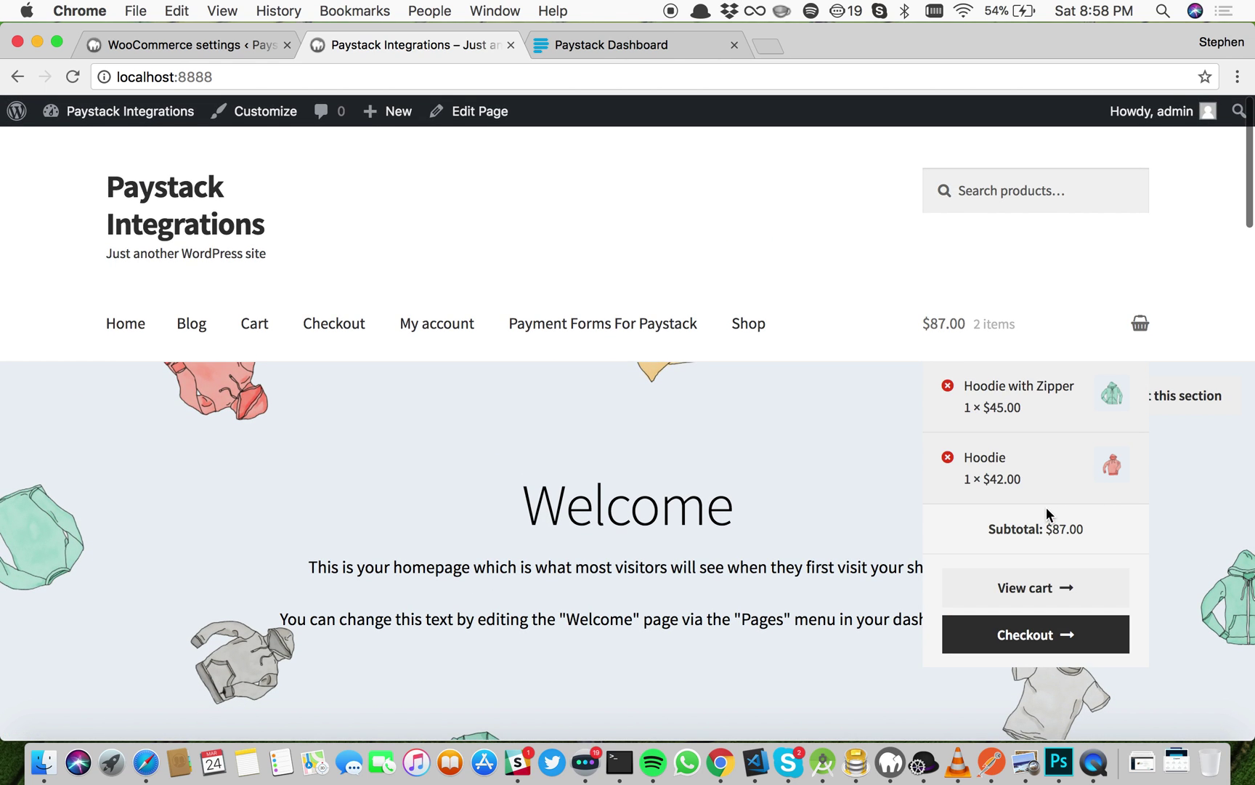
scroll(843, 552, down, 10)
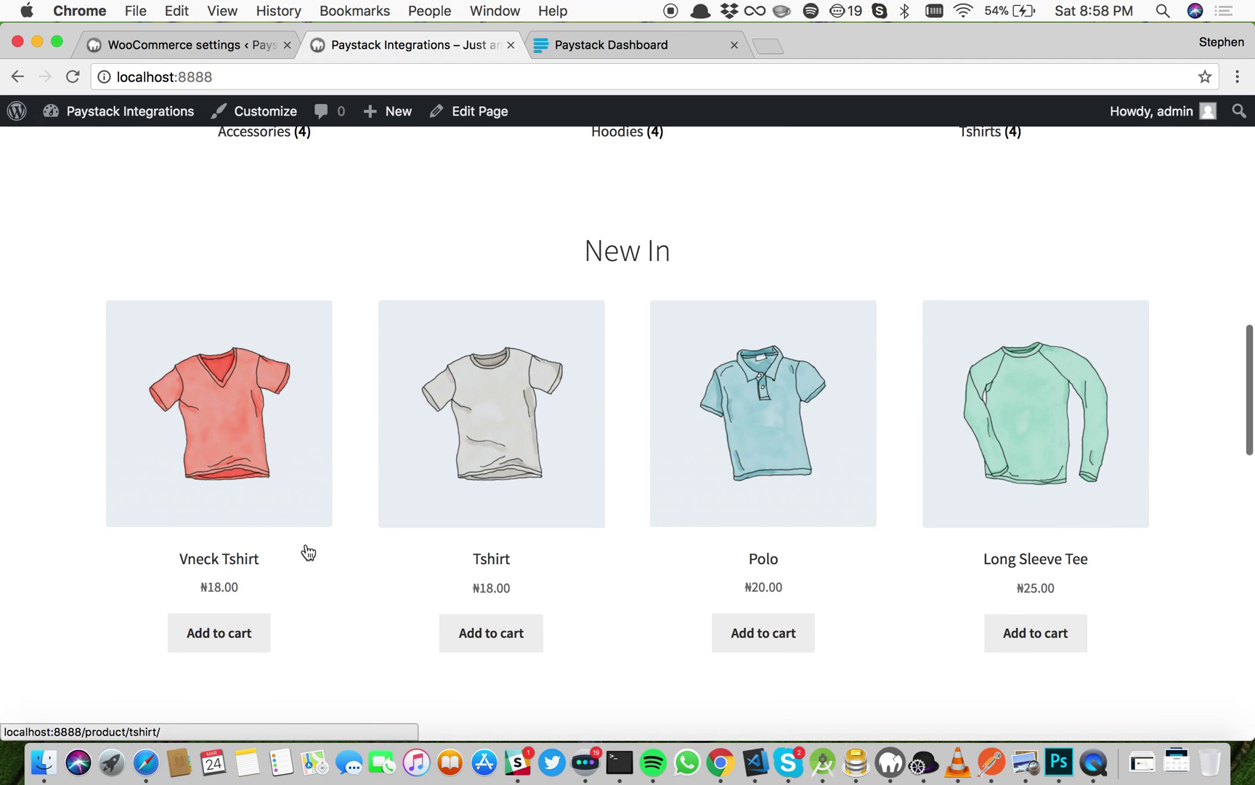
click(217, 650)
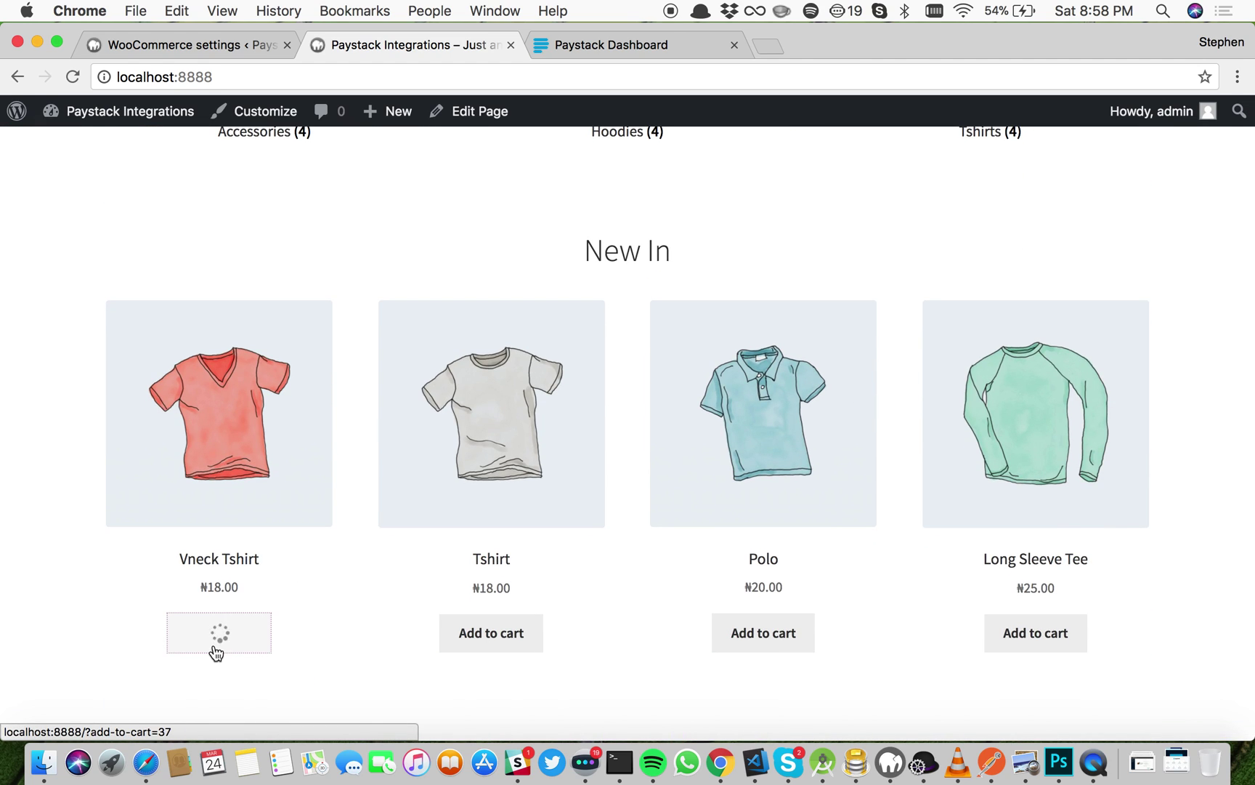
click(492, 647)
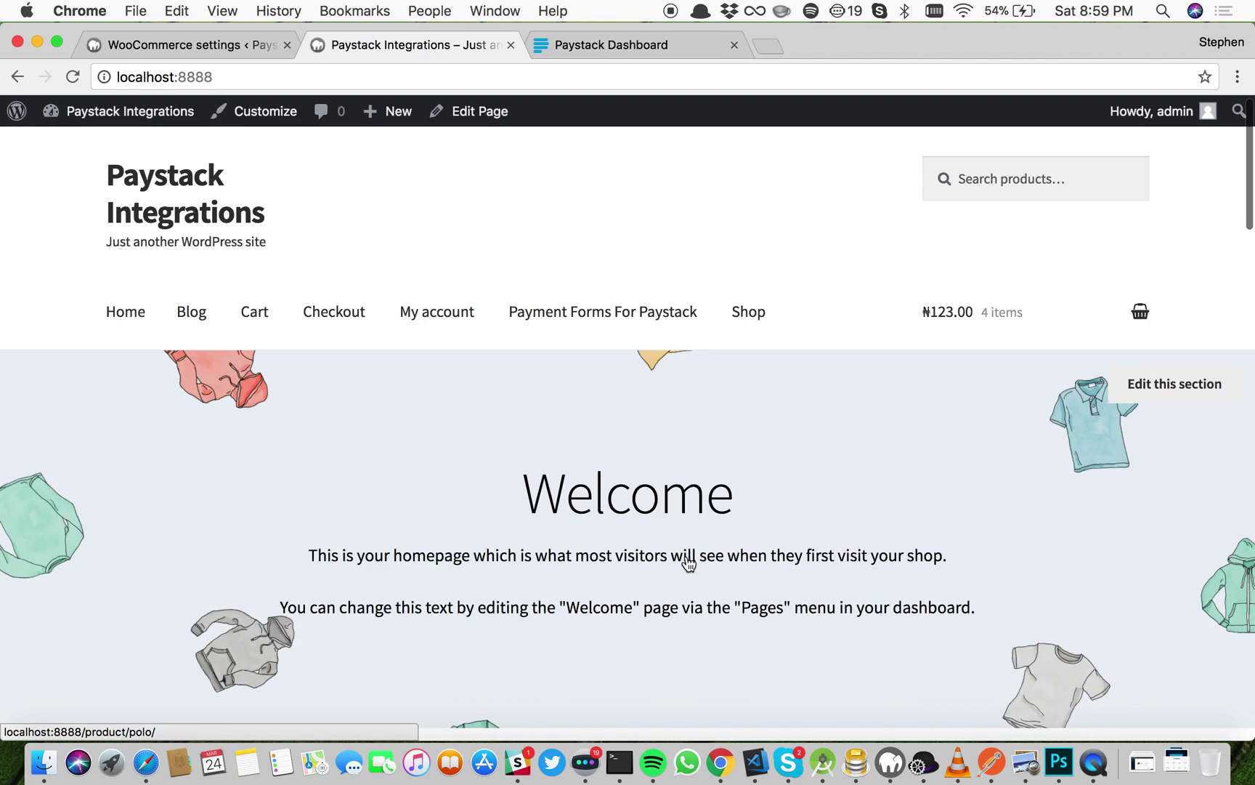
Step: Review the cart and proceed to checkout with the ₦1,123.00 total
scroll(687, 563, up, 1)
mouse_move(995, 333)
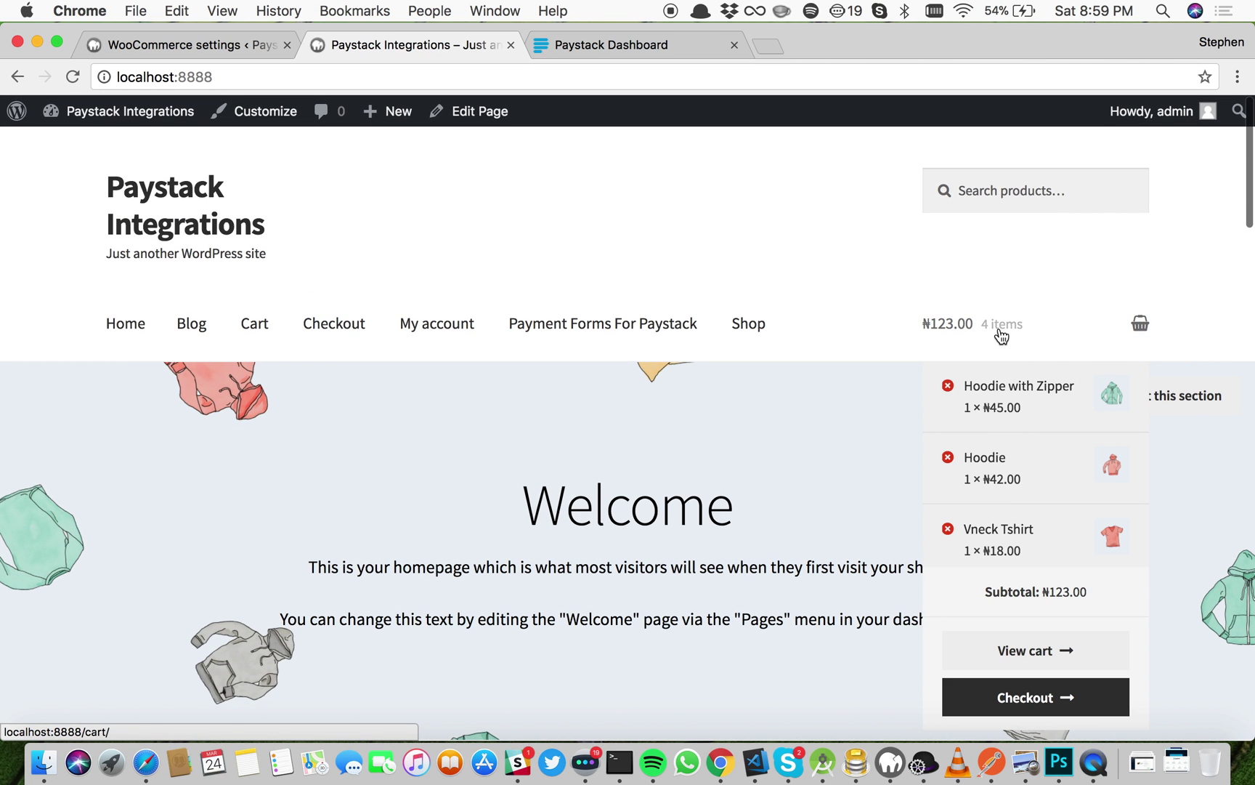
click(1047, 651)
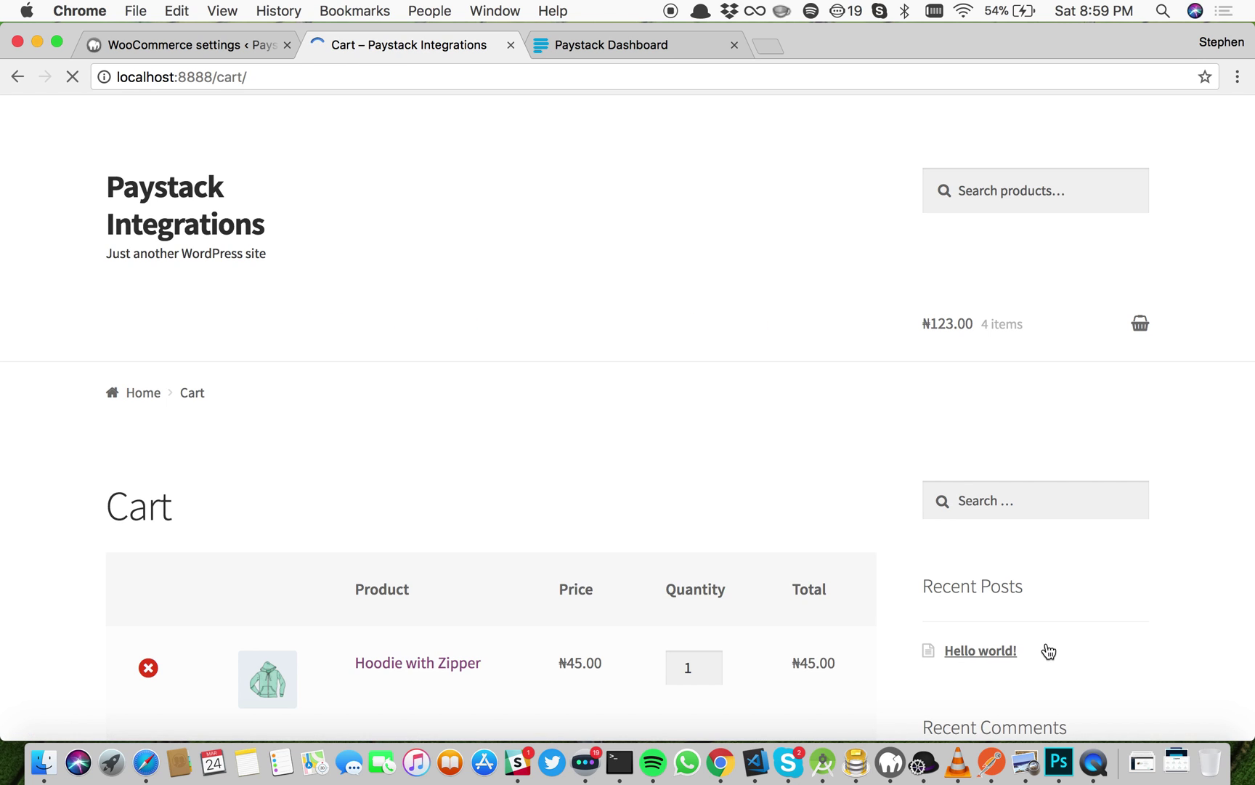
scroll(1049, 651, down, 5)
scroll(1049, 651, down, 2)
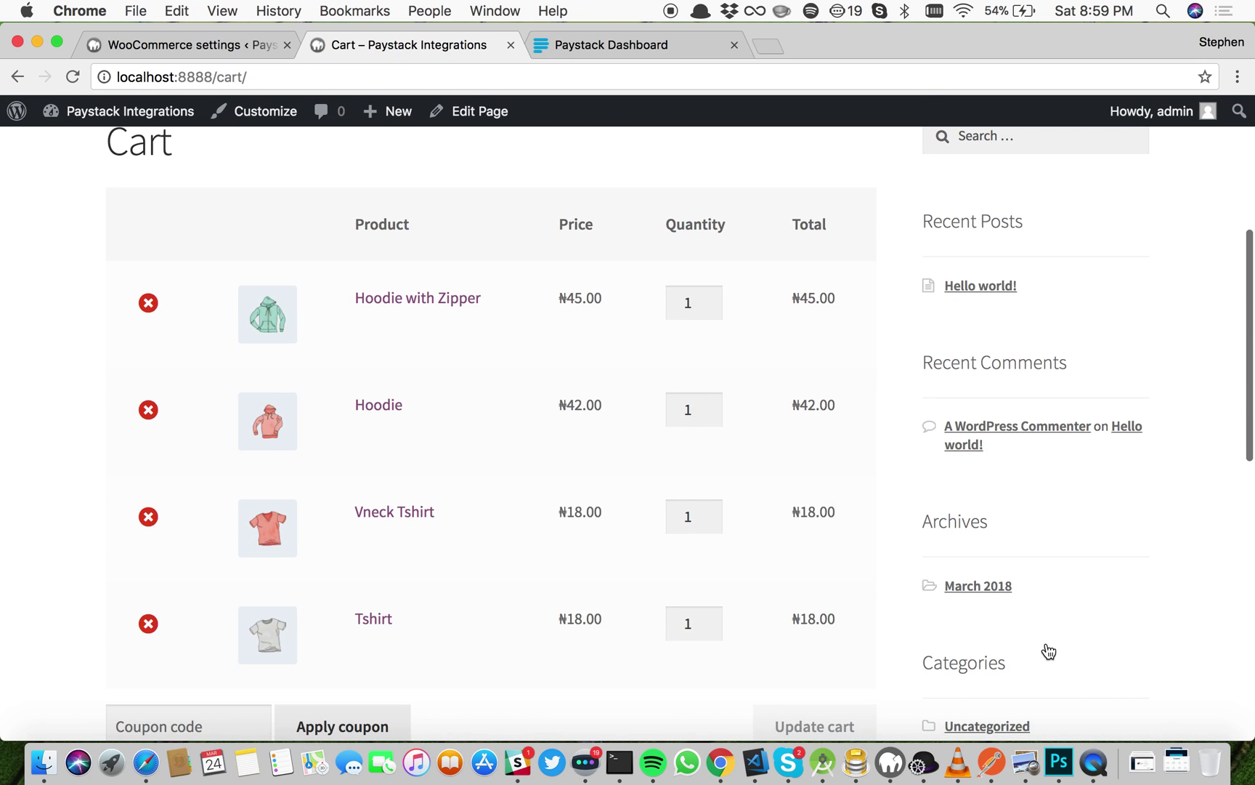
scroll(1049, 651, down, 2)
scroll(1049, 651, down, 2)
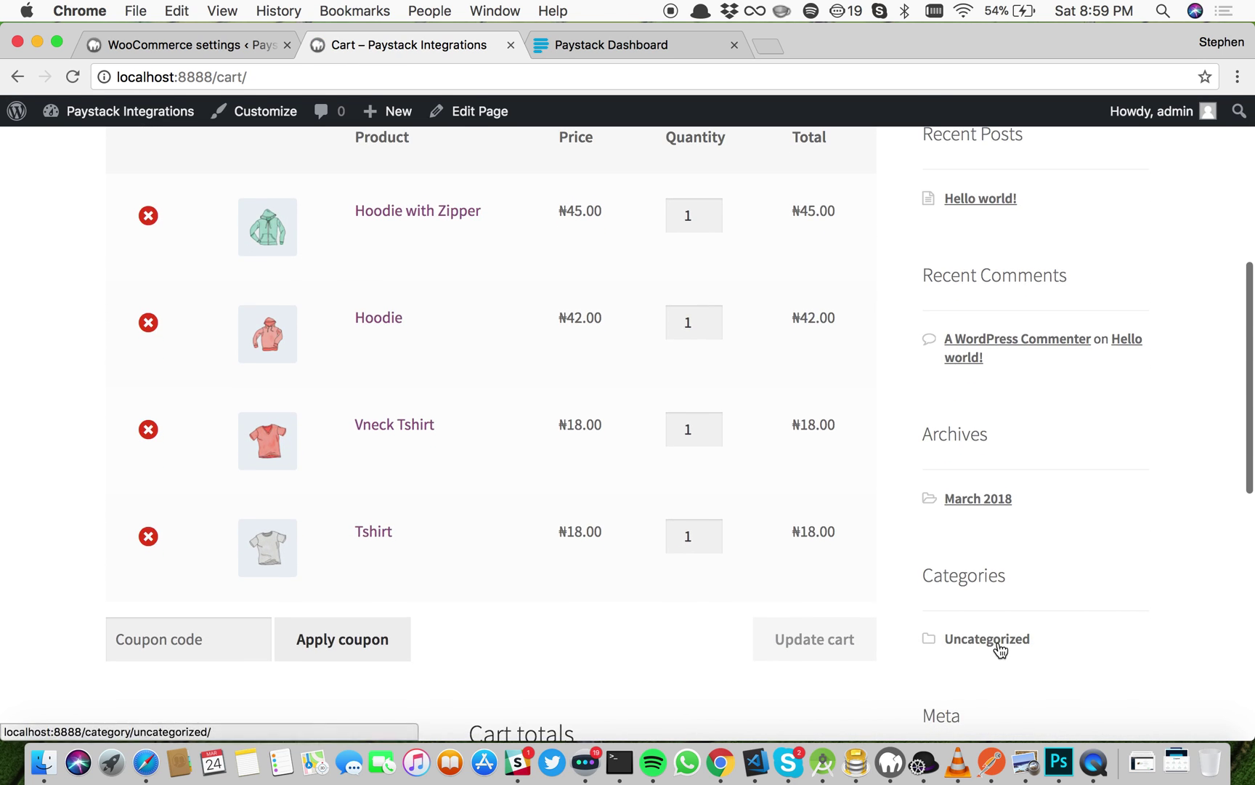
scroll(998, 641, down, 6)
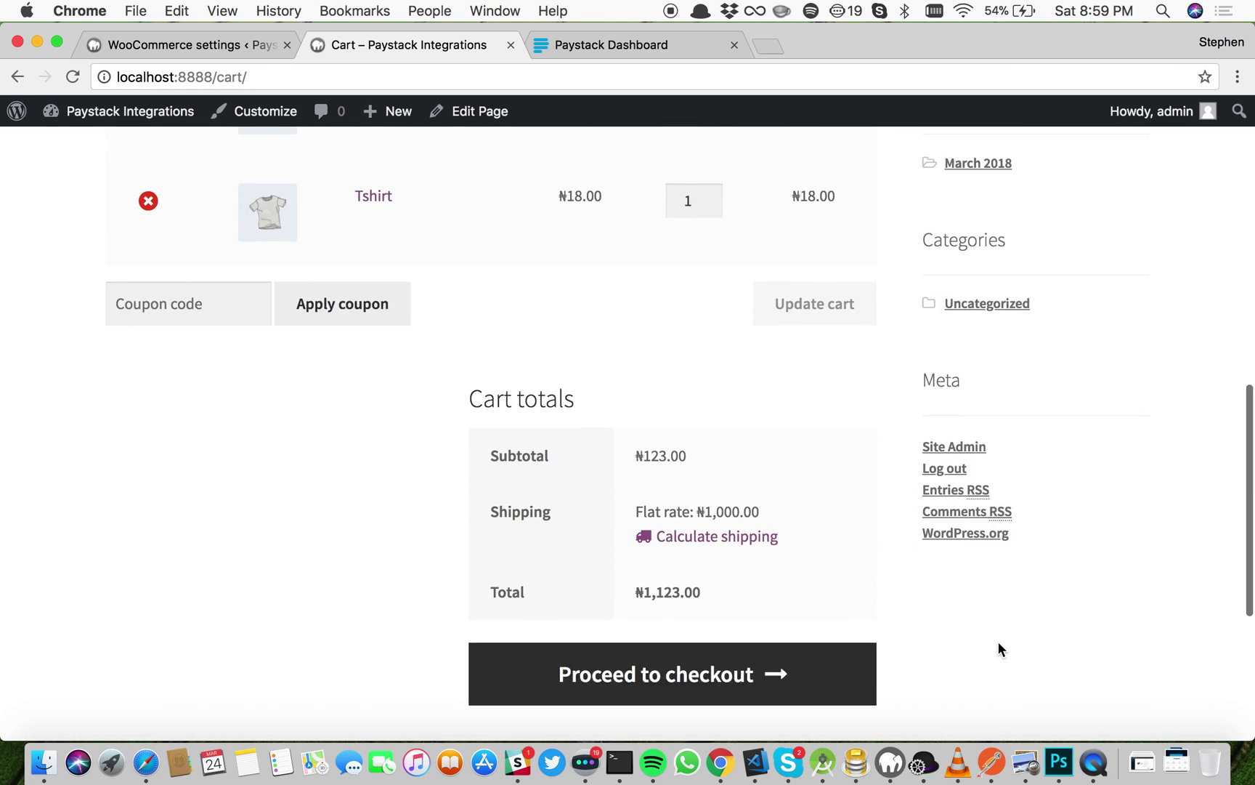
click(687, 637)
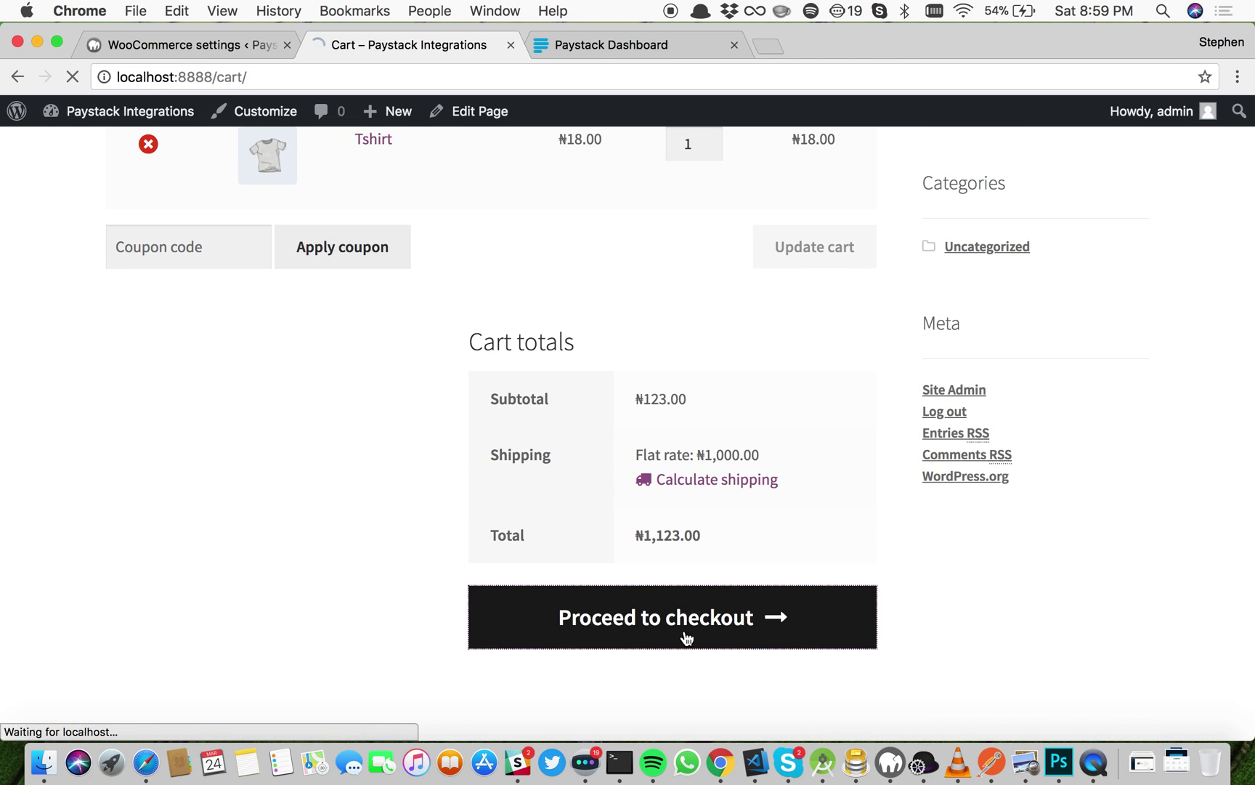
scroll(686, 638, down, 8)
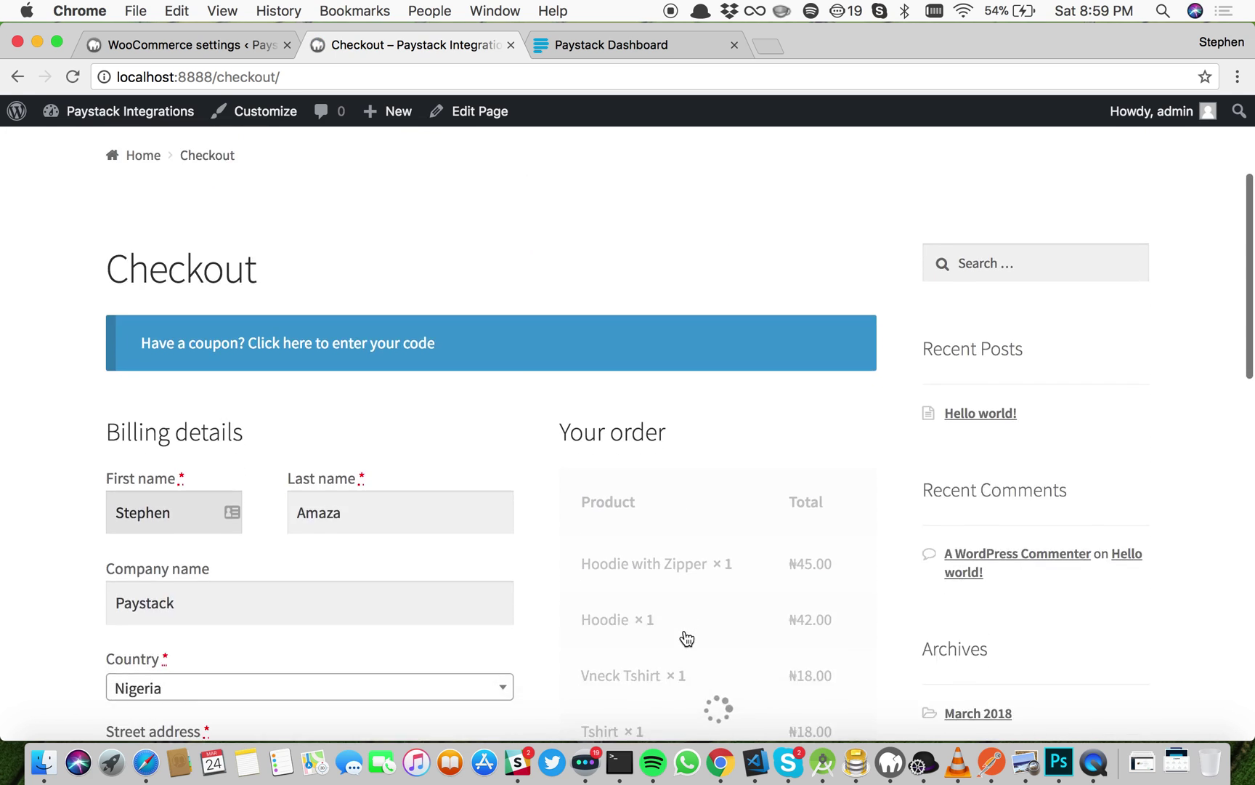
scroll(687, 637, down, 4)
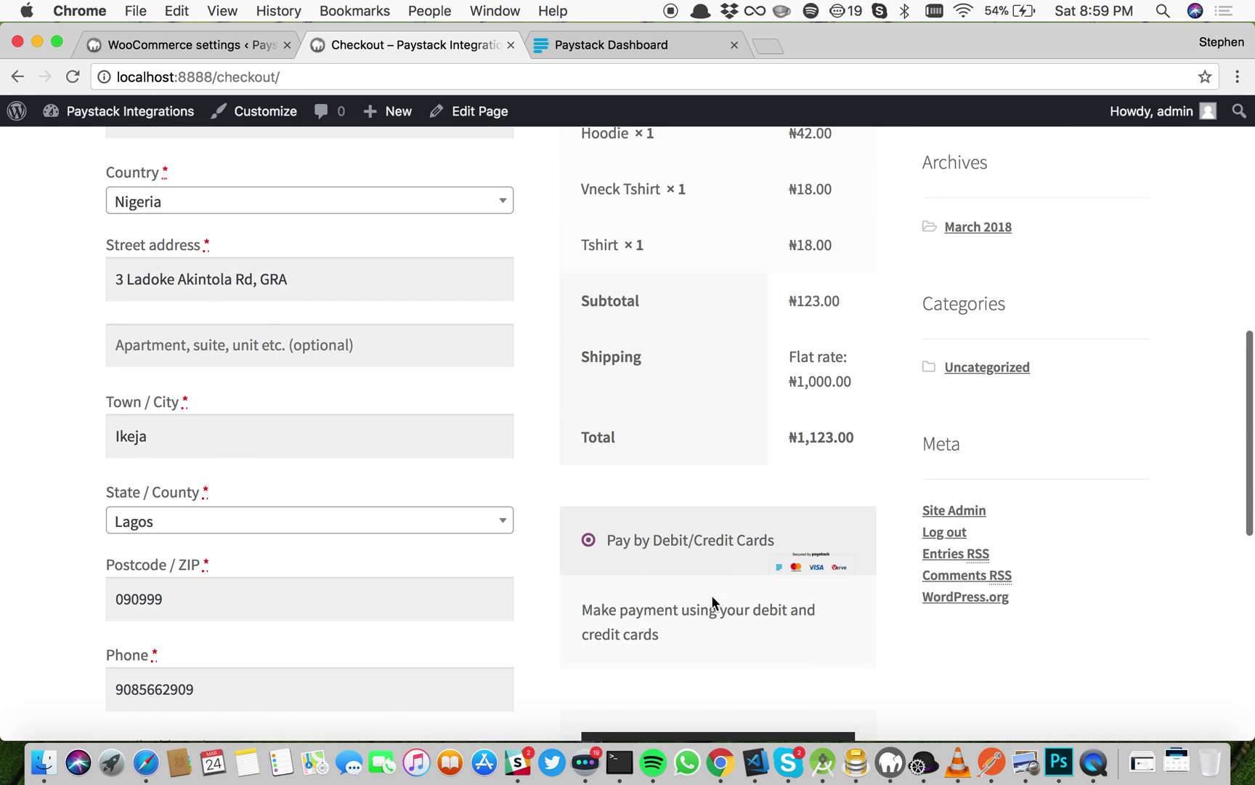
scroll(815, 614, down, 2)
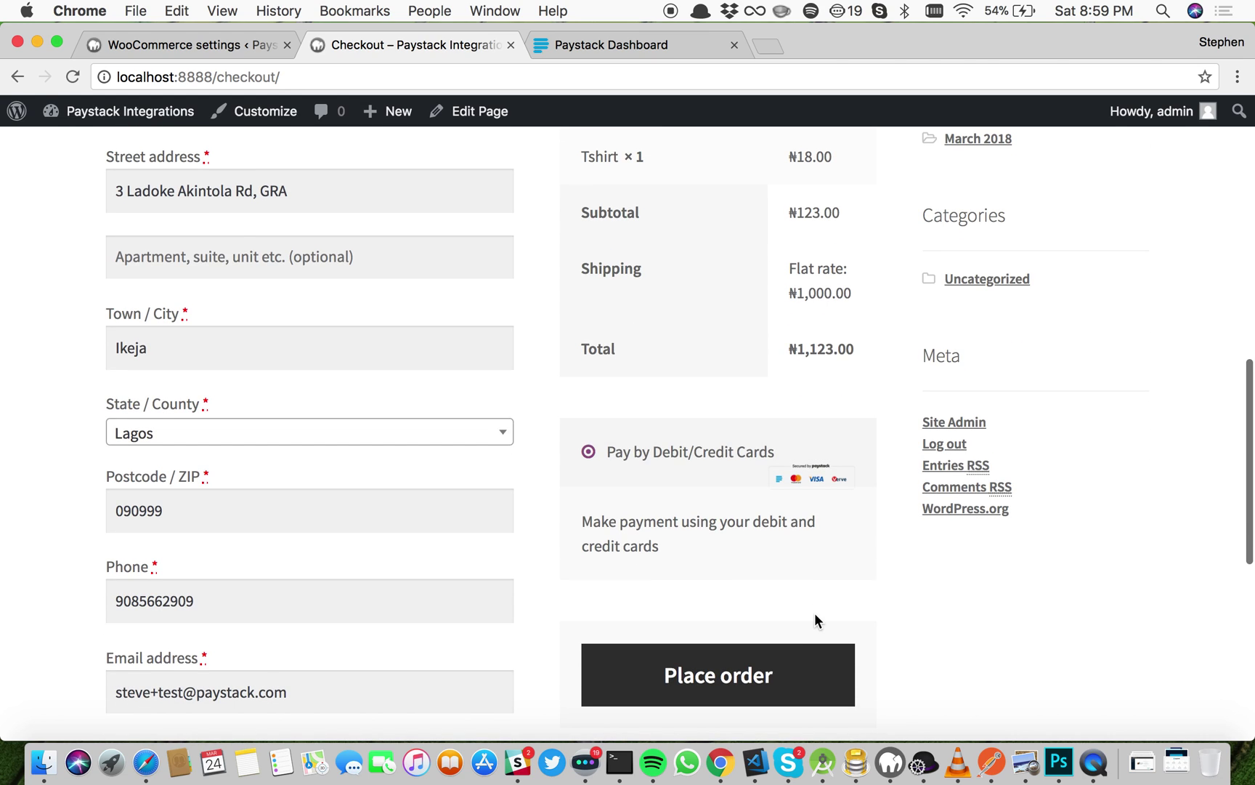
Step: Place the order and start the Paystack payment for order 58
click(724, 690)
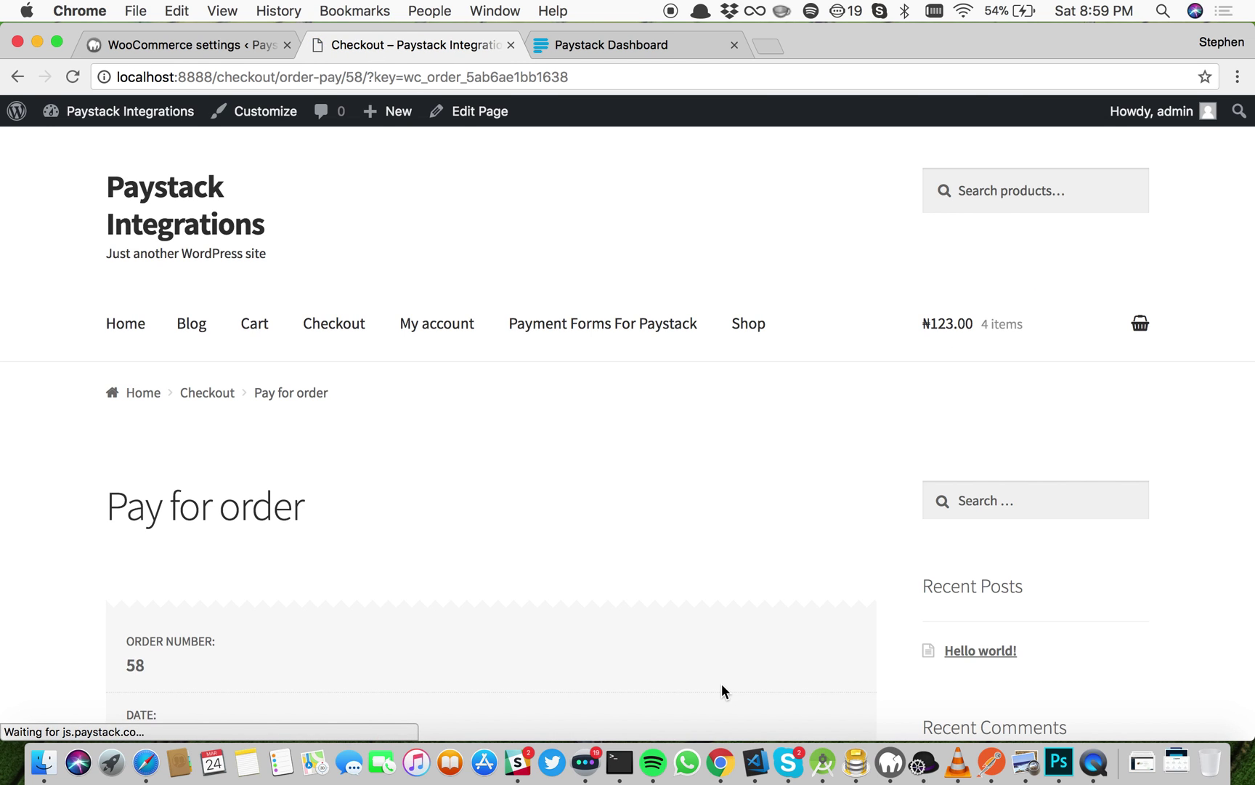
scroll(722, 688, down, 10)
scroll(722, 683, up, 4)
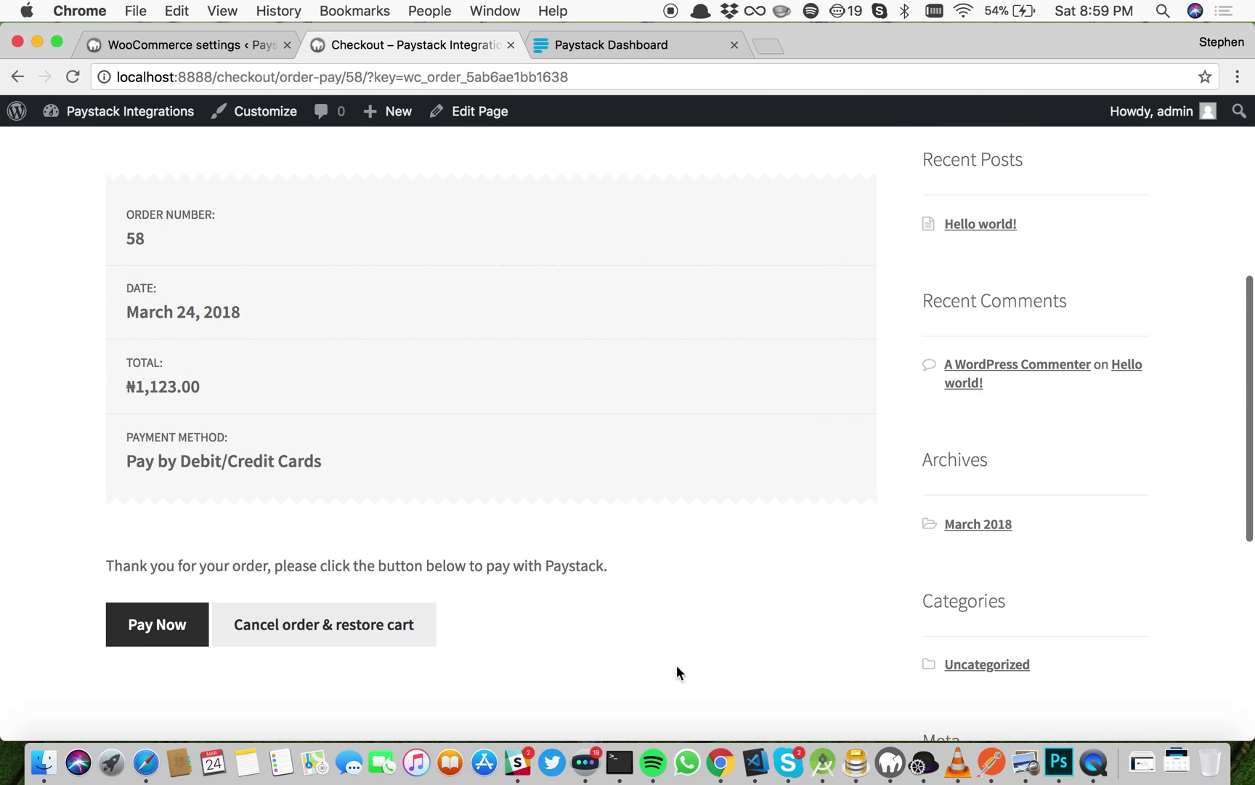
click(168, 644)
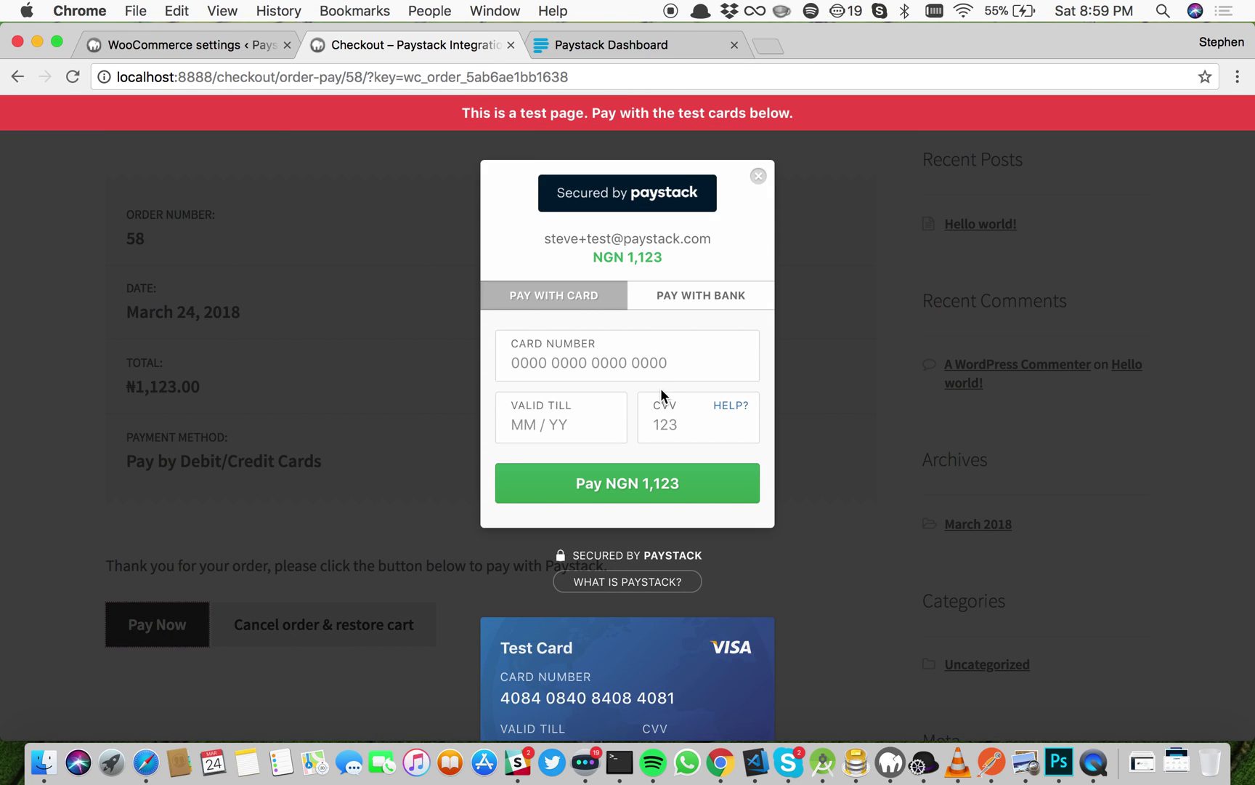
scroll(661, 396, down, 2)
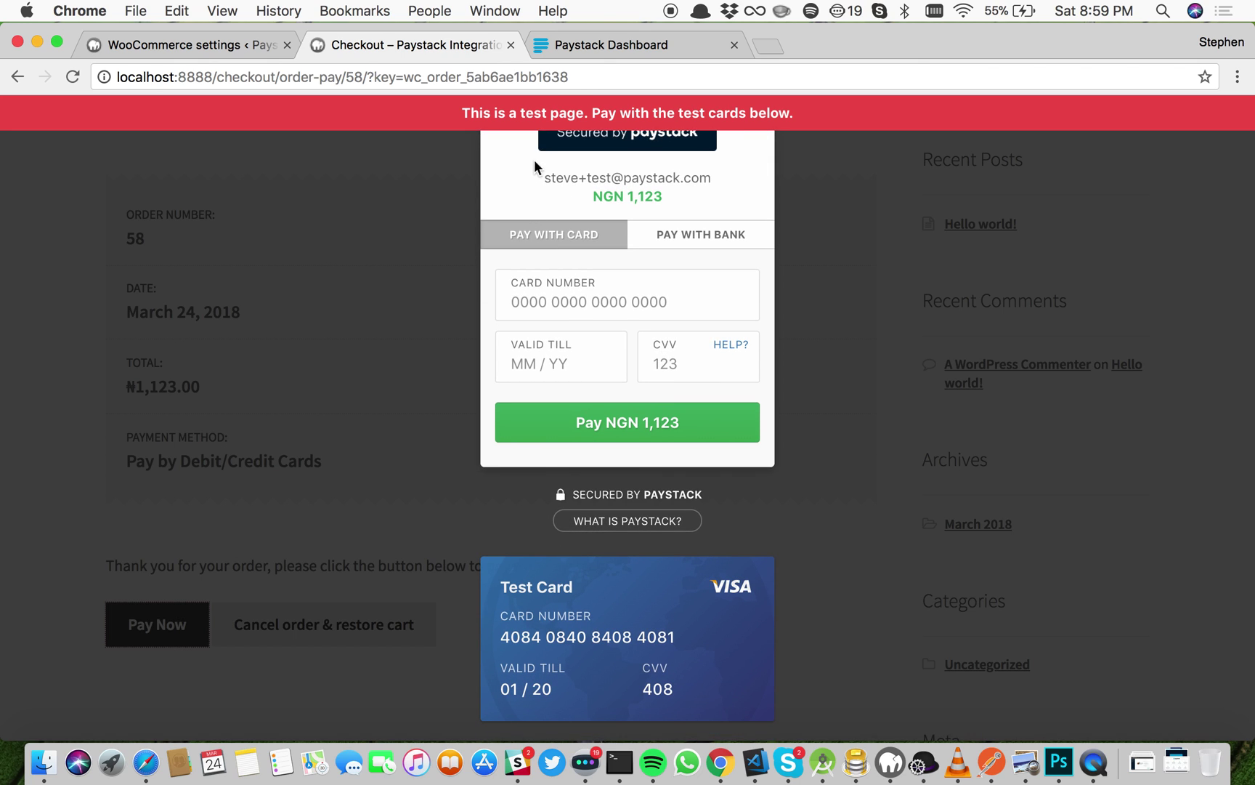
Step: Pay NGN 1,123 with the Paystack test card, expiry 02/20 and CVV 408
click(586, 638)
click(602, 305)
key(super+v)
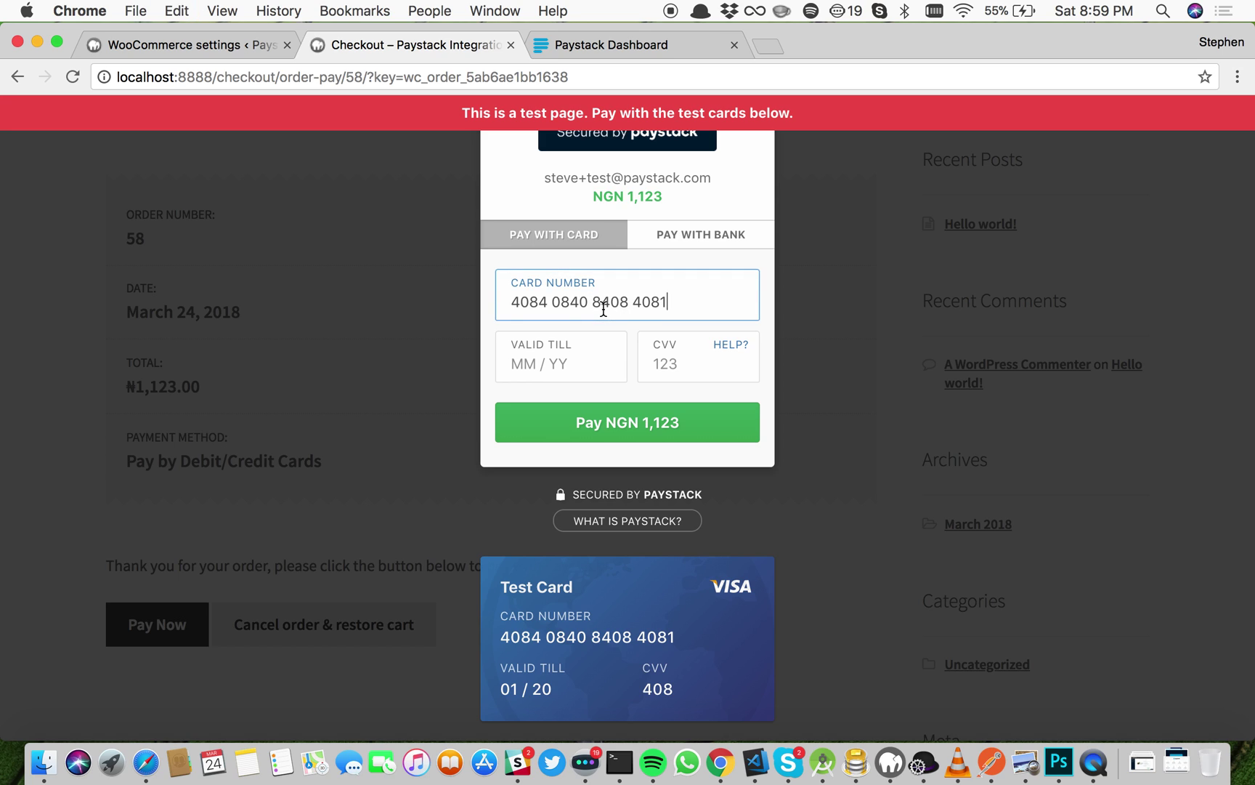
text(02 /)
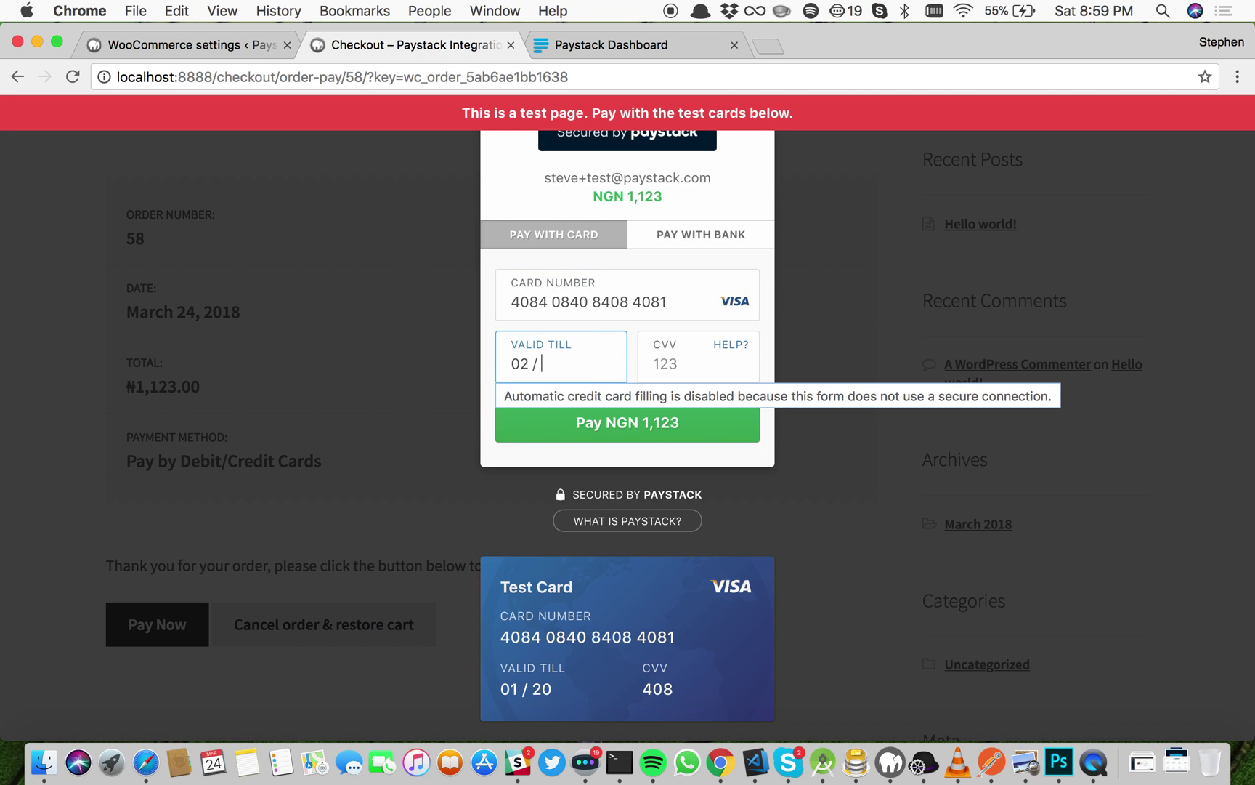
text(20)
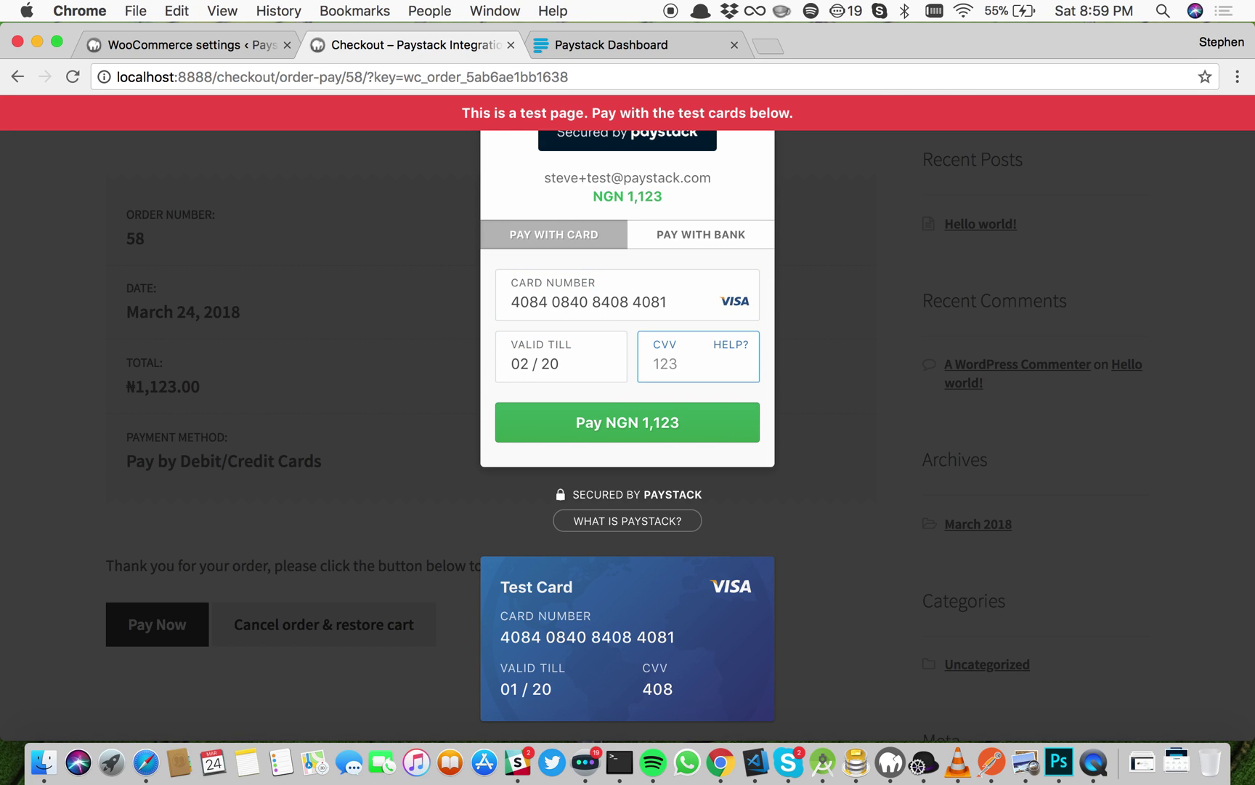
text(408)
click(686, 421)
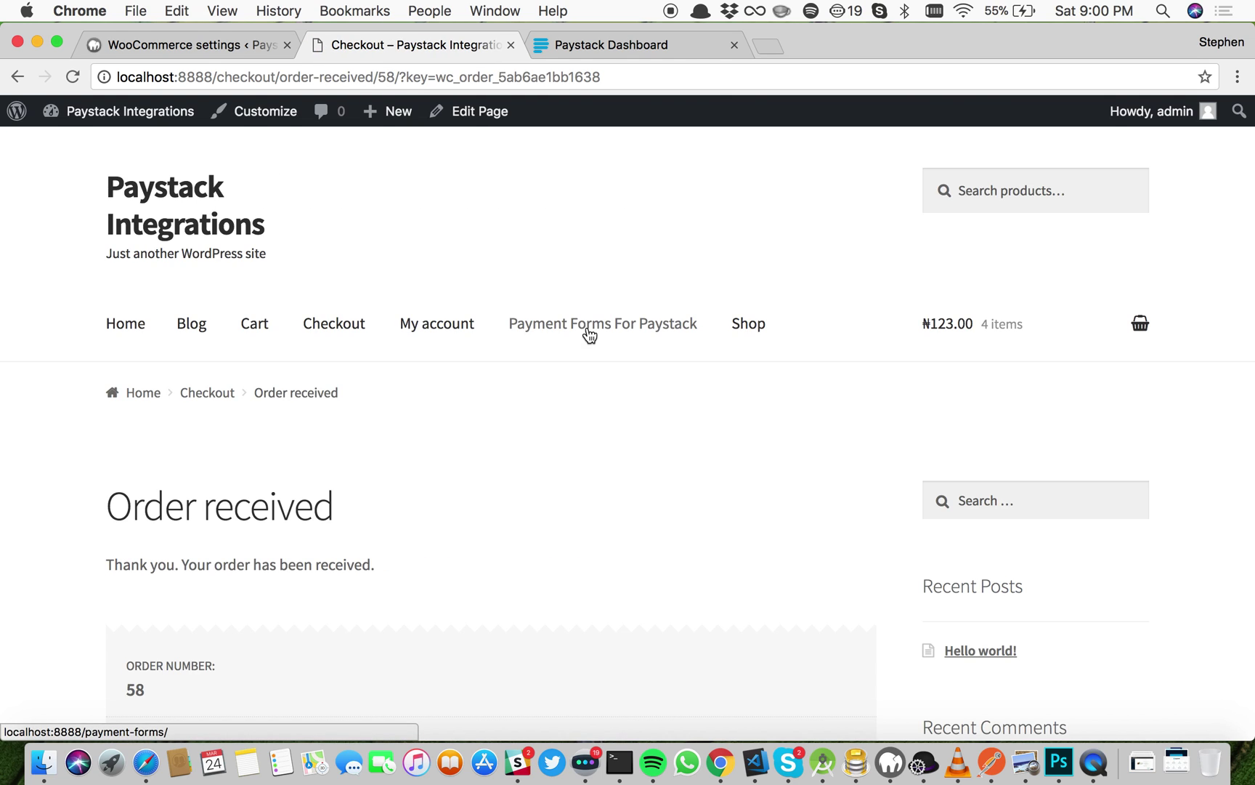
scroll(583, 396, down, 6)
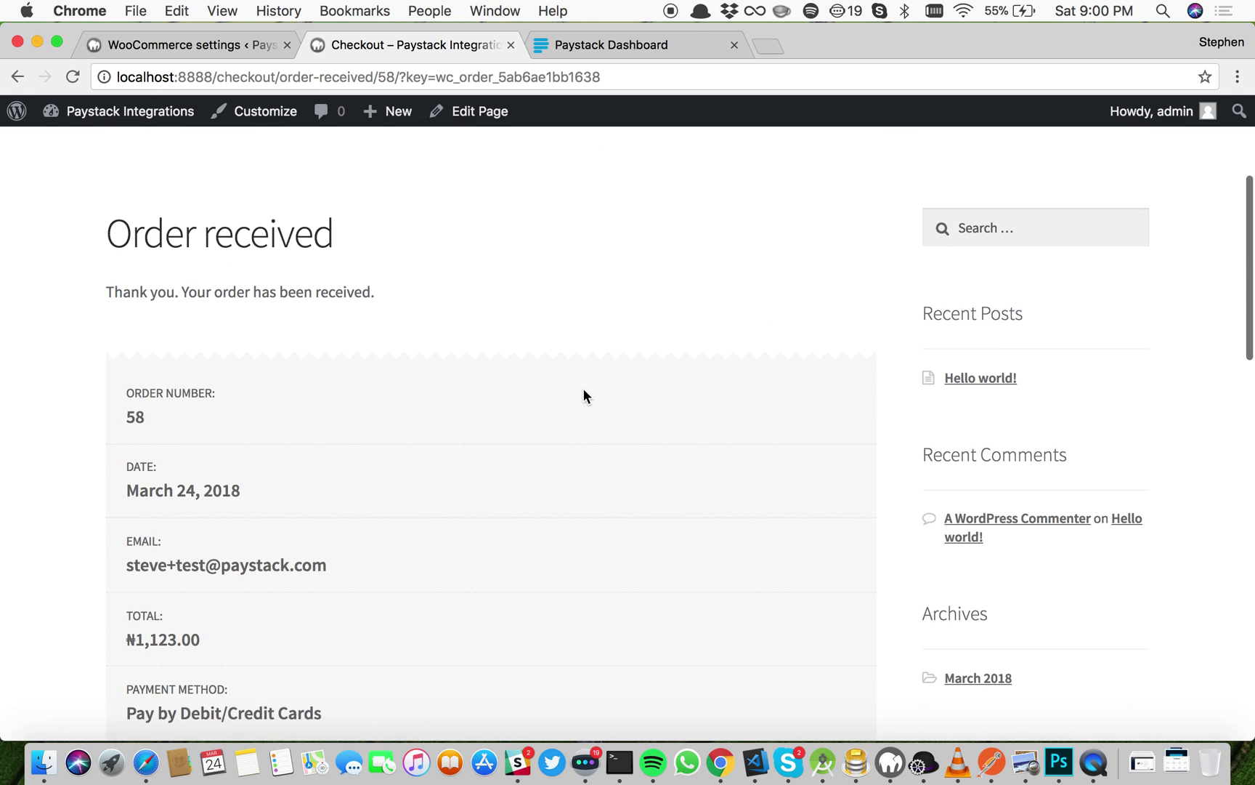
click(216, 51)
Step: Save the current Paystack gateway settings
scroll(492, 574, down, 3)
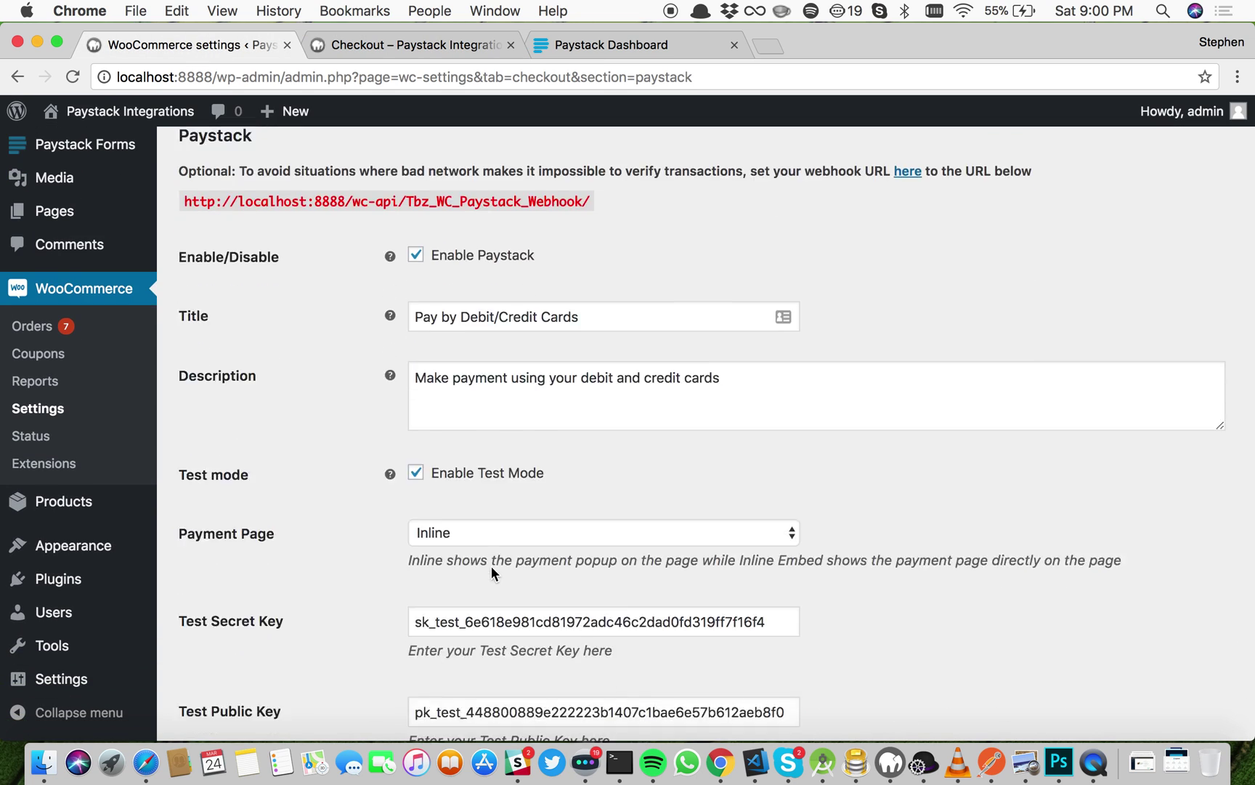
scroll(491, 566, down, 8)
key(Return)
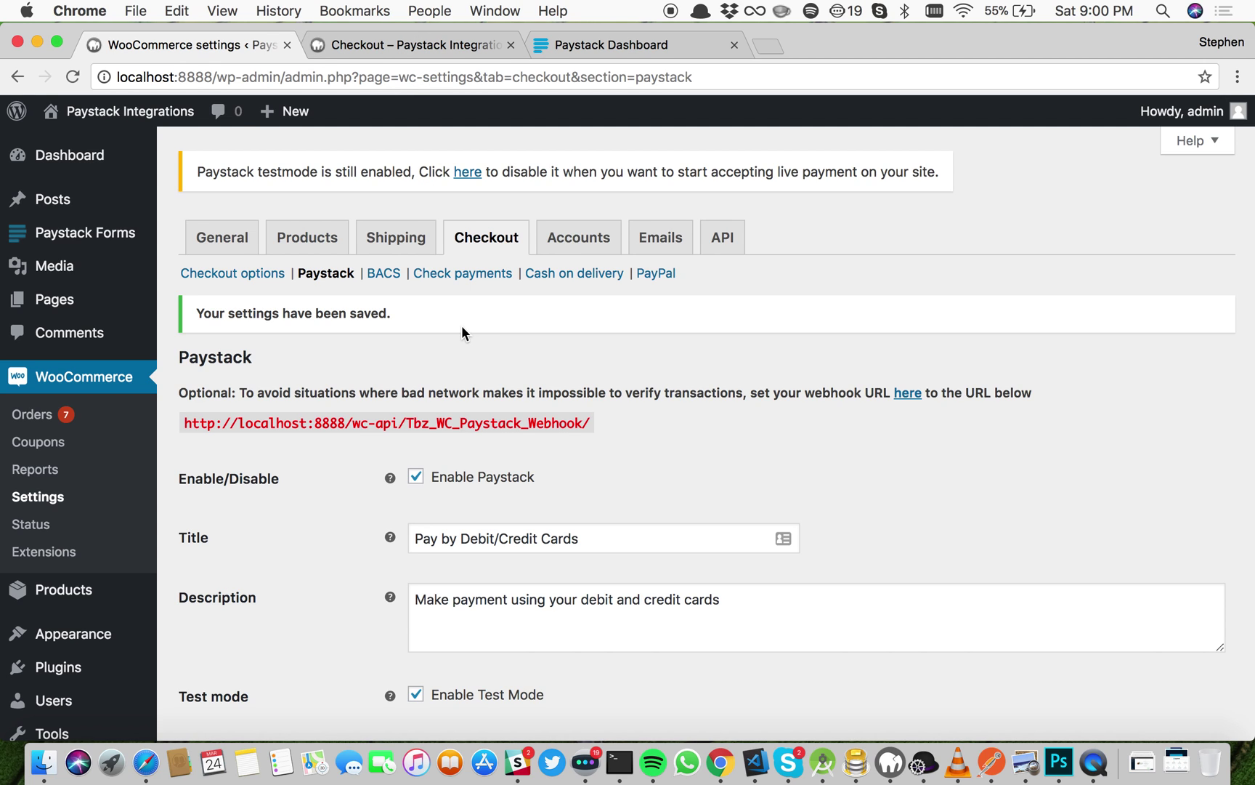
Step: Replace the payment method Title with 'Make payments via card'
scroll(494, 544, down, 5)
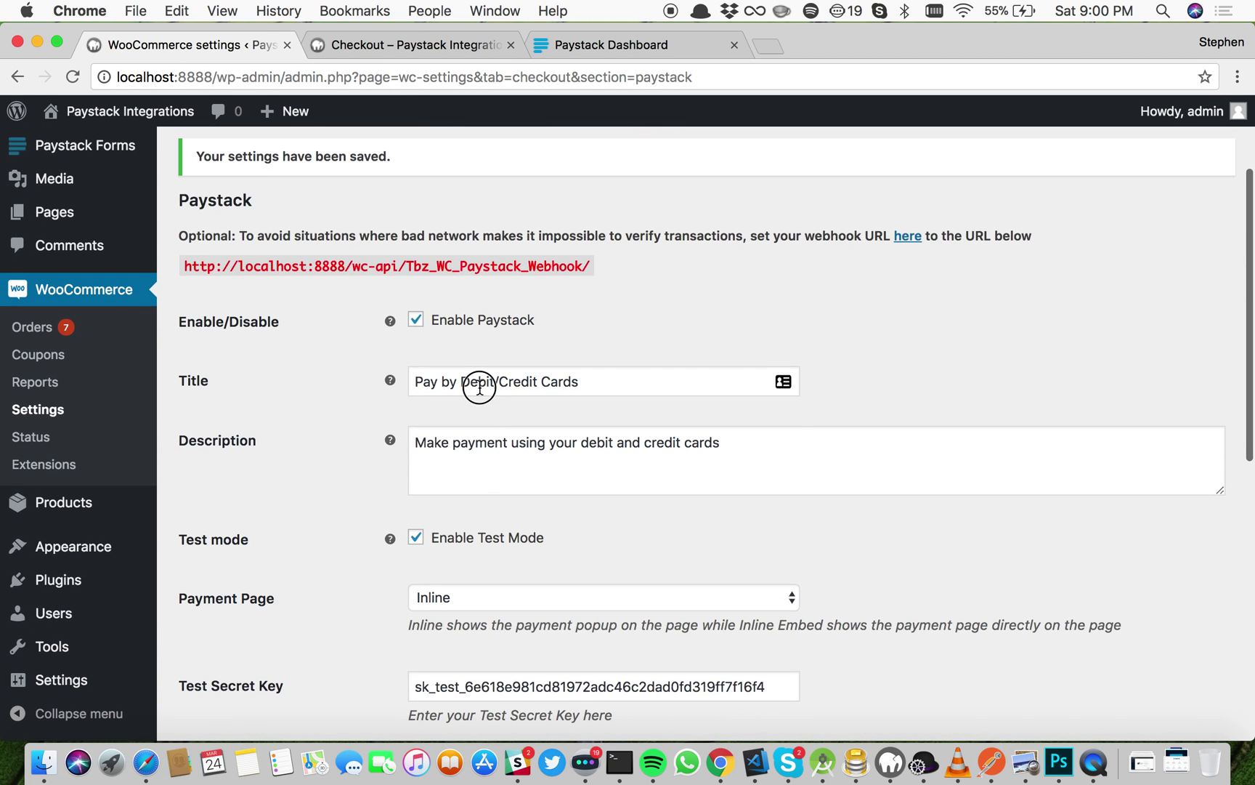
triple_click(480, 386)
text(Paystack)
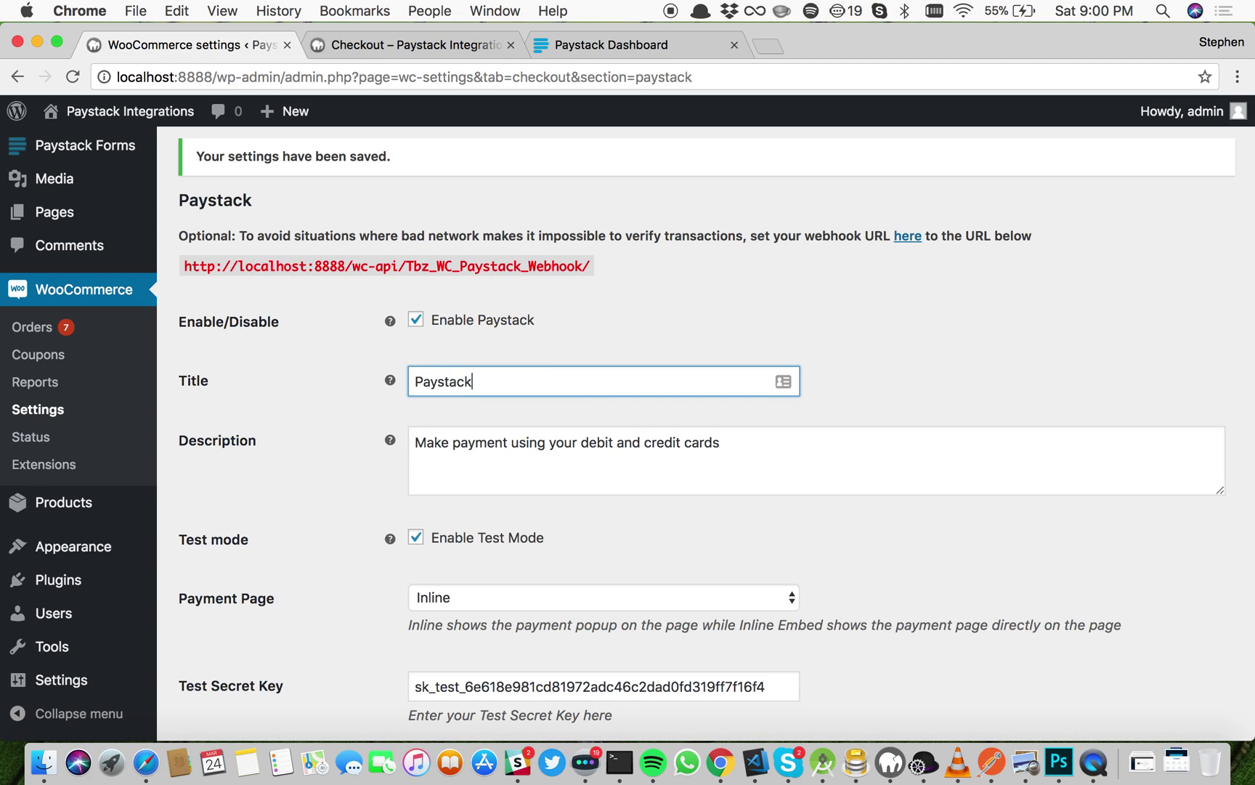
key(BackSpace)
key(BackSpace)
key(BackSpace)
key(BackSpace)
key(BackSpace)
key(BackSpace)
key(BackSpace)
key(BackSpace)
key(BackSpace)
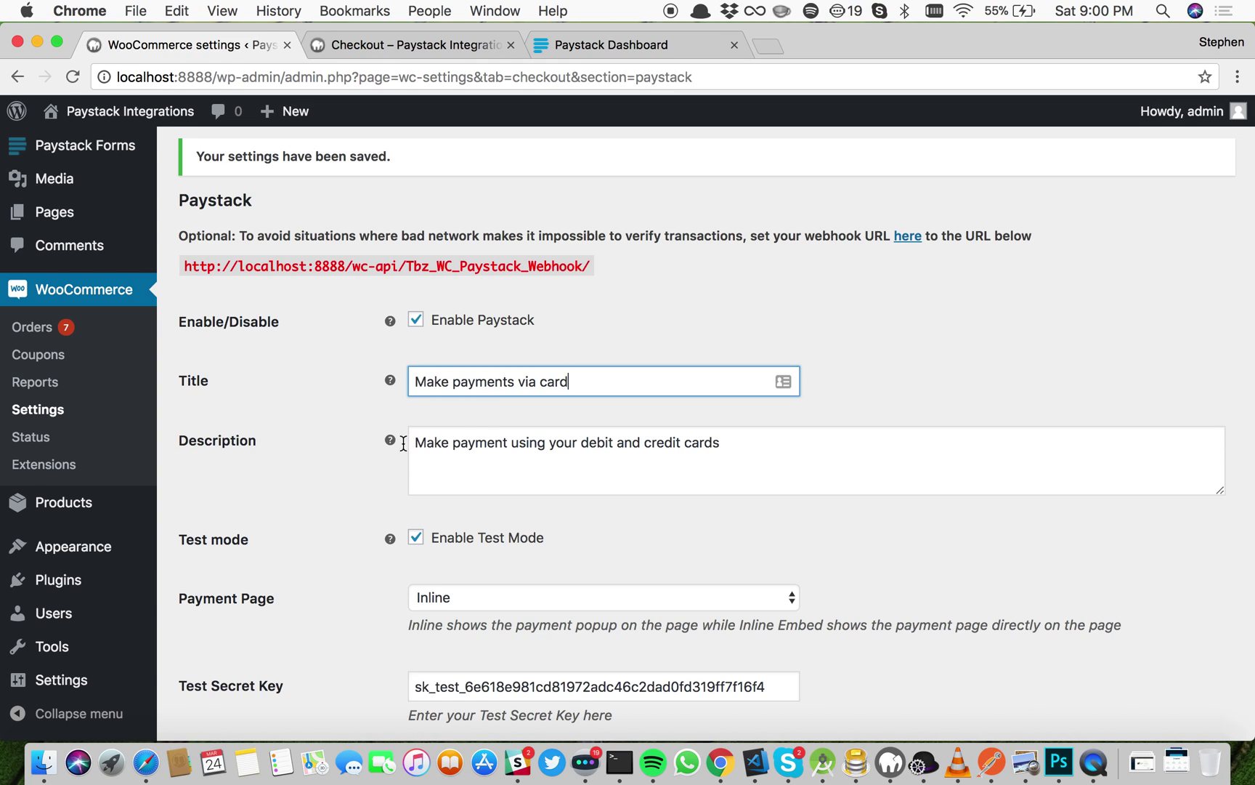
mouse_move(390, 438)
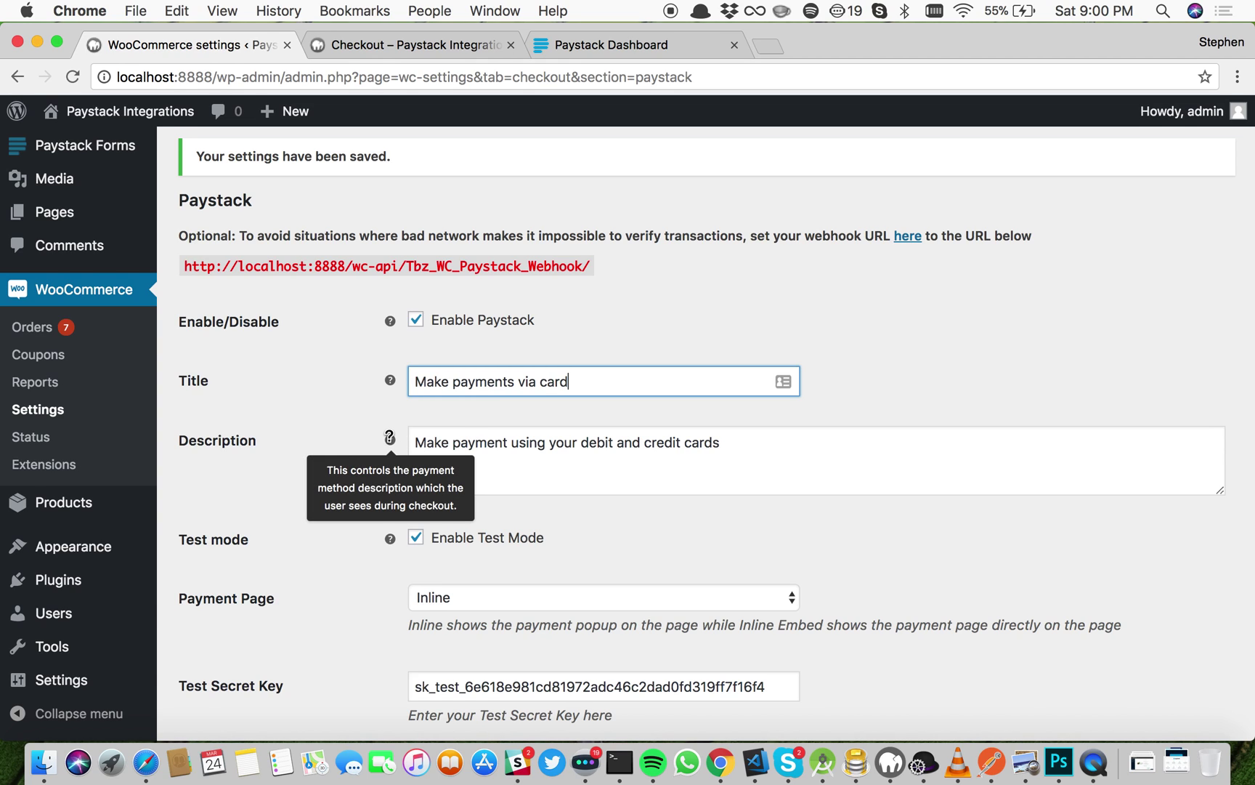
scroll(648, 453, down, 2)
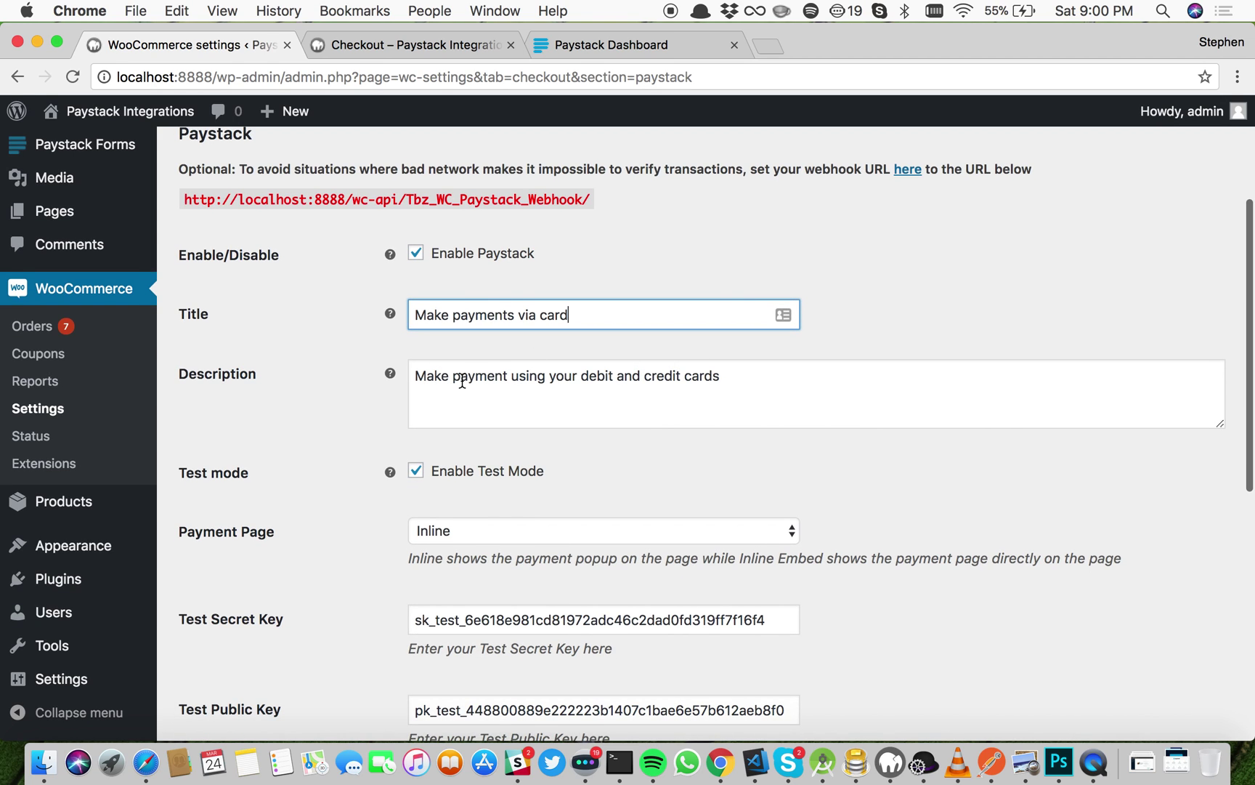
scroll(752, 436, down, 4)
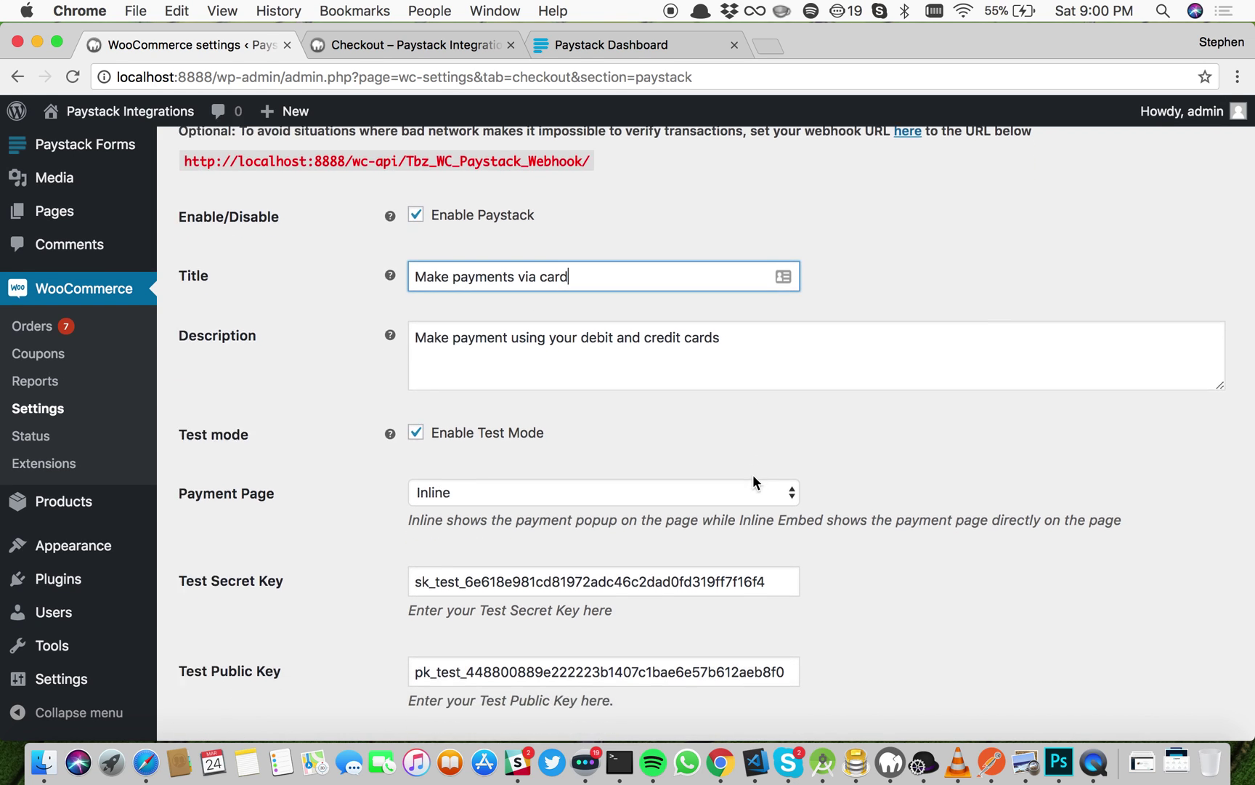
scroll(552, 386, down, 2)
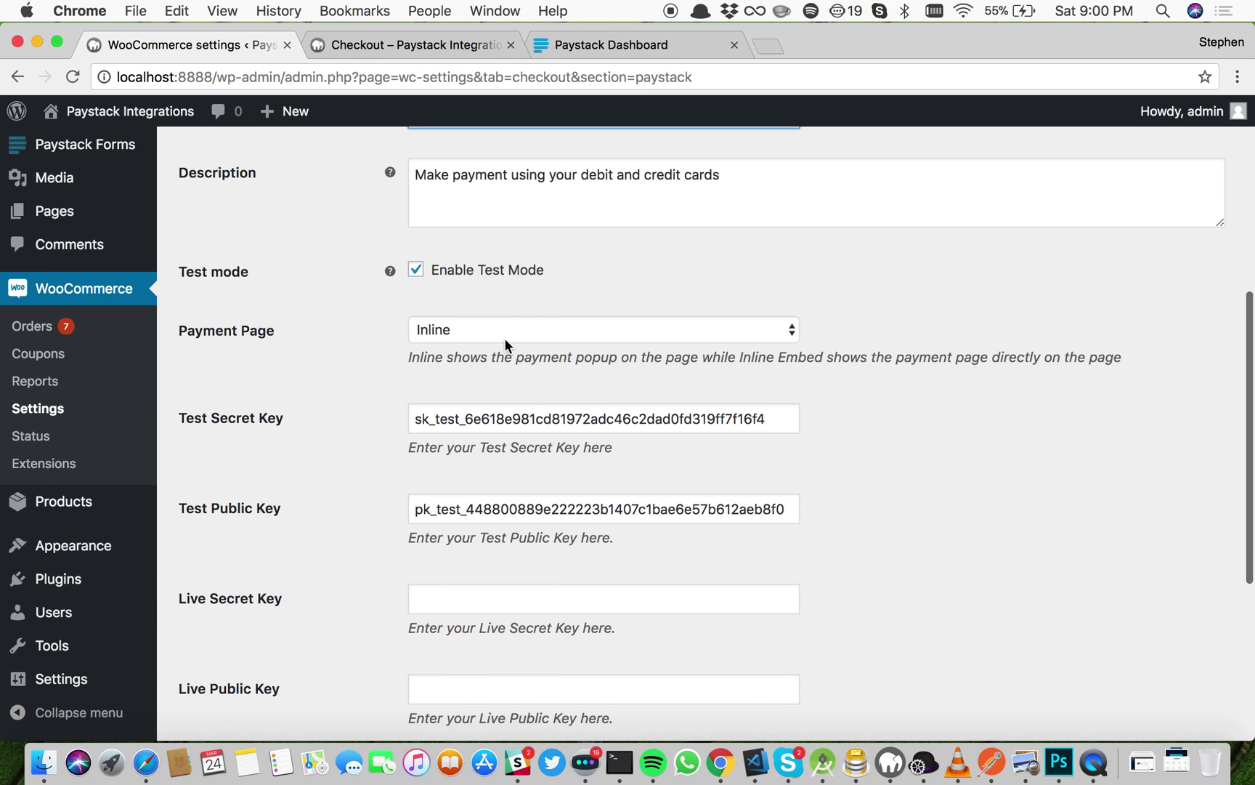
Step: Change the Payment Page option from Inline to Inline Embed
click(468, 329)
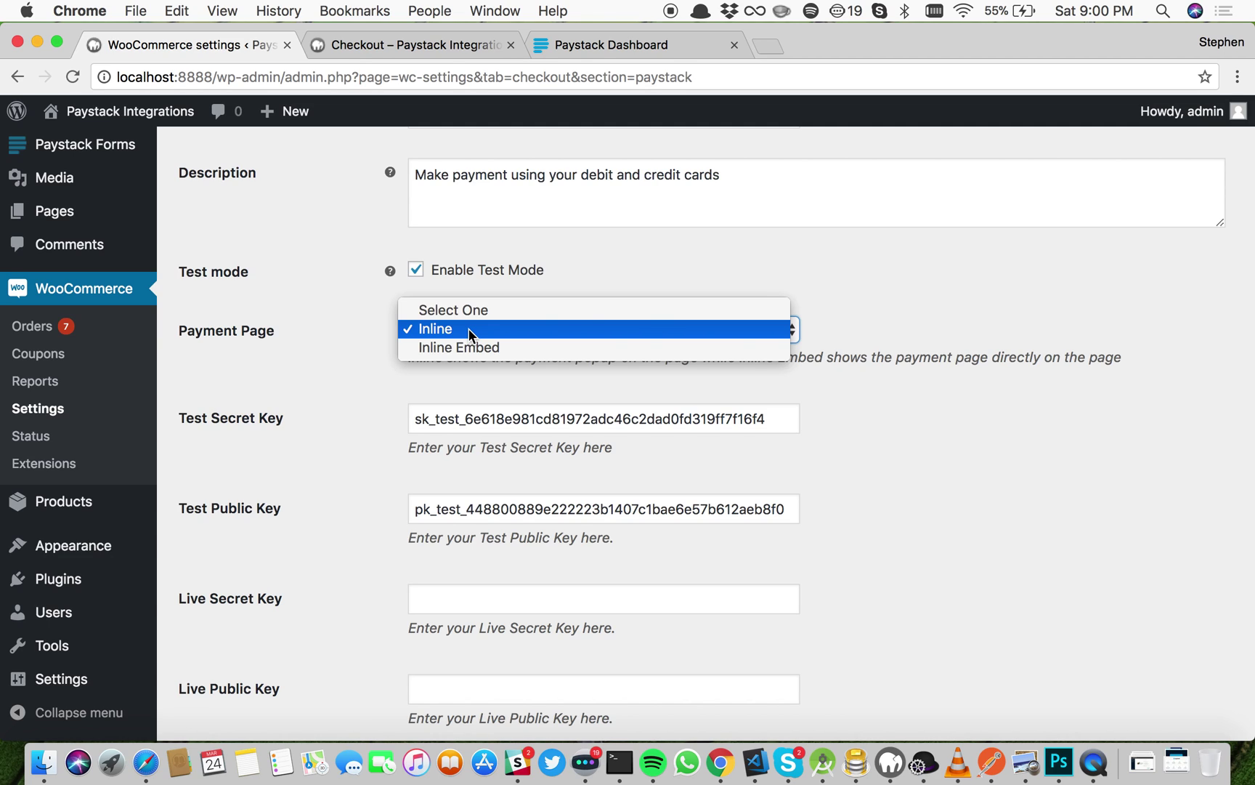
click(475, 350)
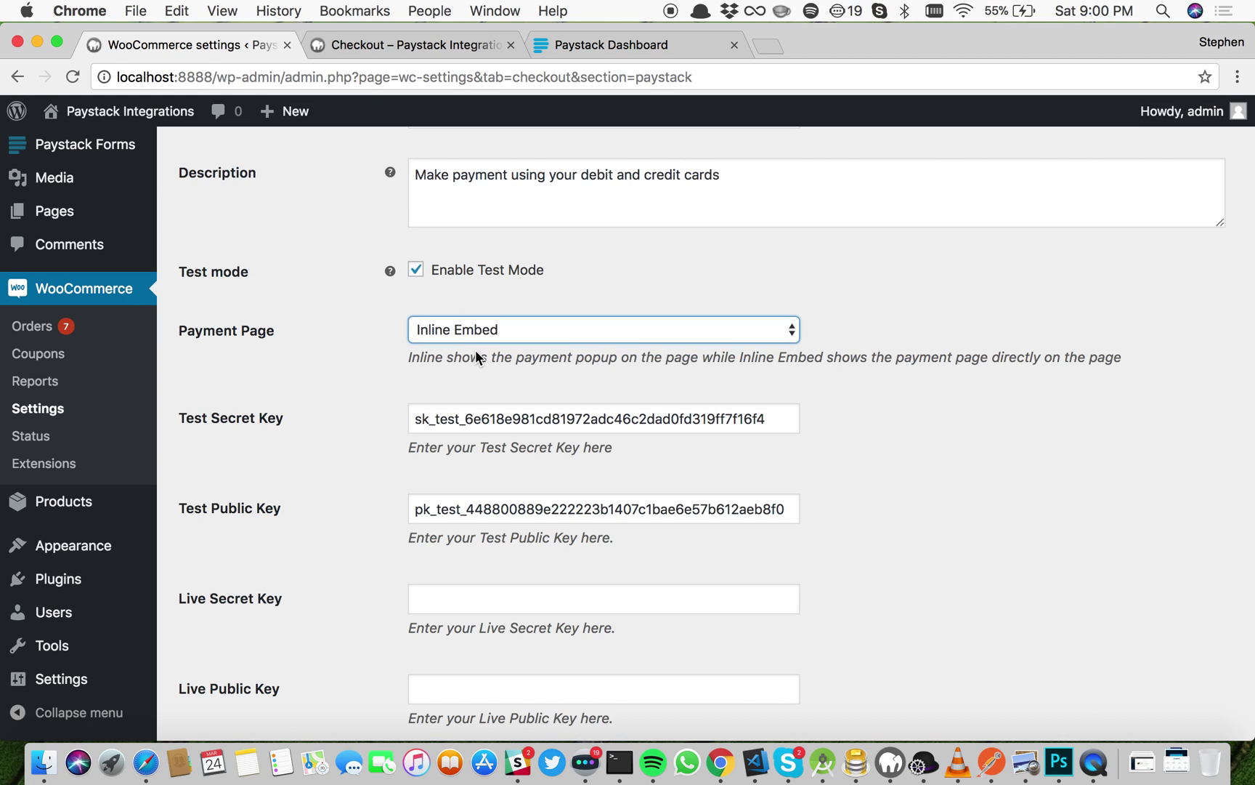
scroll(477, 519, down, 5)
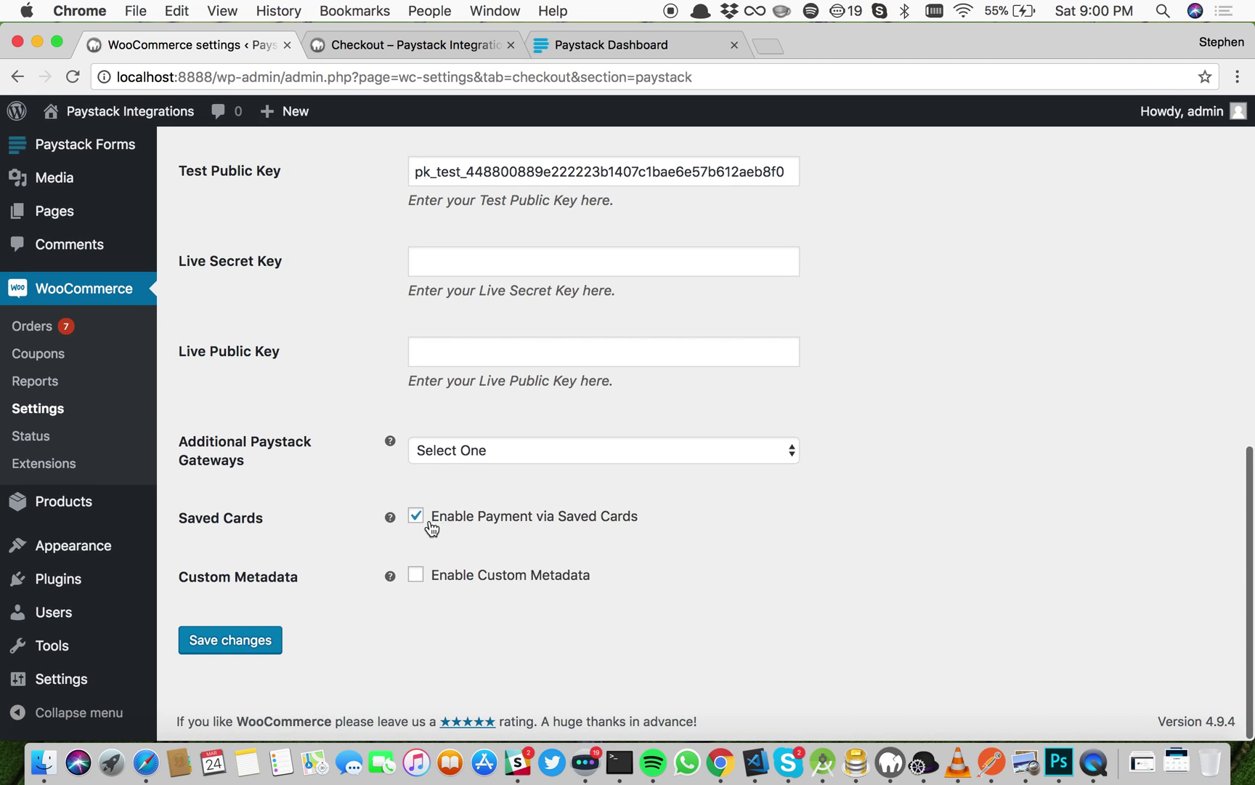
Step: Tick Enable Custom Metadata and review the customer name, phone and products purchased options
click(425, 583)
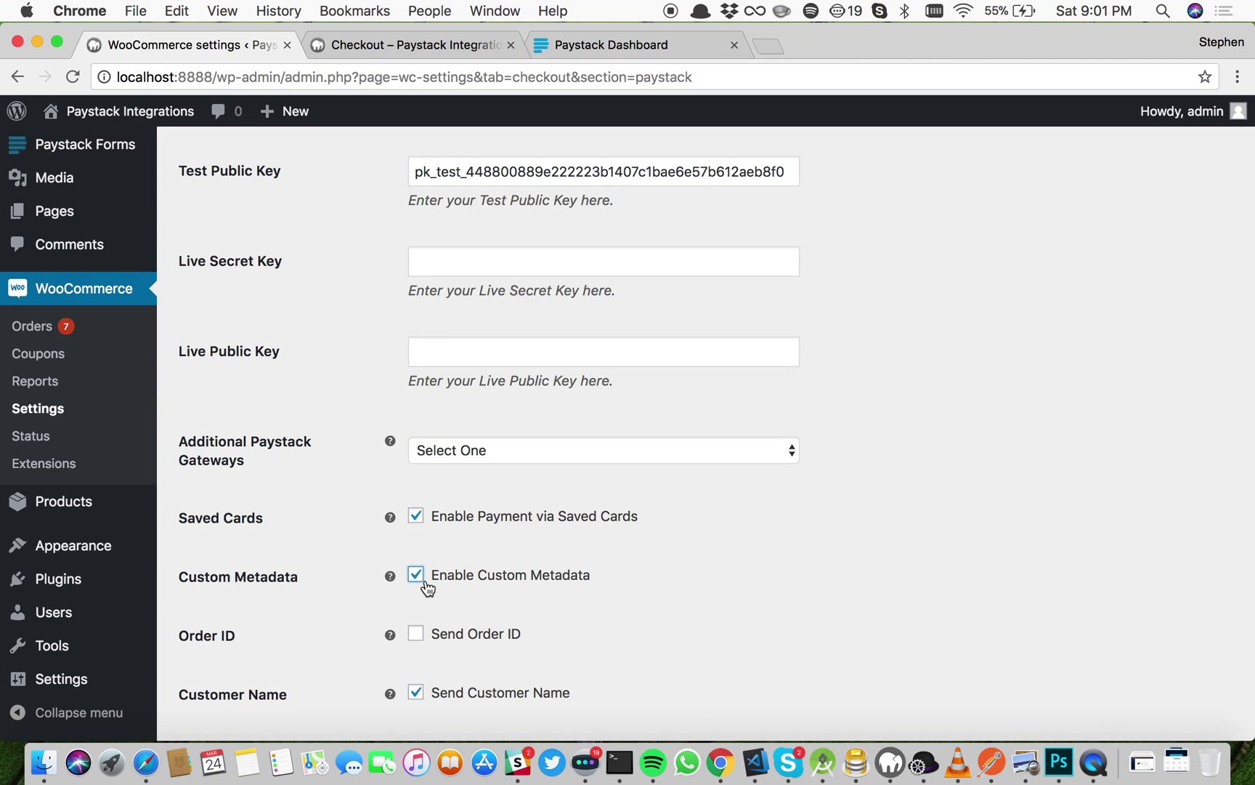
scroll(467, 607, down, 2)
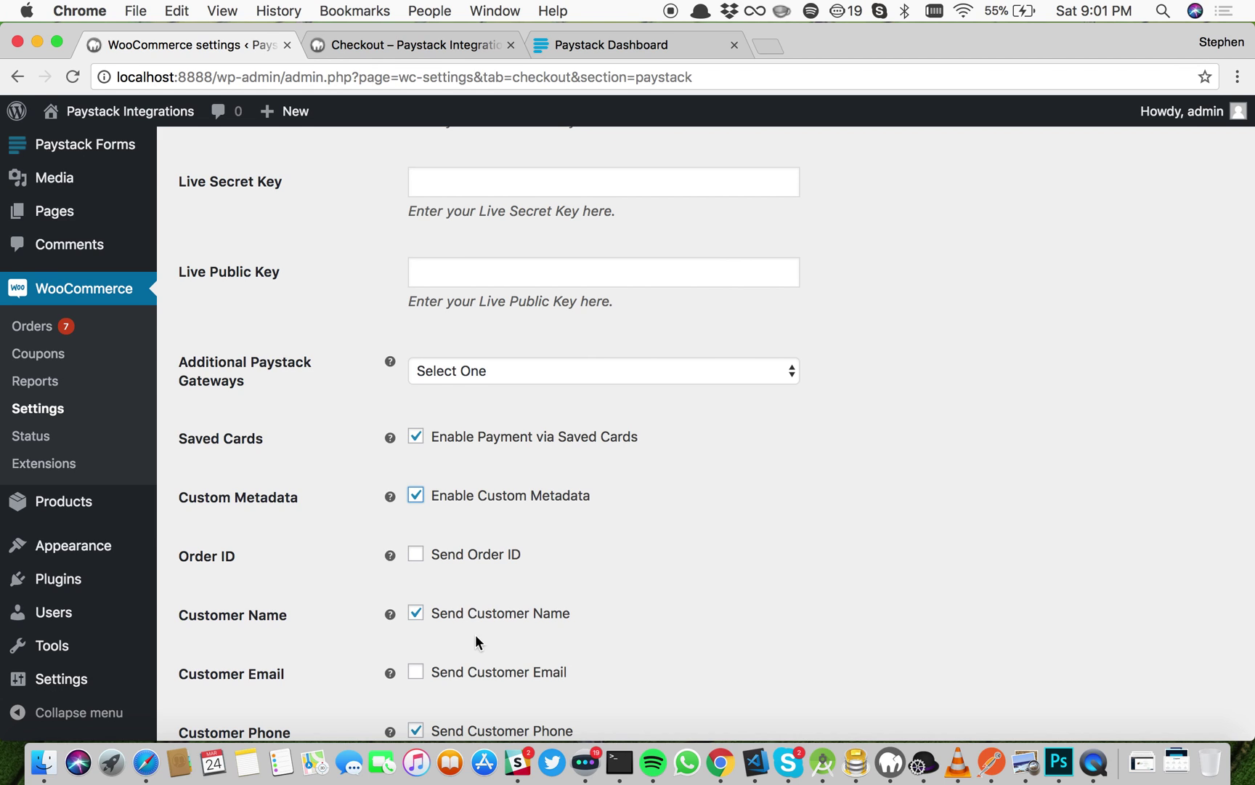
scroll(476, 639, down, 3)
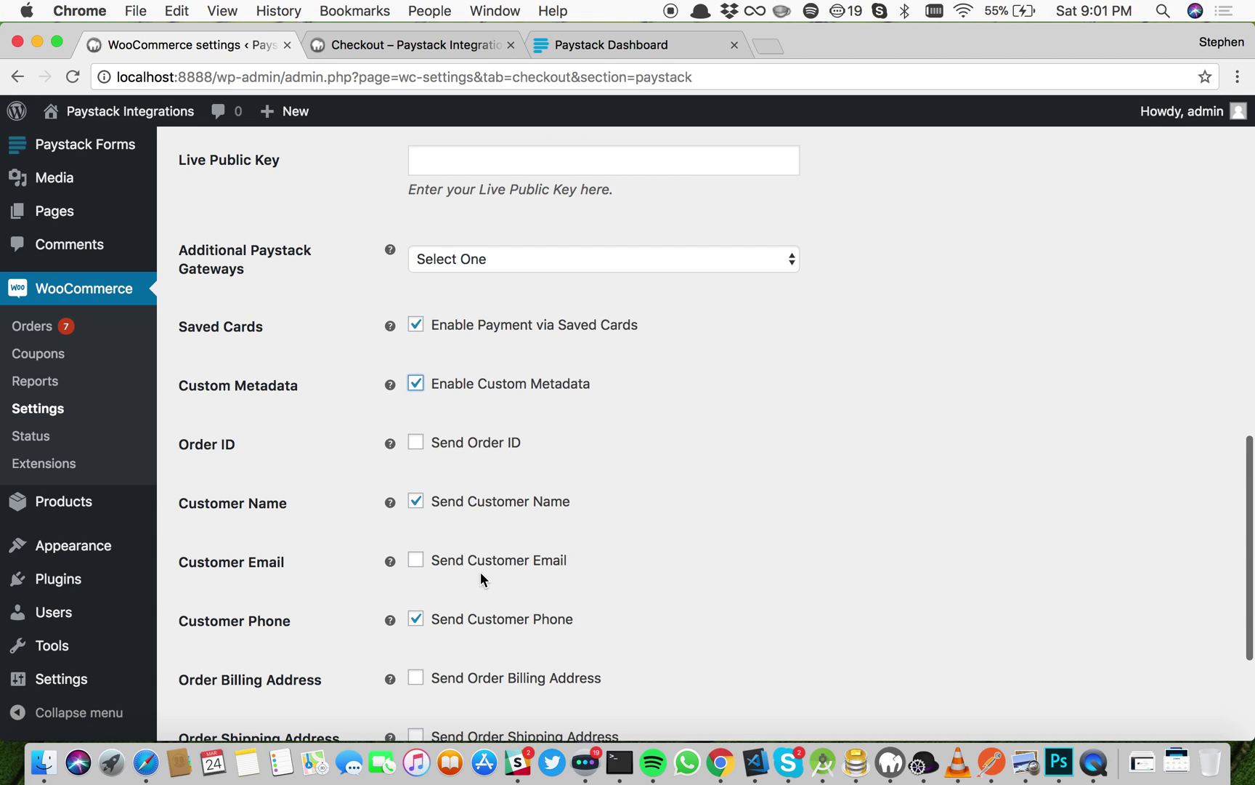
scroll(481, 572, down, 3)
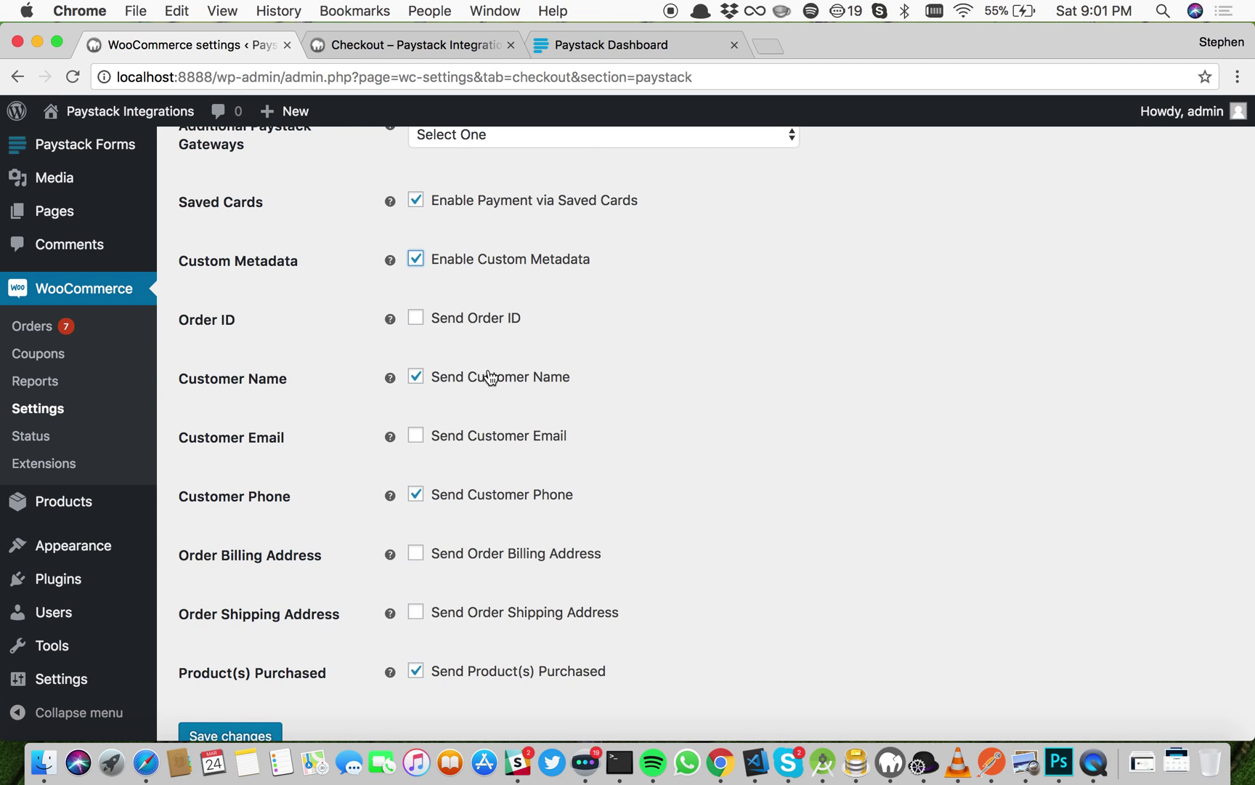
click(618, 42)
Step: Open the NGN 1,123.00 transaction's details from the Paystack Transactions list
click(86, 308)
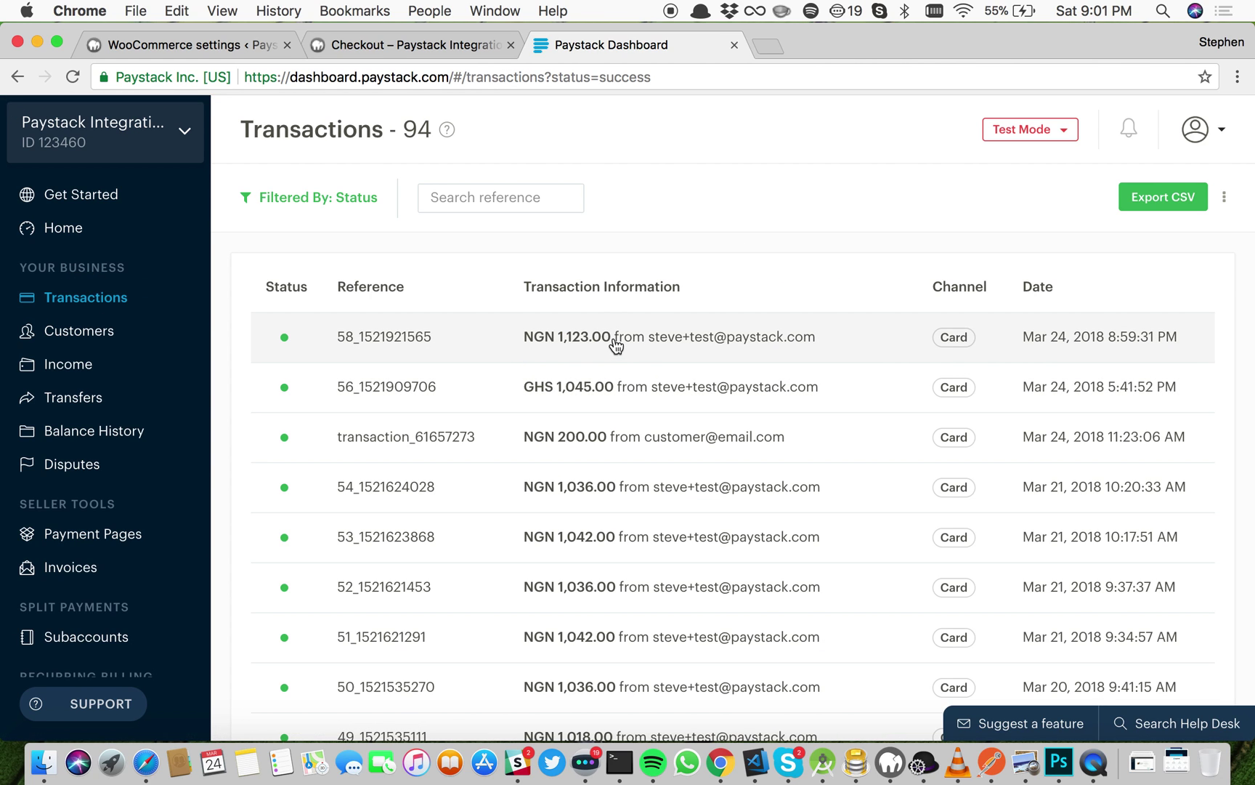
click(614, 340)
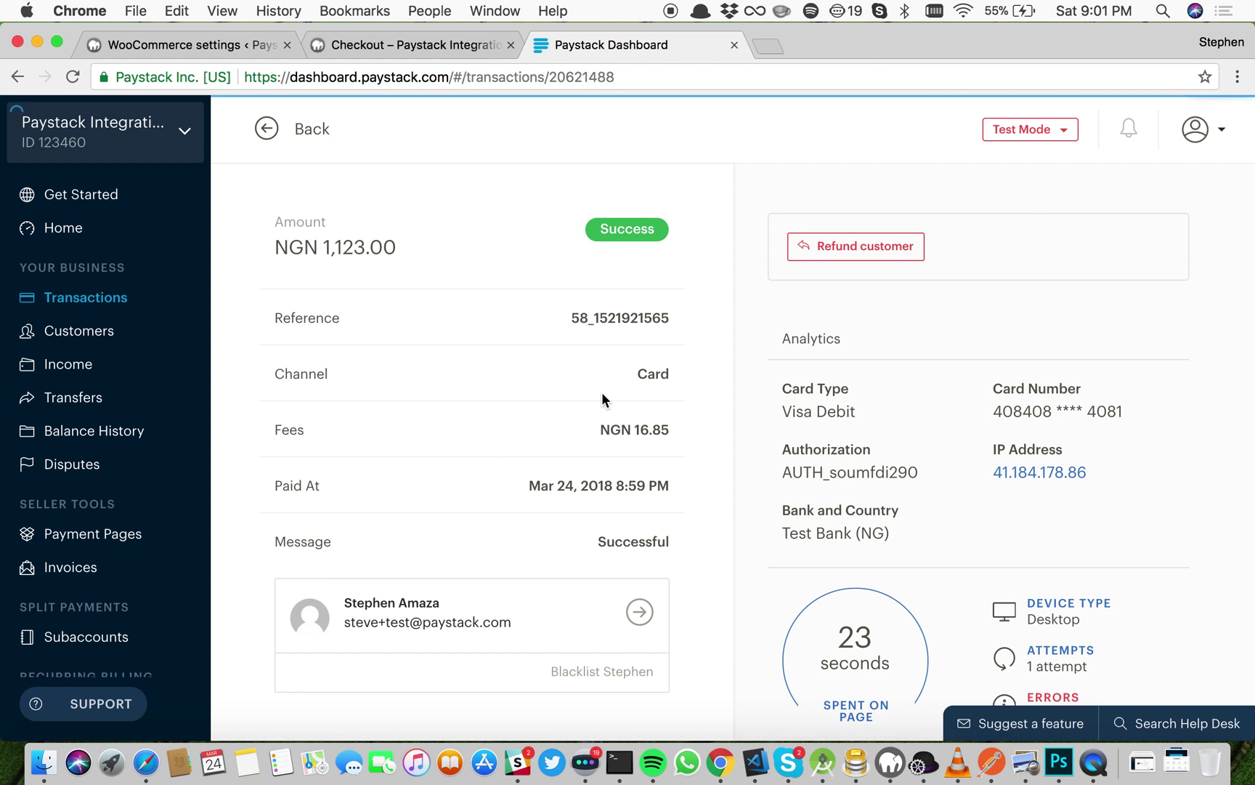
scroll(601, 391, down, 1)
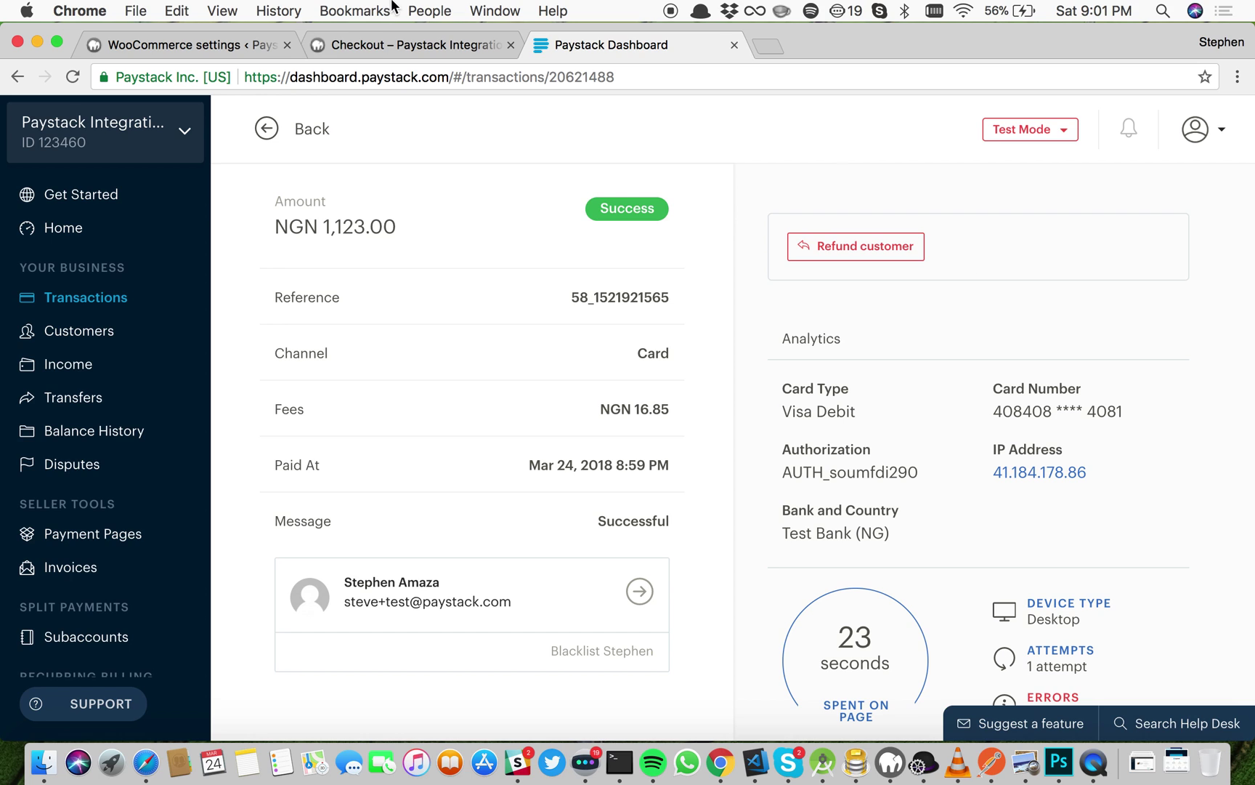
click(210, 46)
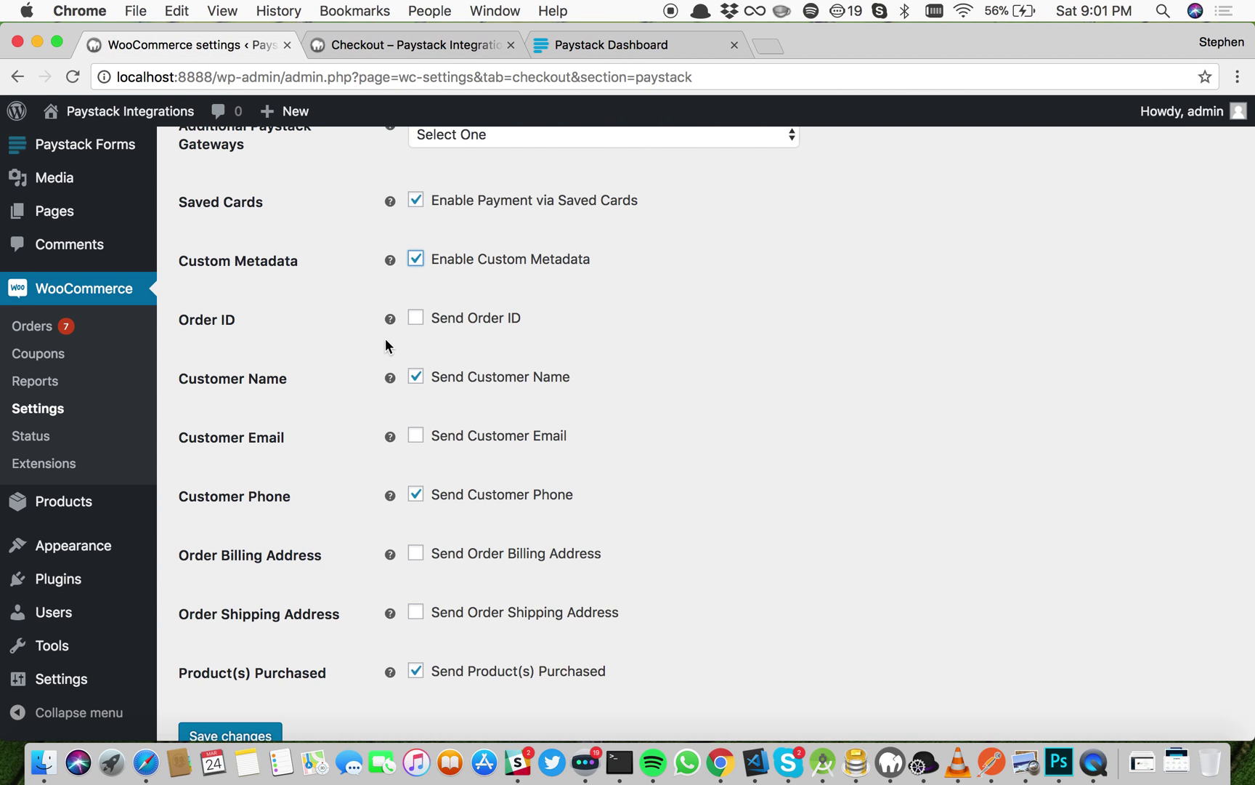
Step: Tick Send Order ID, Send Customer Email and Send Order Billing Address
click(417, 320)
click(416, 438)
click(417, 556)
click(416, 614)
click(417, 551)
click(418, 556)
Step: Save the Paystack settings and go back to the storefront's Order received page
scroll(540, 496, up, 1)
scroll(541, 495, down, 2)
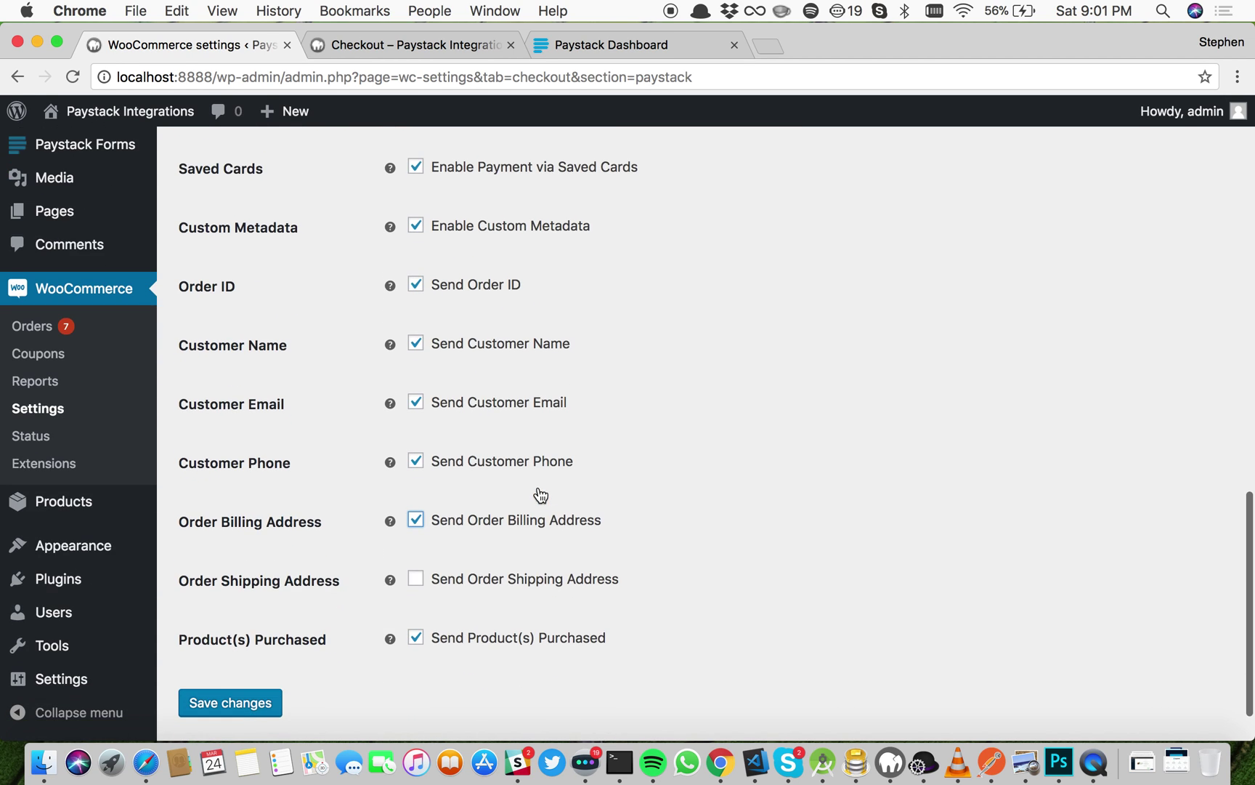
click(258, 705)
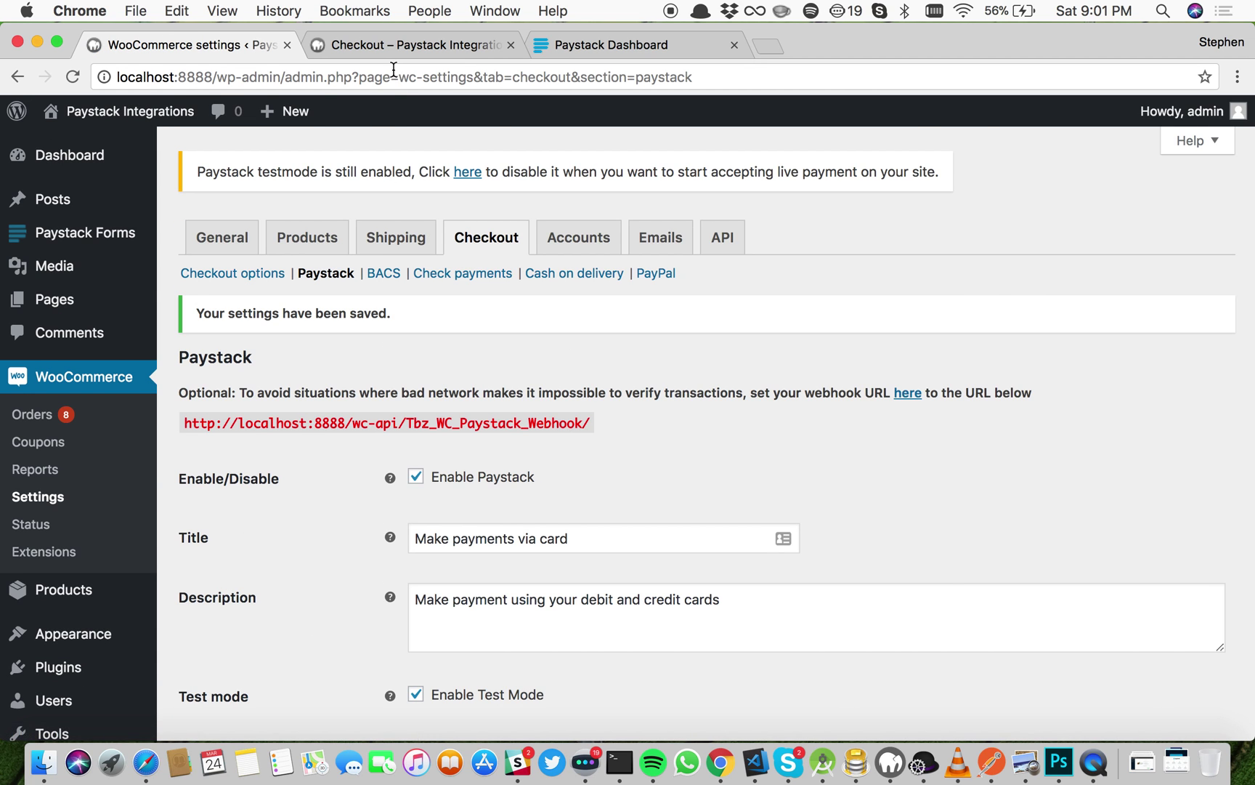
click(378, 48)
scroll(293, 258, up, 7)
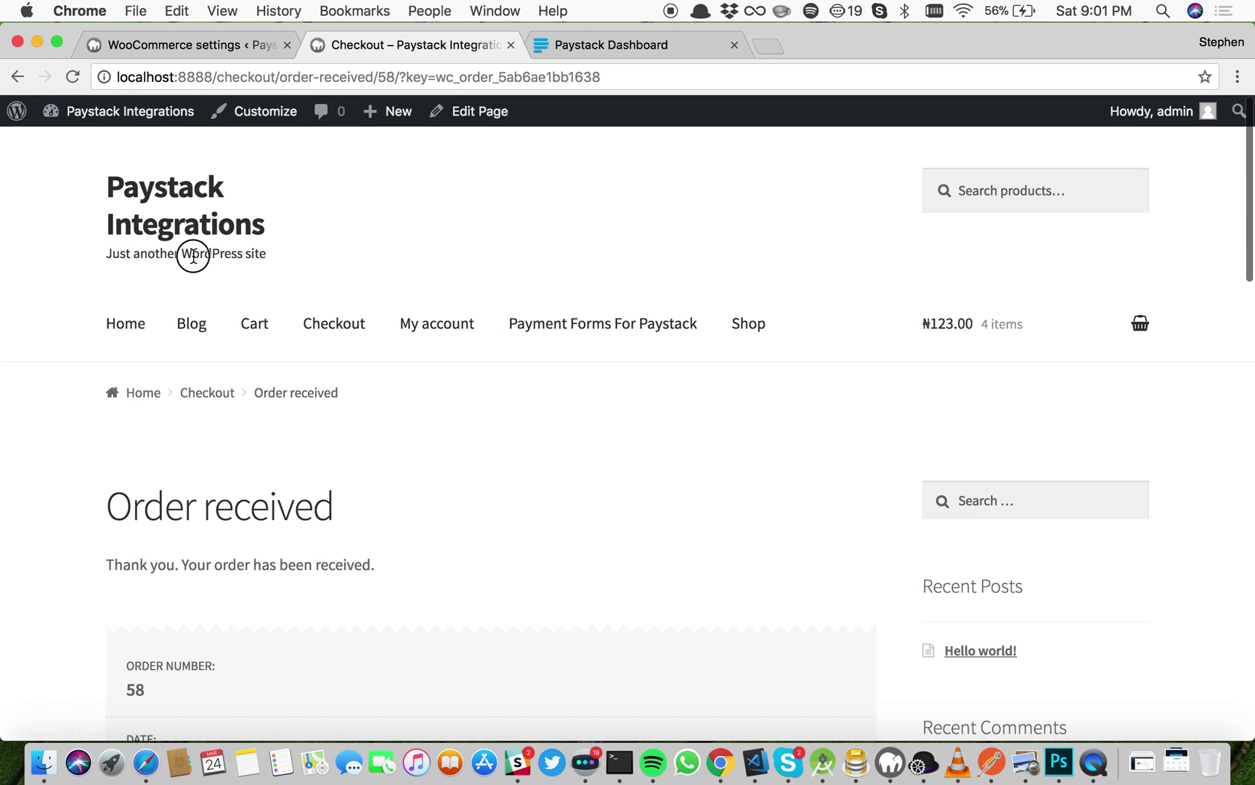
Step: Add the Vneck Tshirt, Tshirt and Polo to the cart from the home page
click(182, 234)
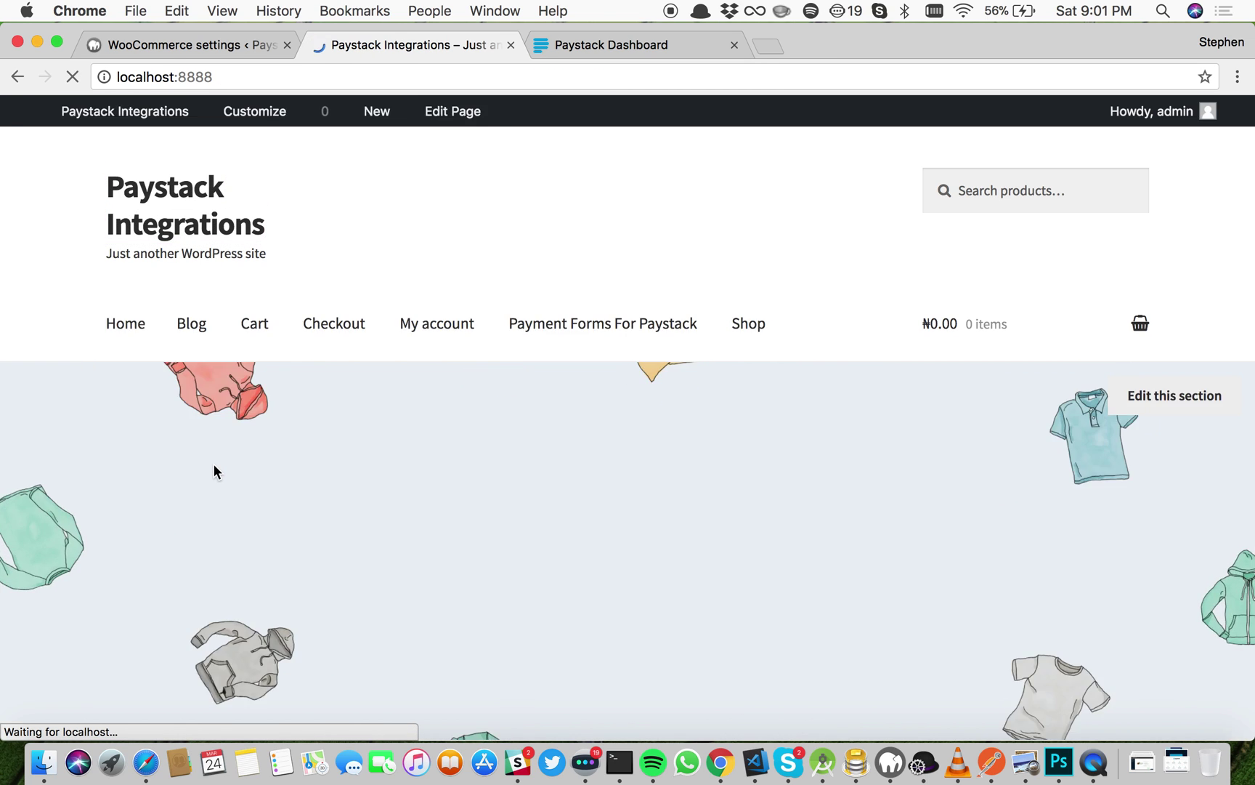
scroll(214, 464, down, 8)
scroll(214, 471, down, 2)
click(210, 486)
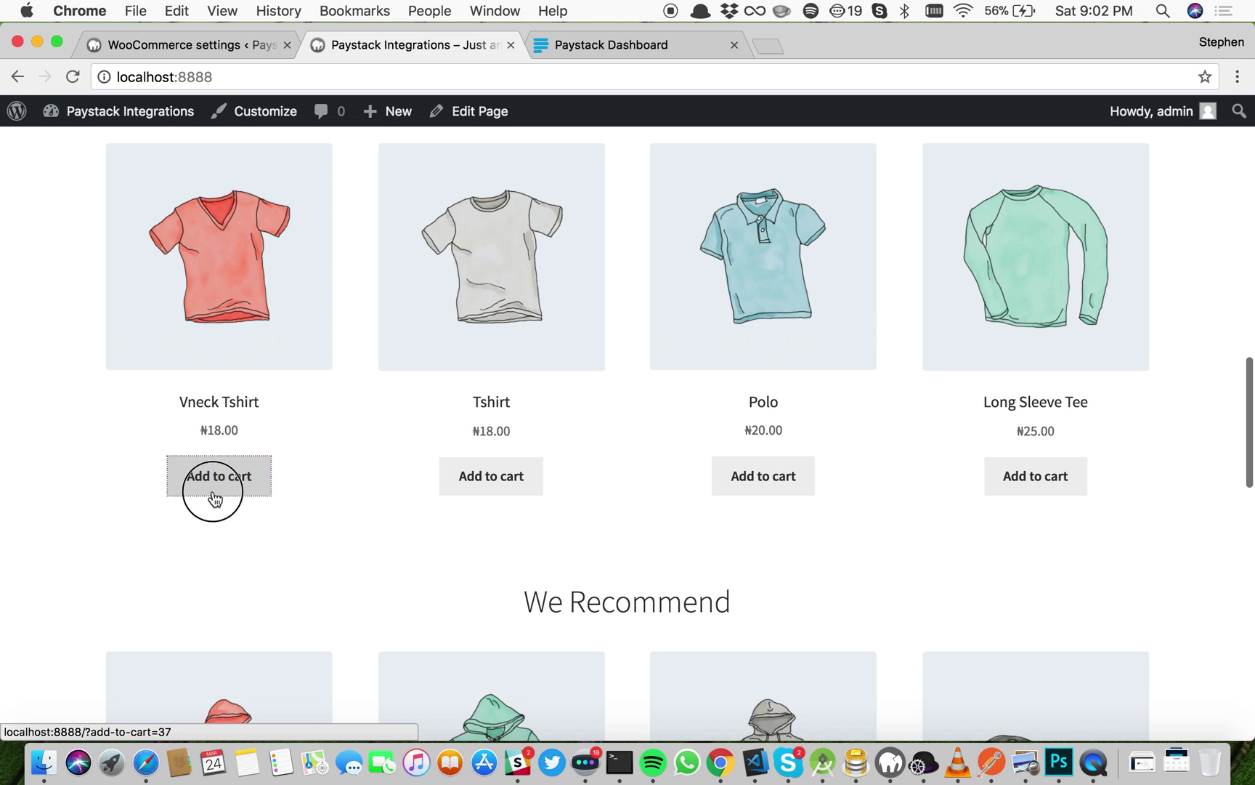
click(487, 492)
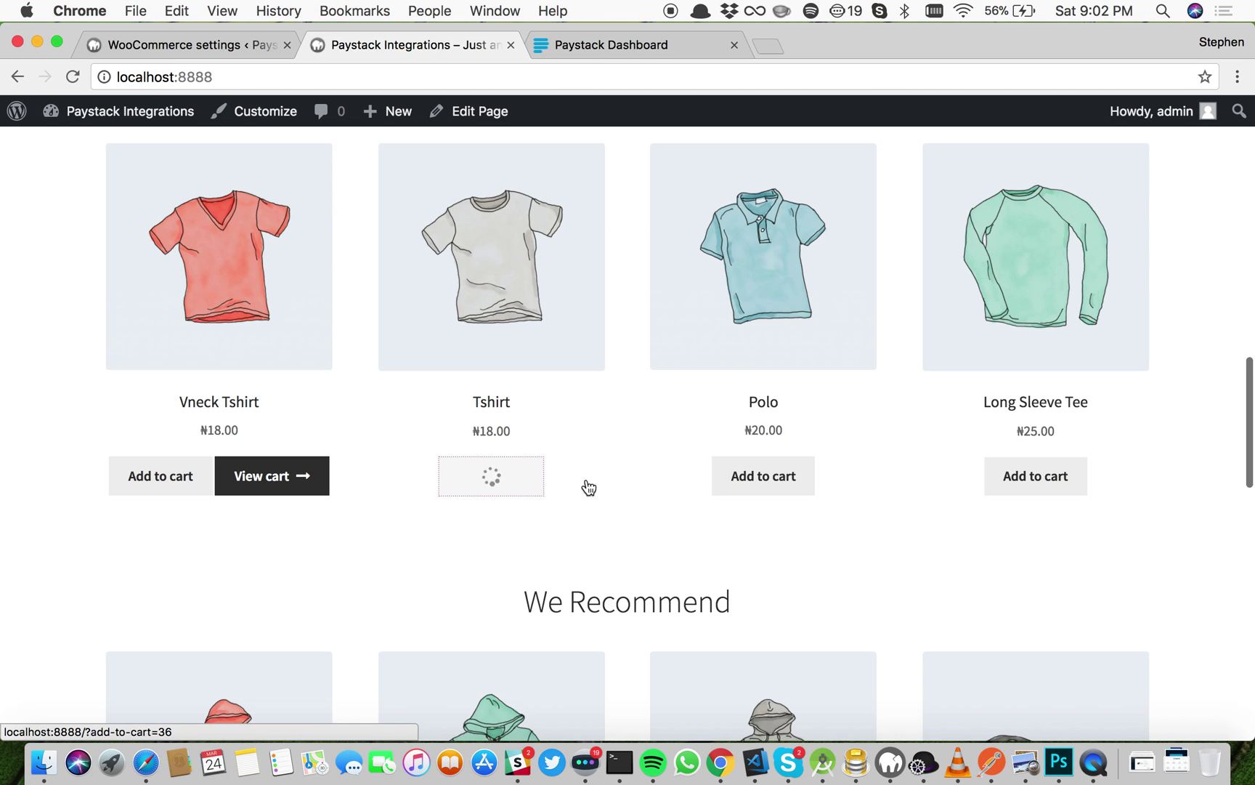
click(771, 489)
Step: Check out from the mini-cart and place the ₦1,056.00 card order
scroll(1148, 436, up, 15)
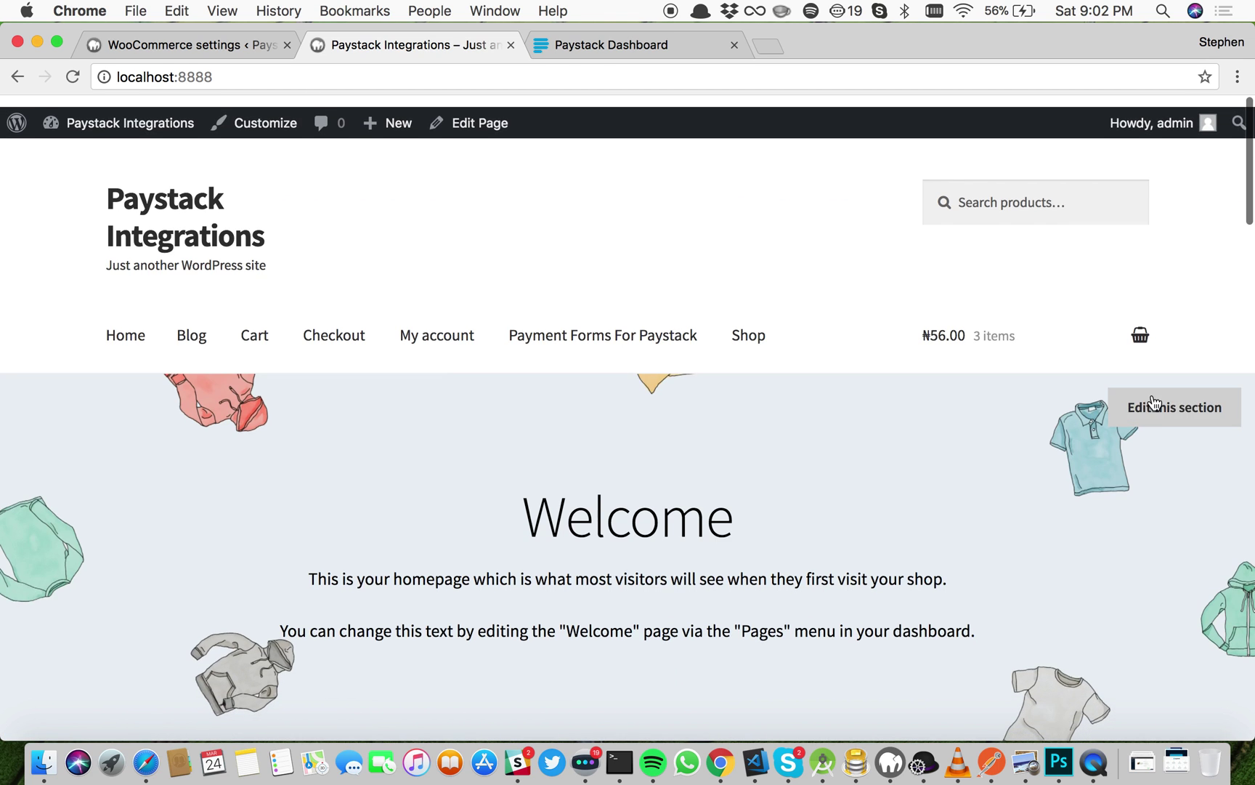
mouse_move(1145, 333)
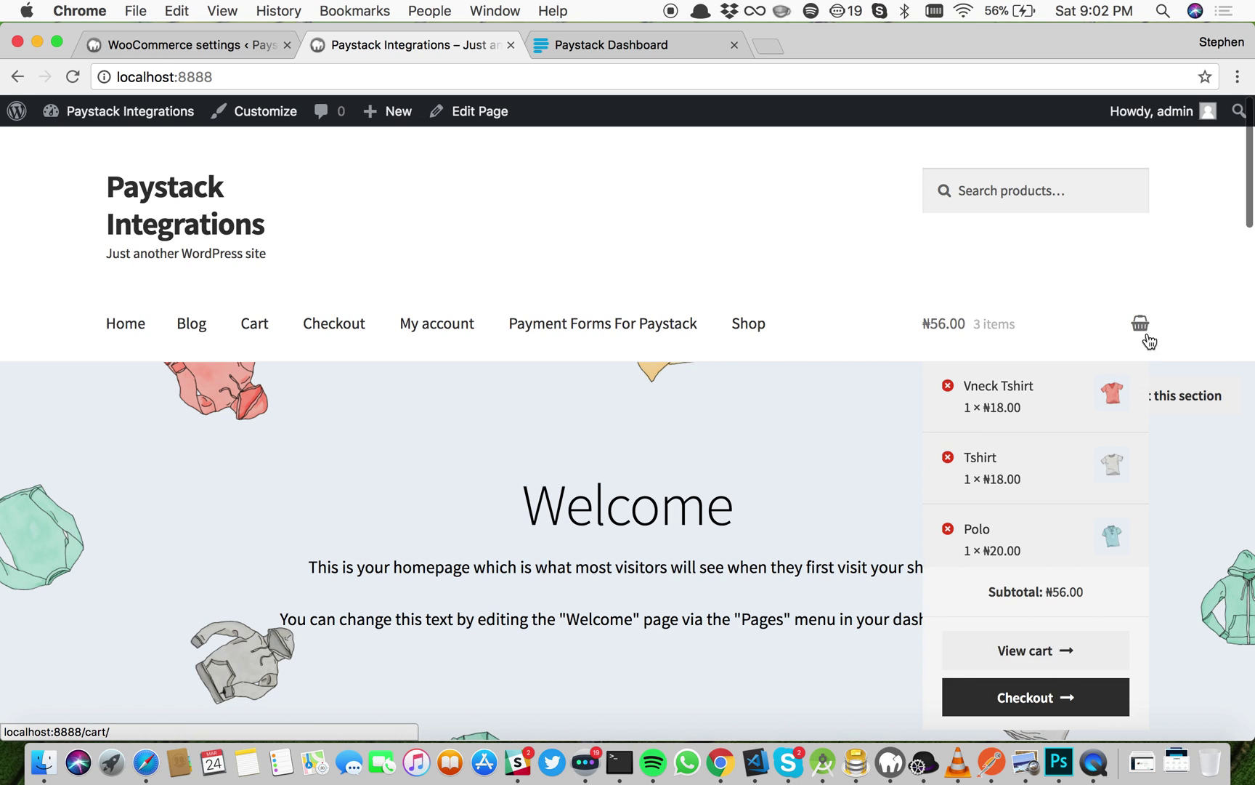
click(1055, 698)
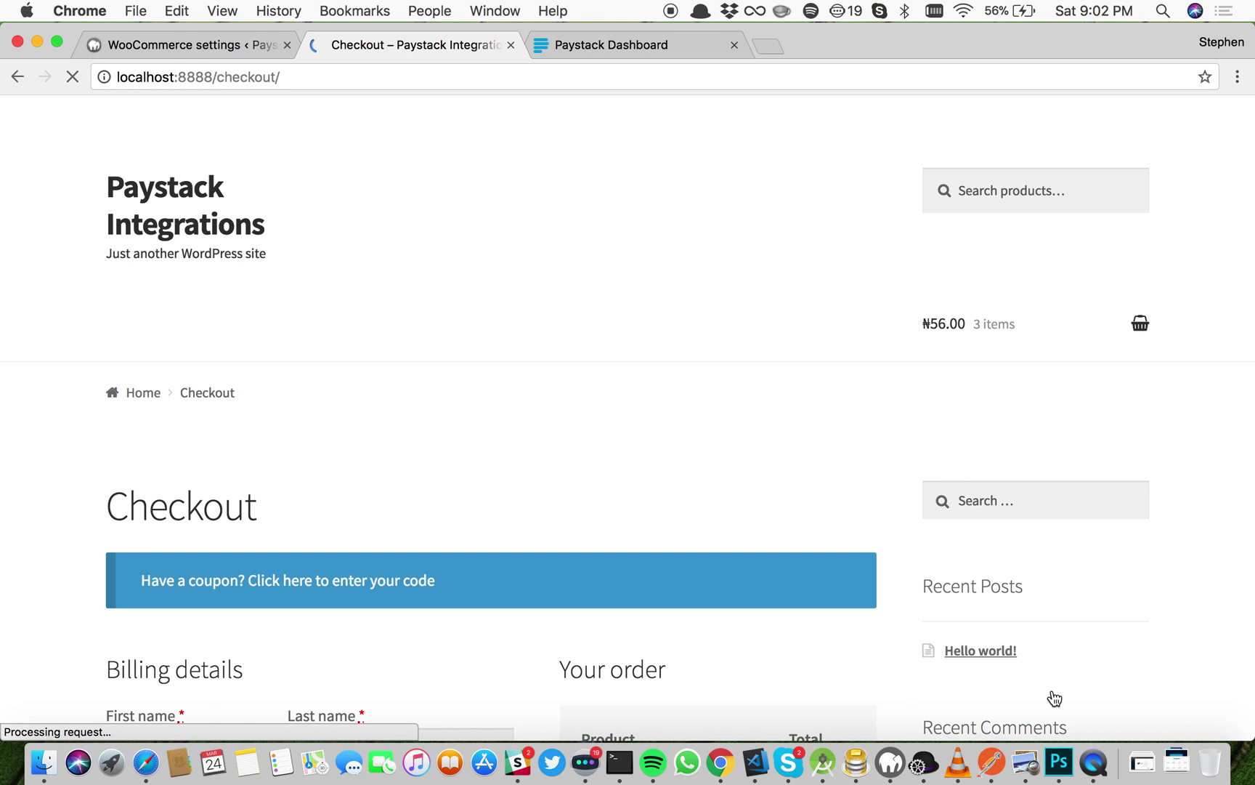
scroll(1040, 681, down, 12)
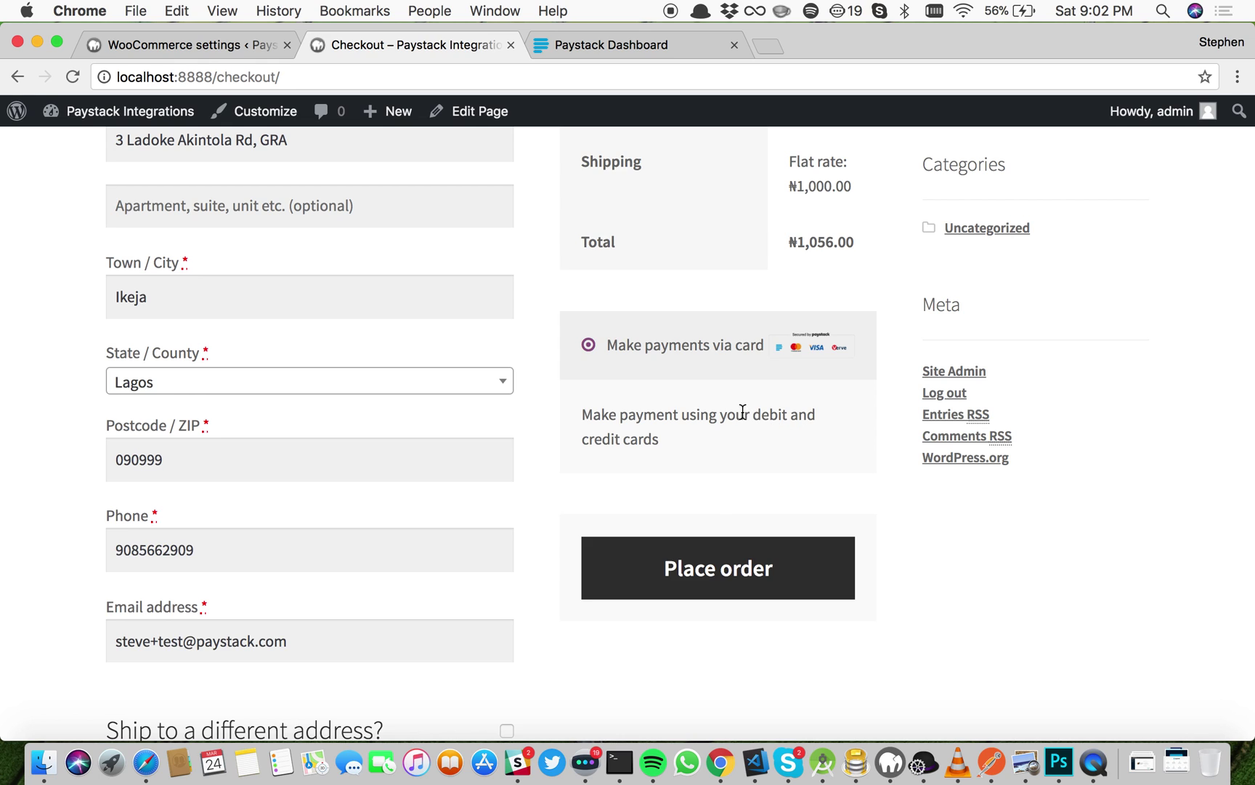
click(733, 569)
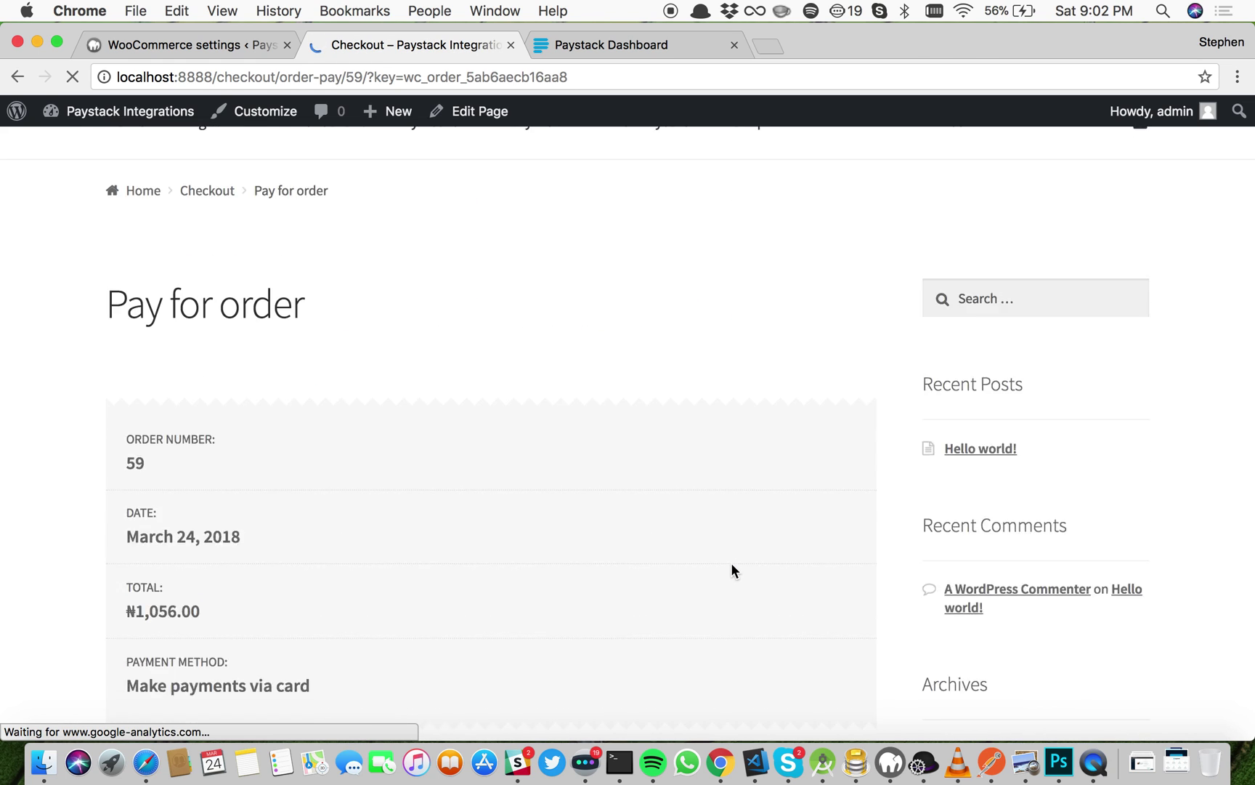
Step: Pay NGN 1,056 for order 59 using the test card in the embedded Paystack form
scroll(731, 571, down, 5)
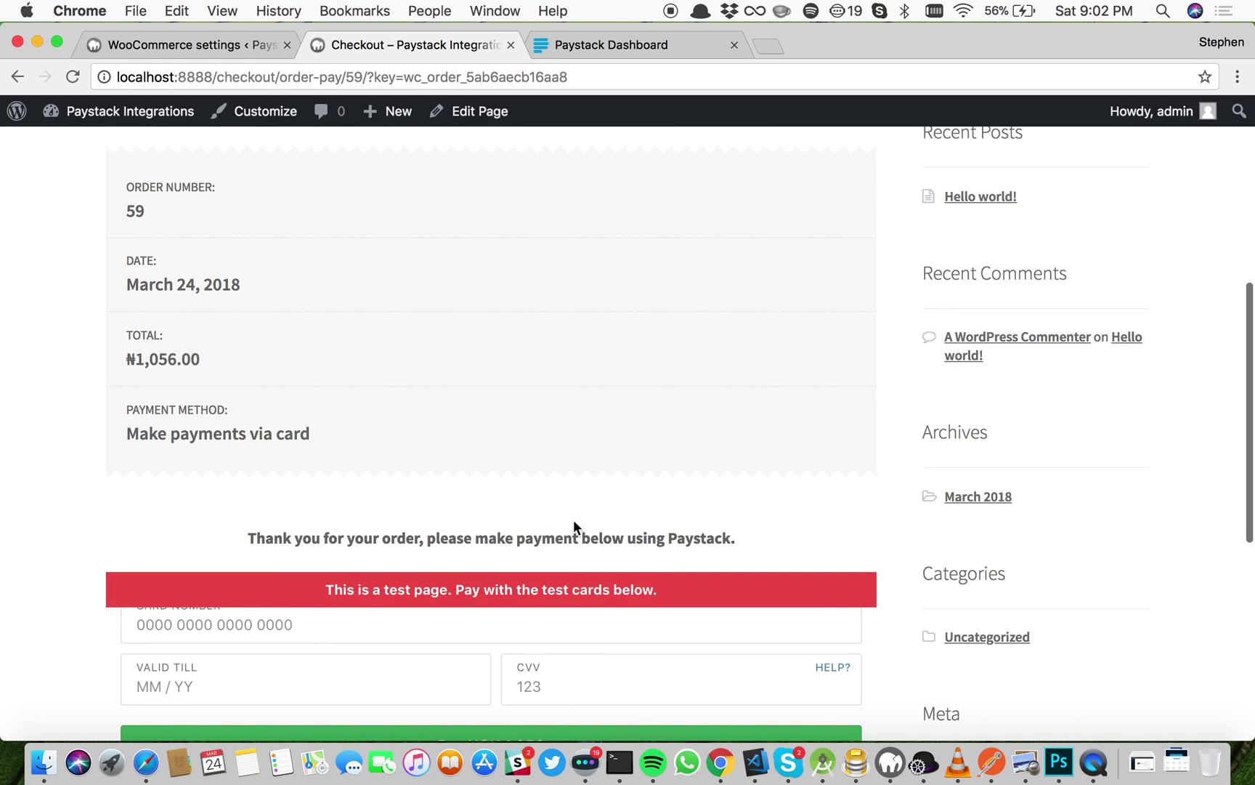
scroll(552, 650, down, 3)
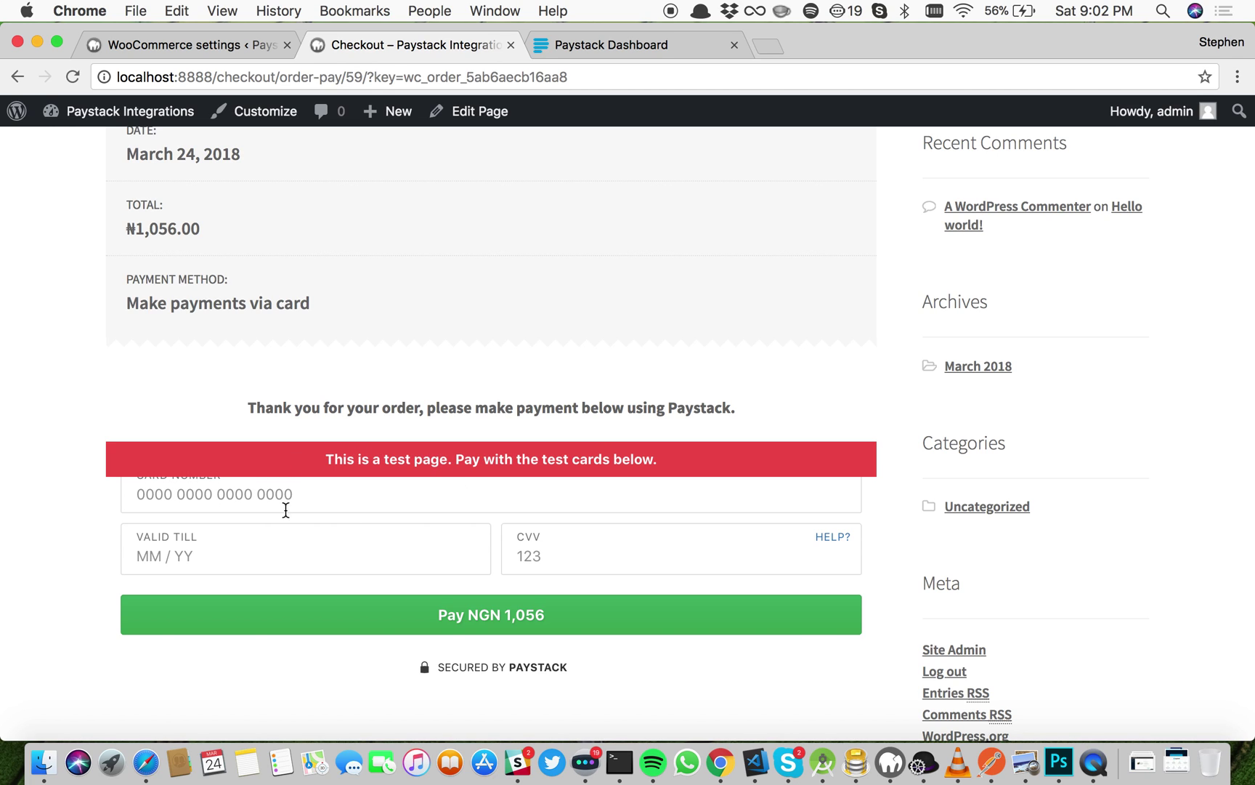
click(247, 494)
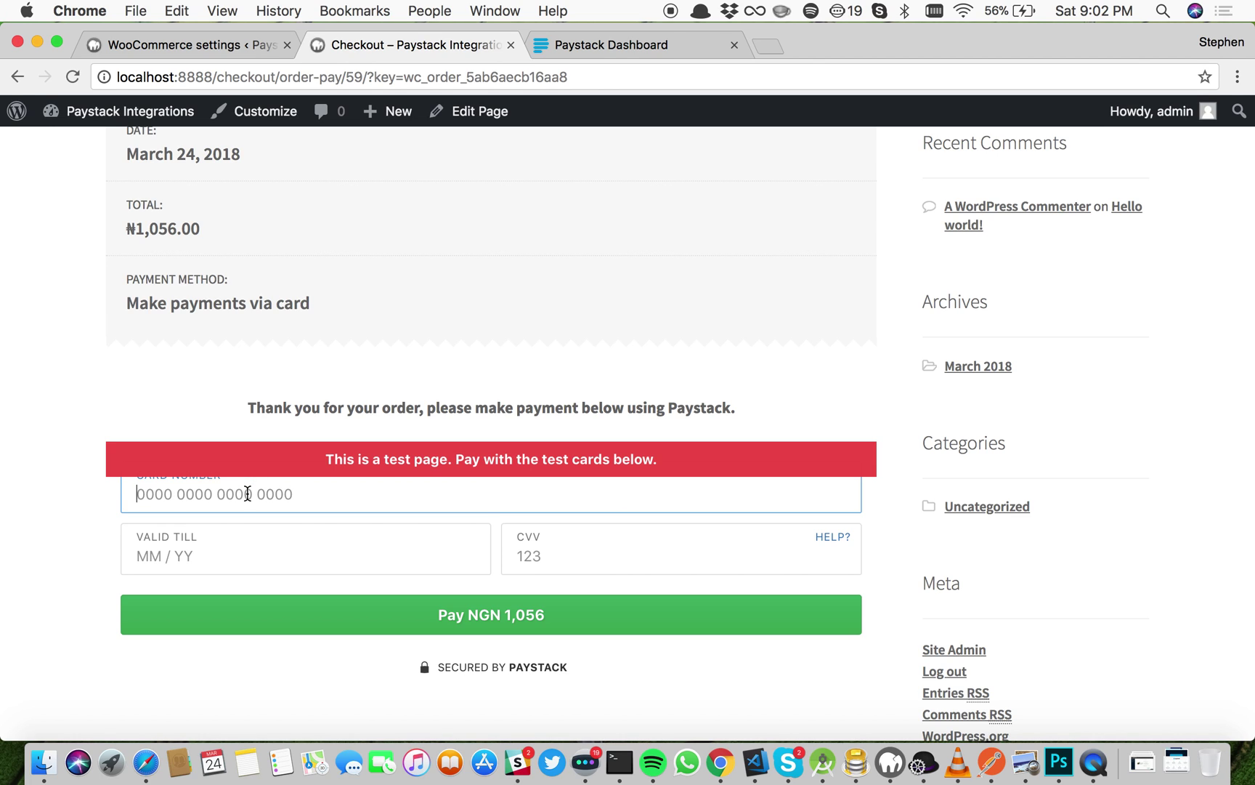
text(4084)
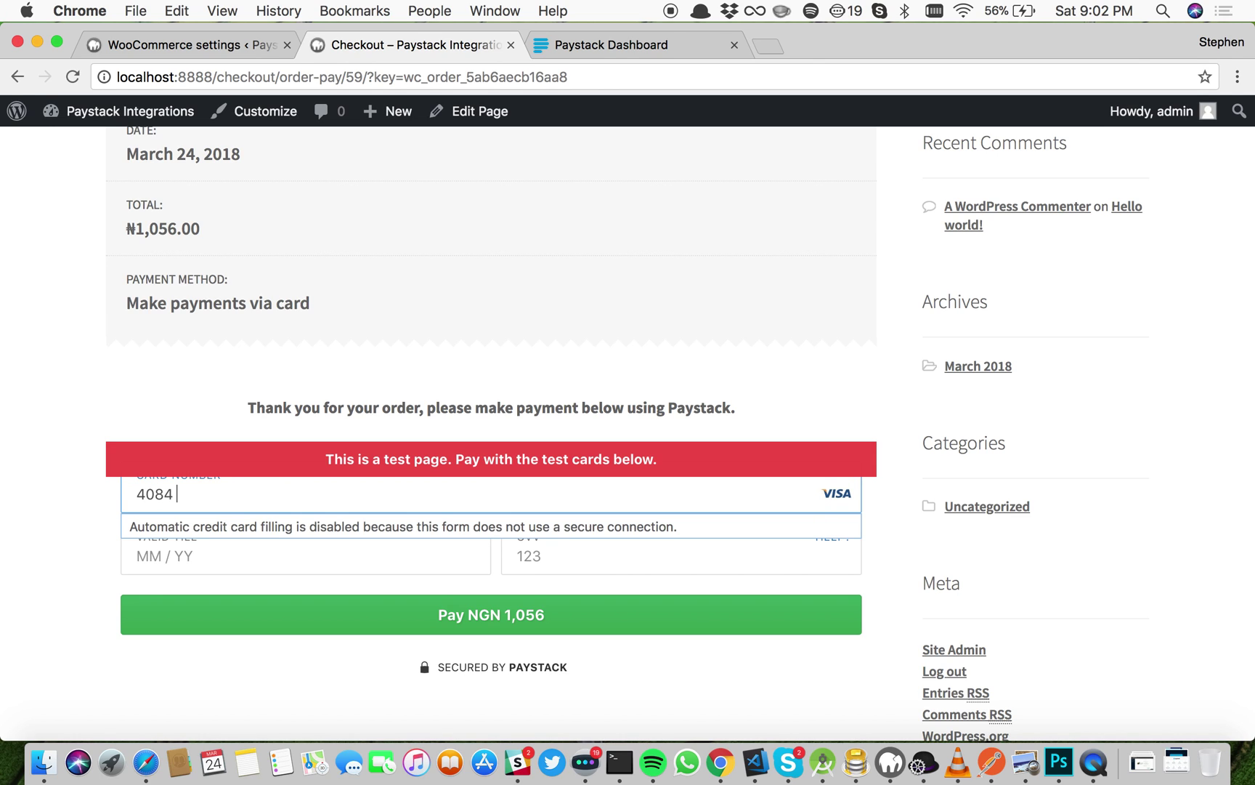
text(084084)
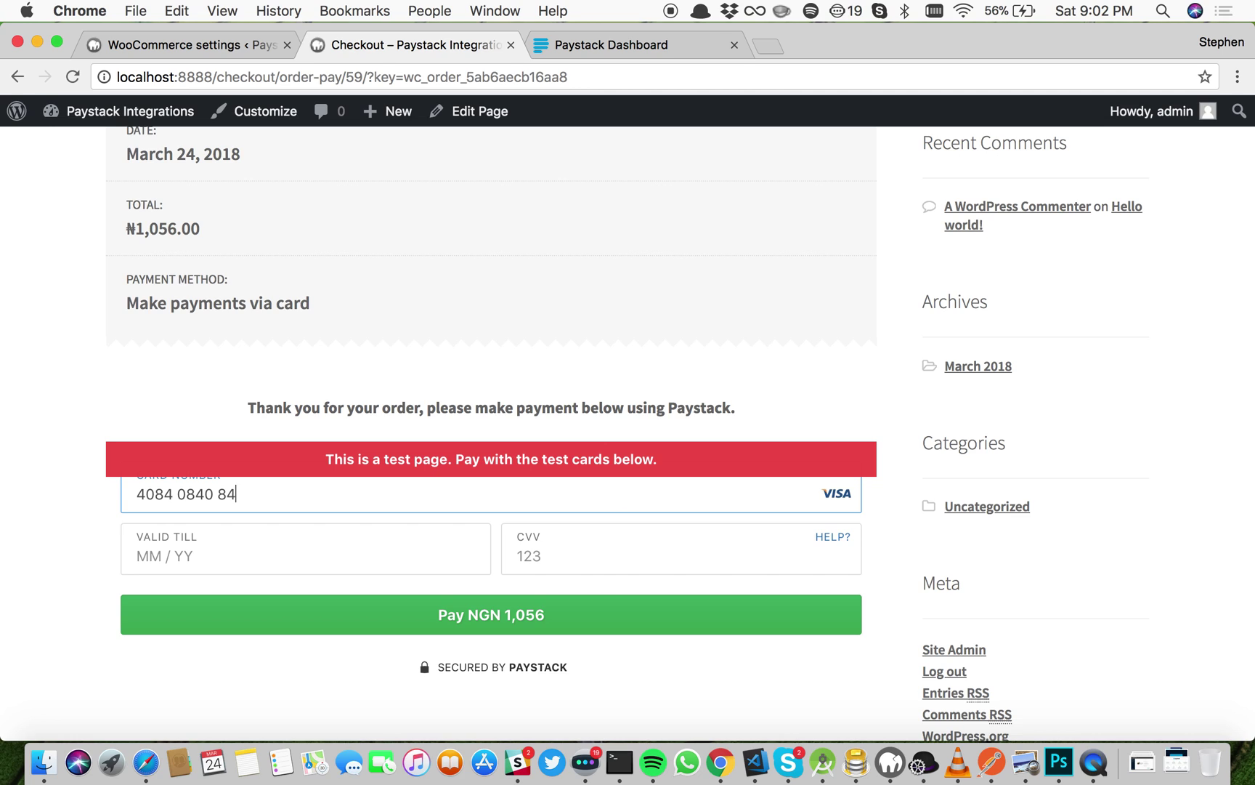
text(0840)
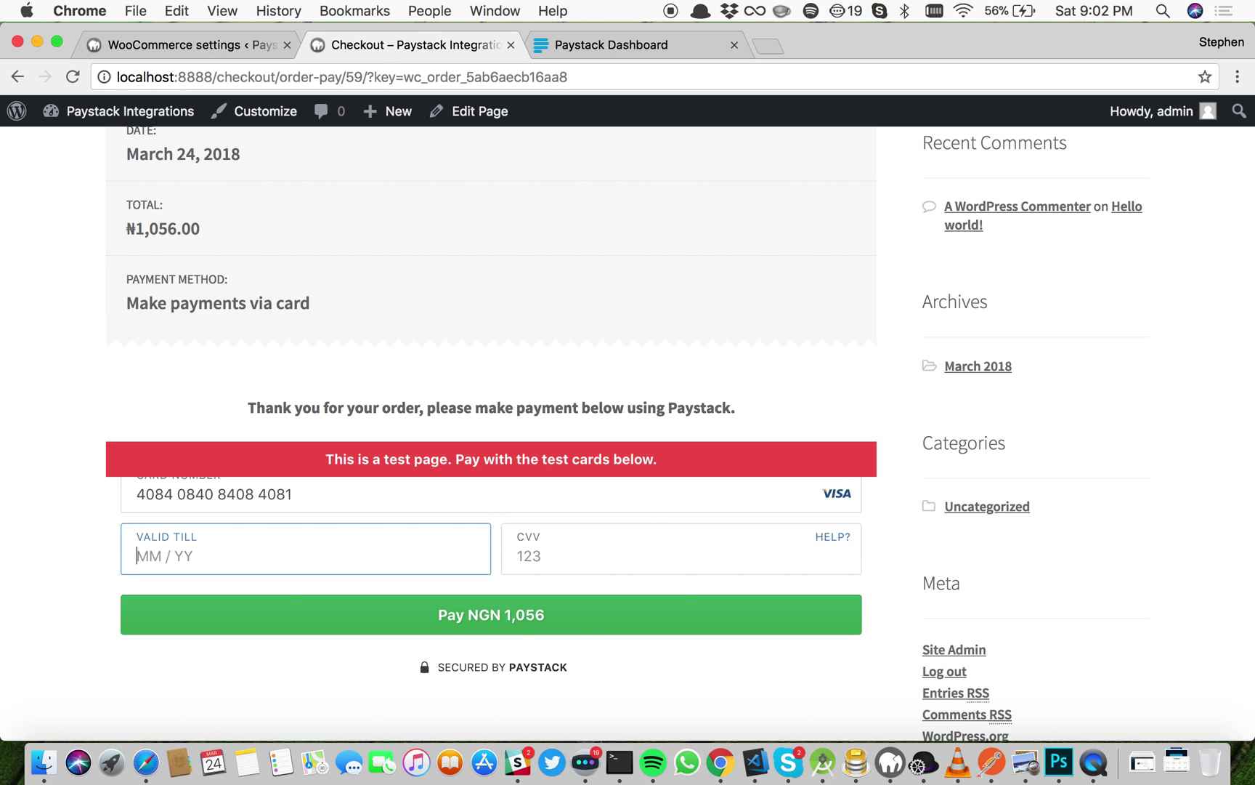
text(02 /20)
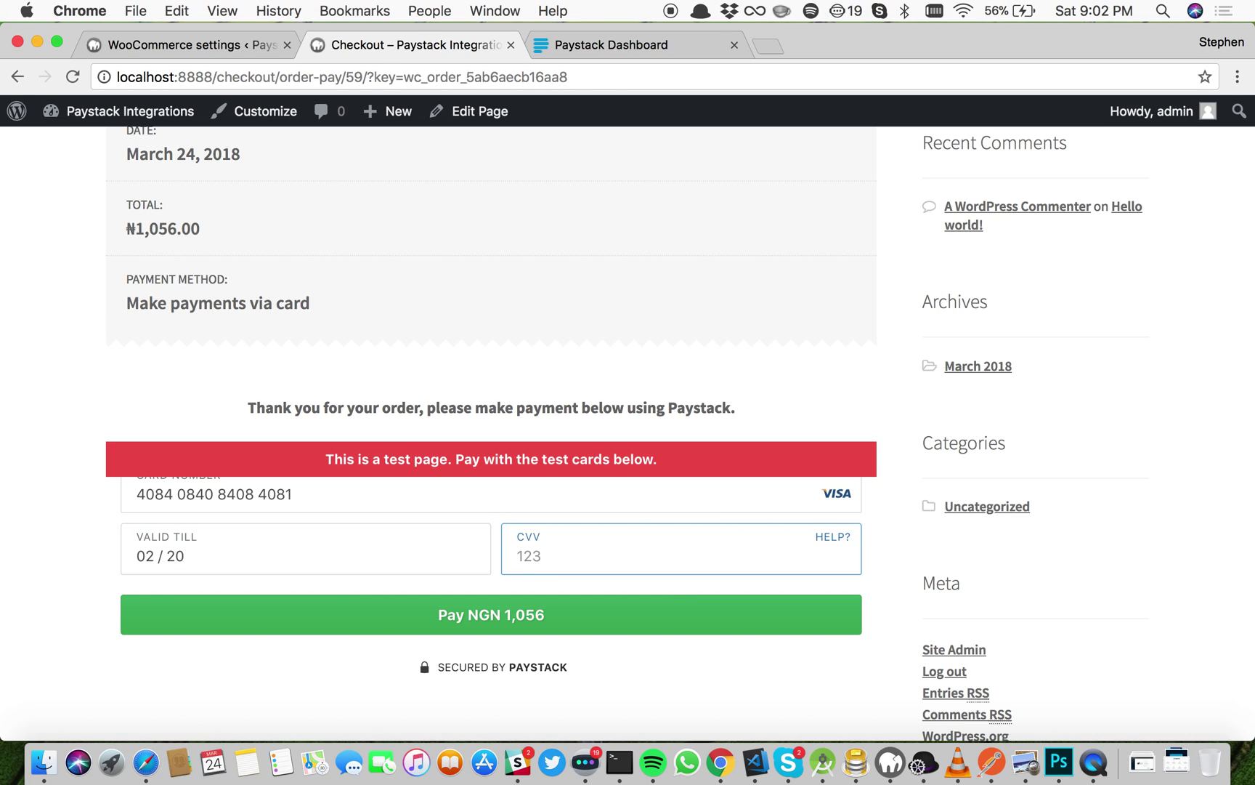
text(408)
click(491, 616)
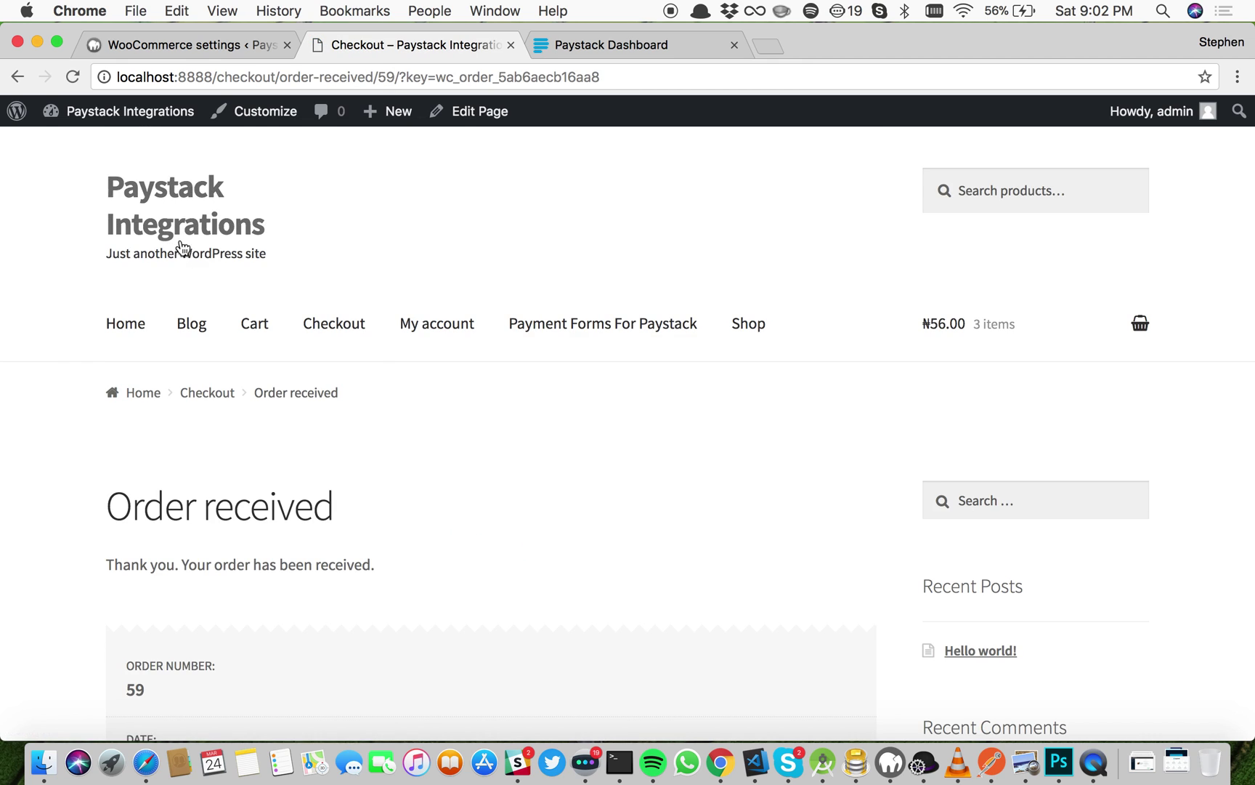
scroll(405, 392, down, 8)
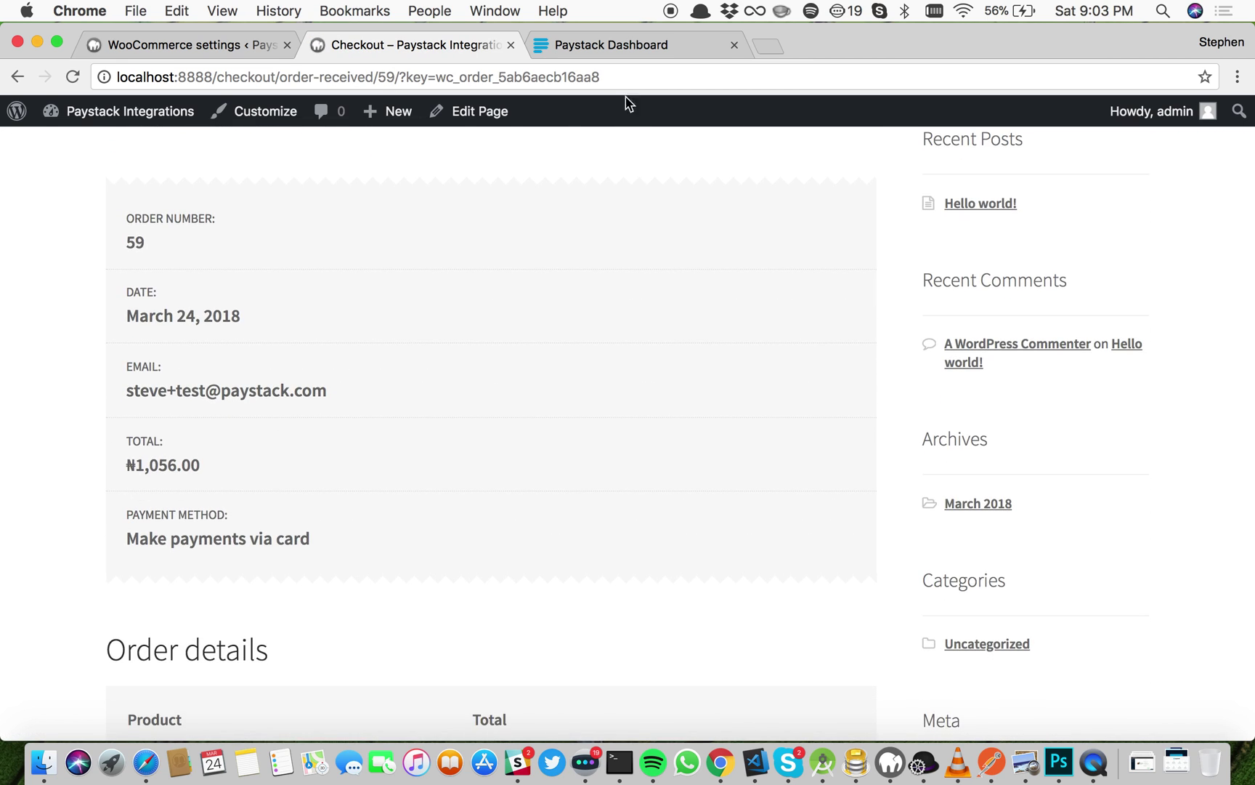
click(601, 46)
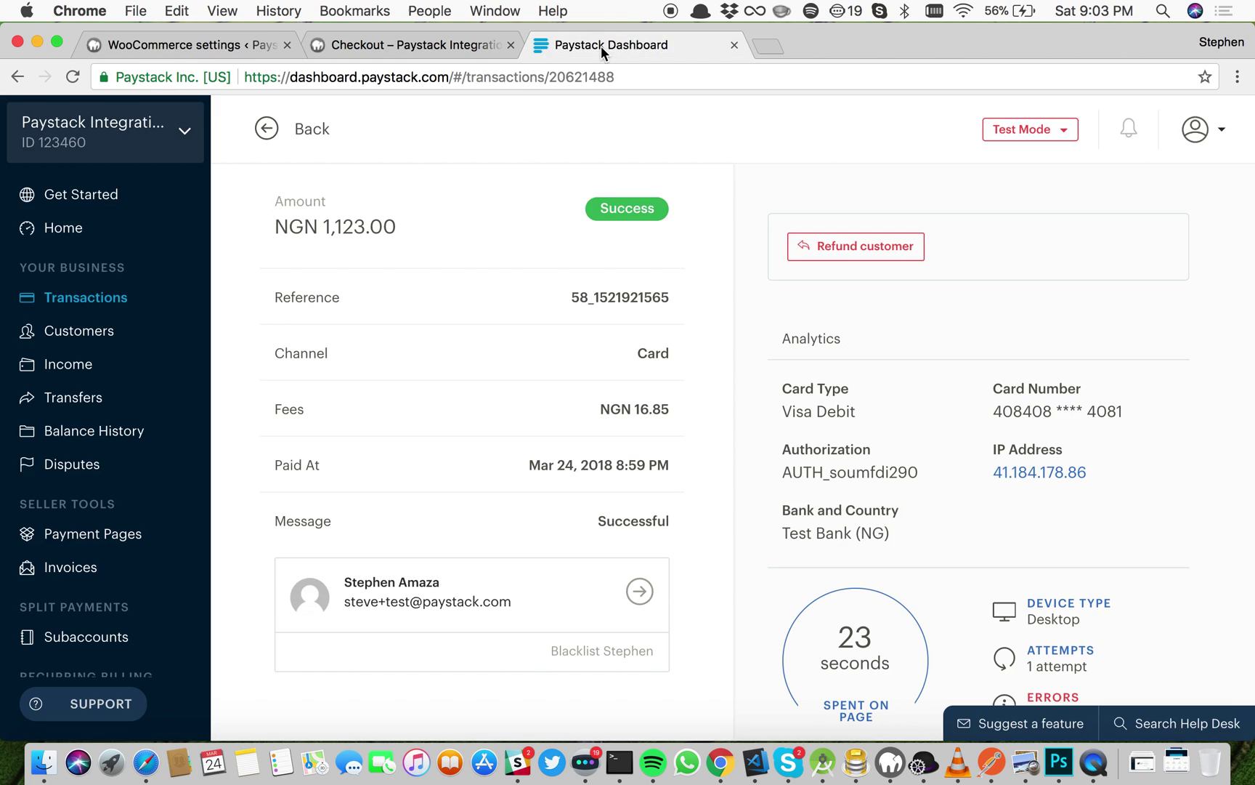
Step: Review the NGN 1,056.00 transaction's order, customer, address and product metadata in Paystack
click(63, 313)
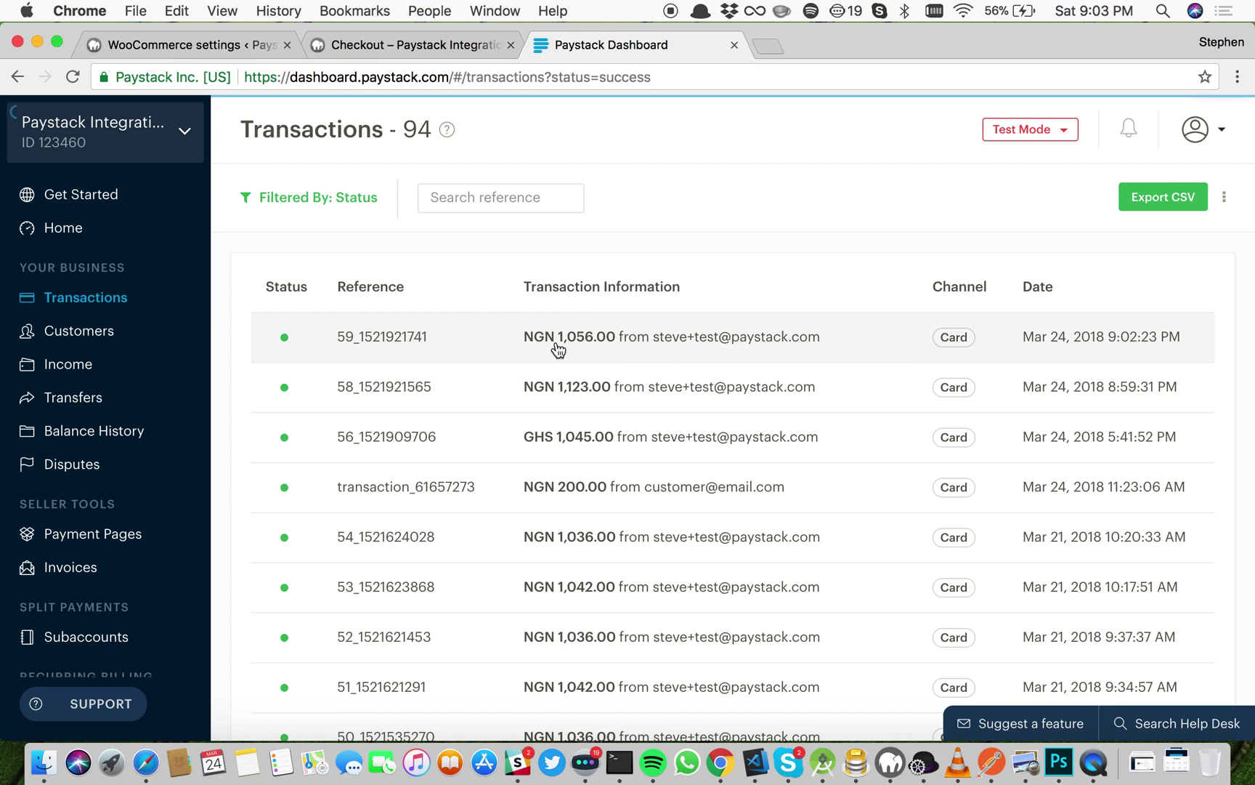
click(601, 348)
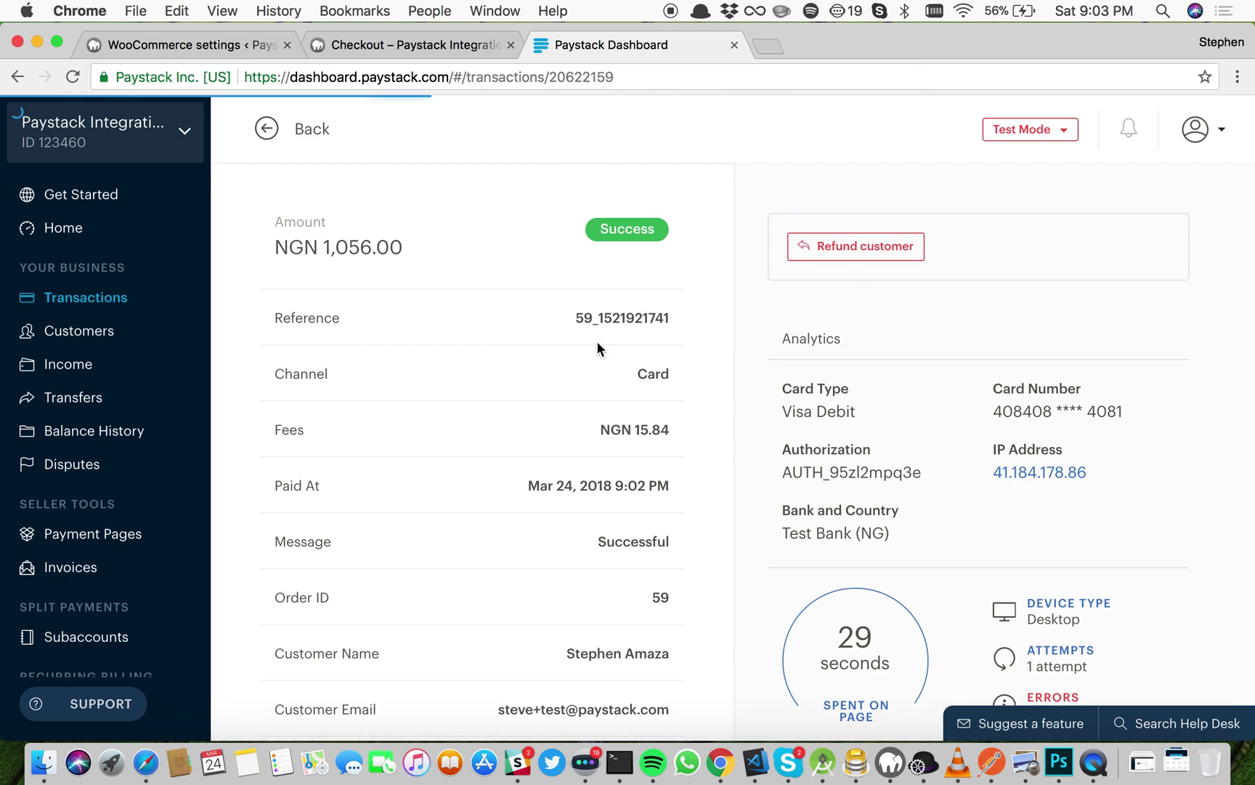
scroll(588, 458, down, 5)
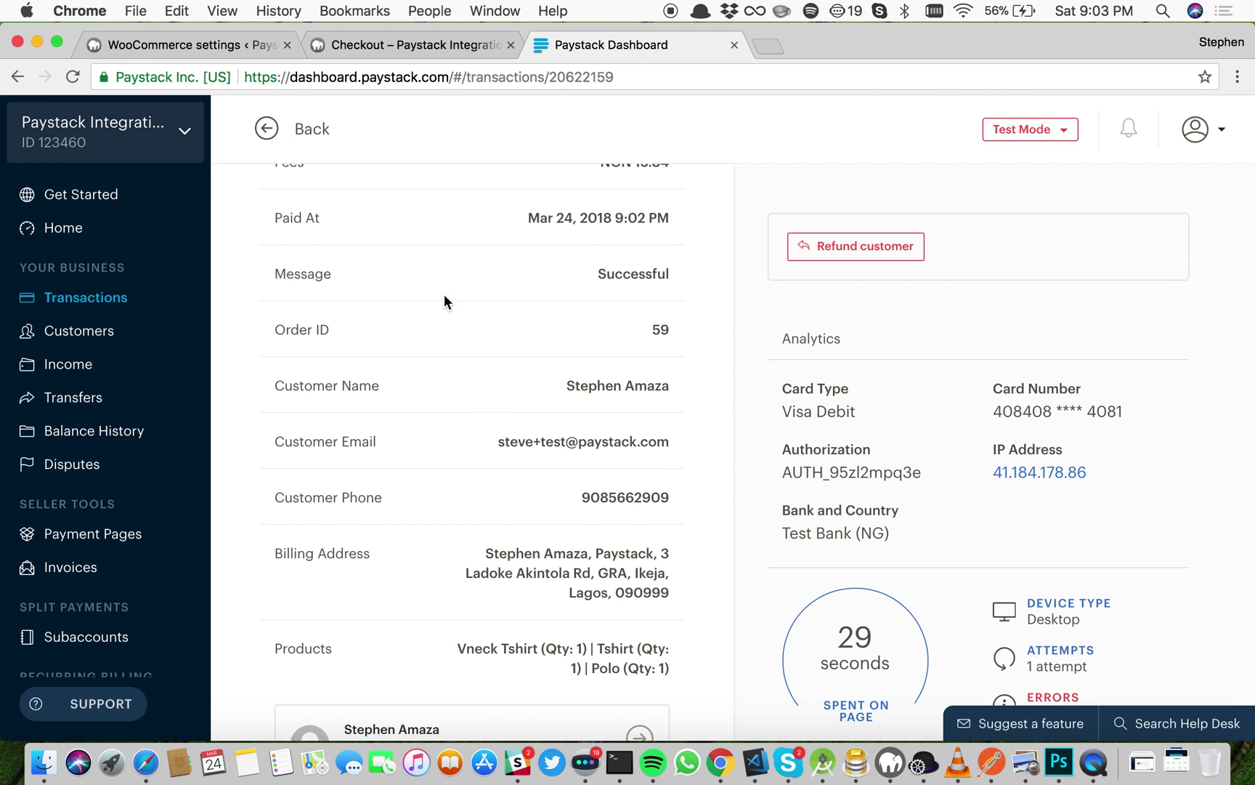
scroll(484, 526, down, 4)
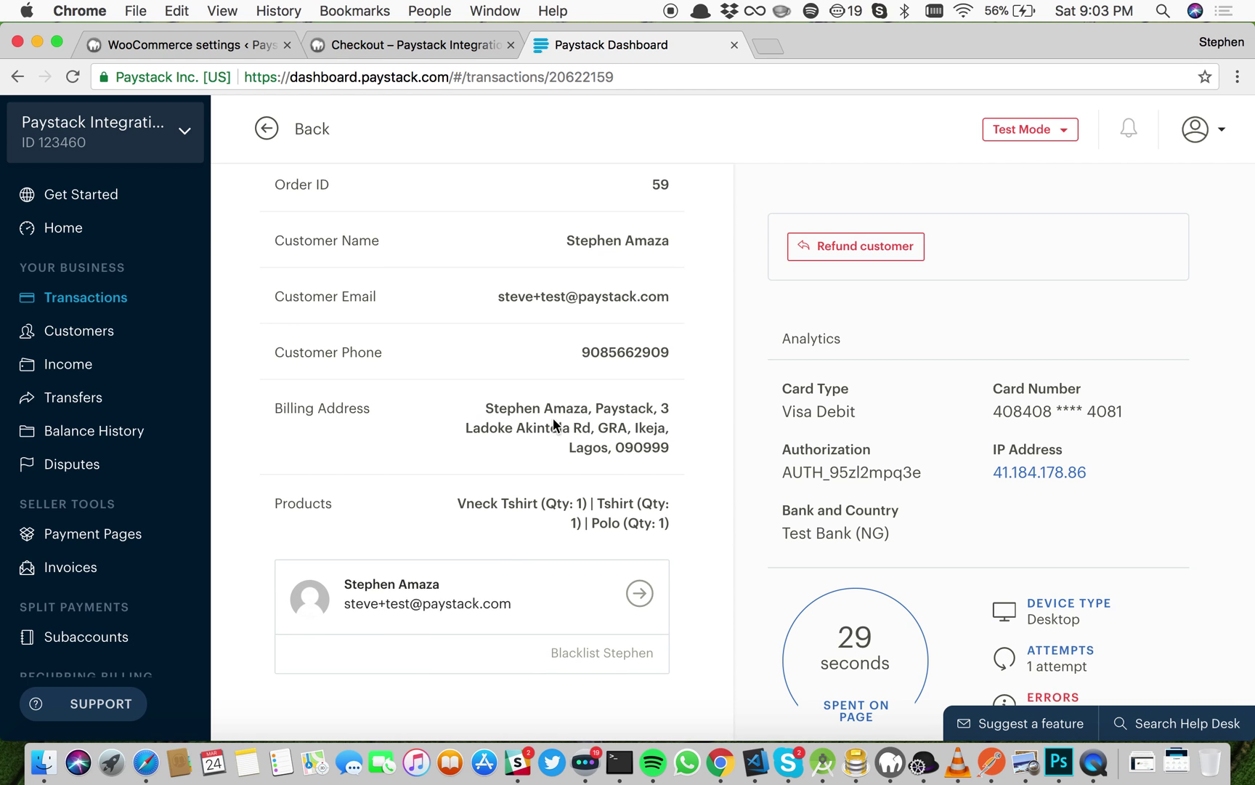
scroll(555, 426, up, 5)
scroll(552, 305, up, 3)
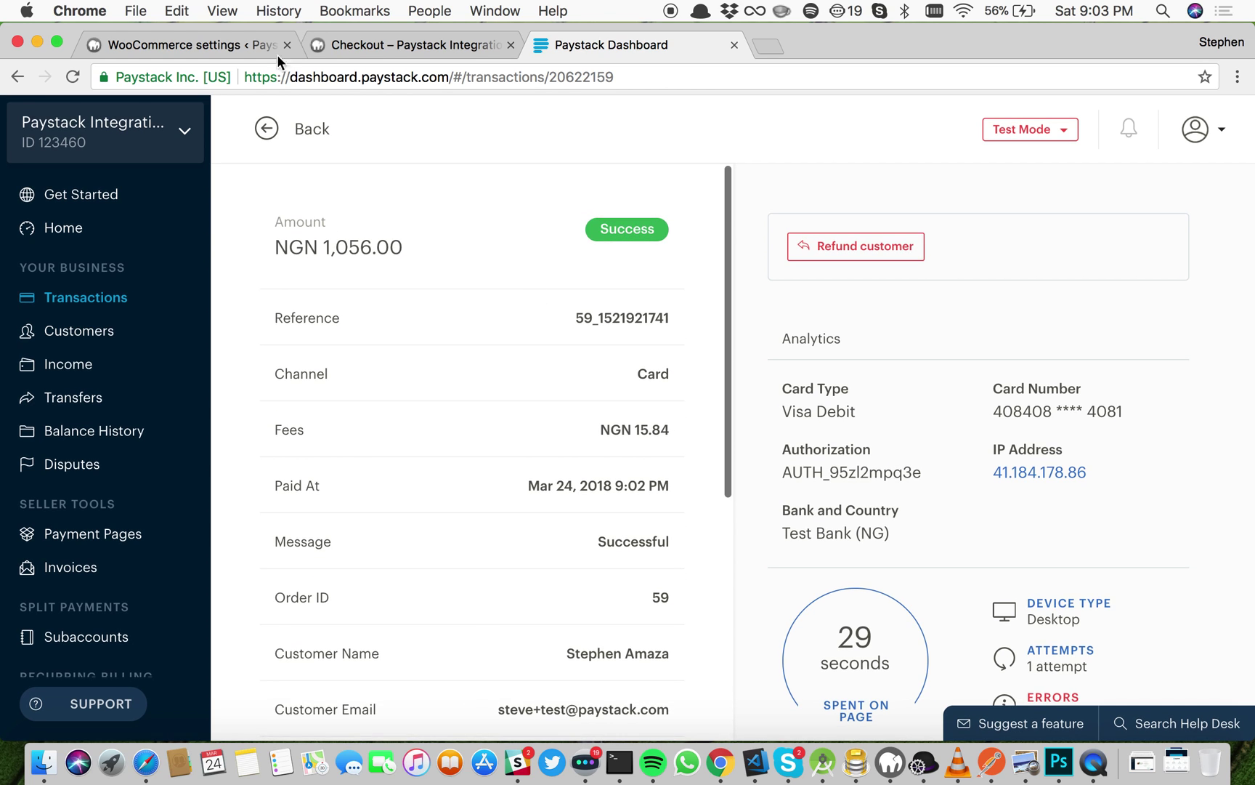
click(219, 50)
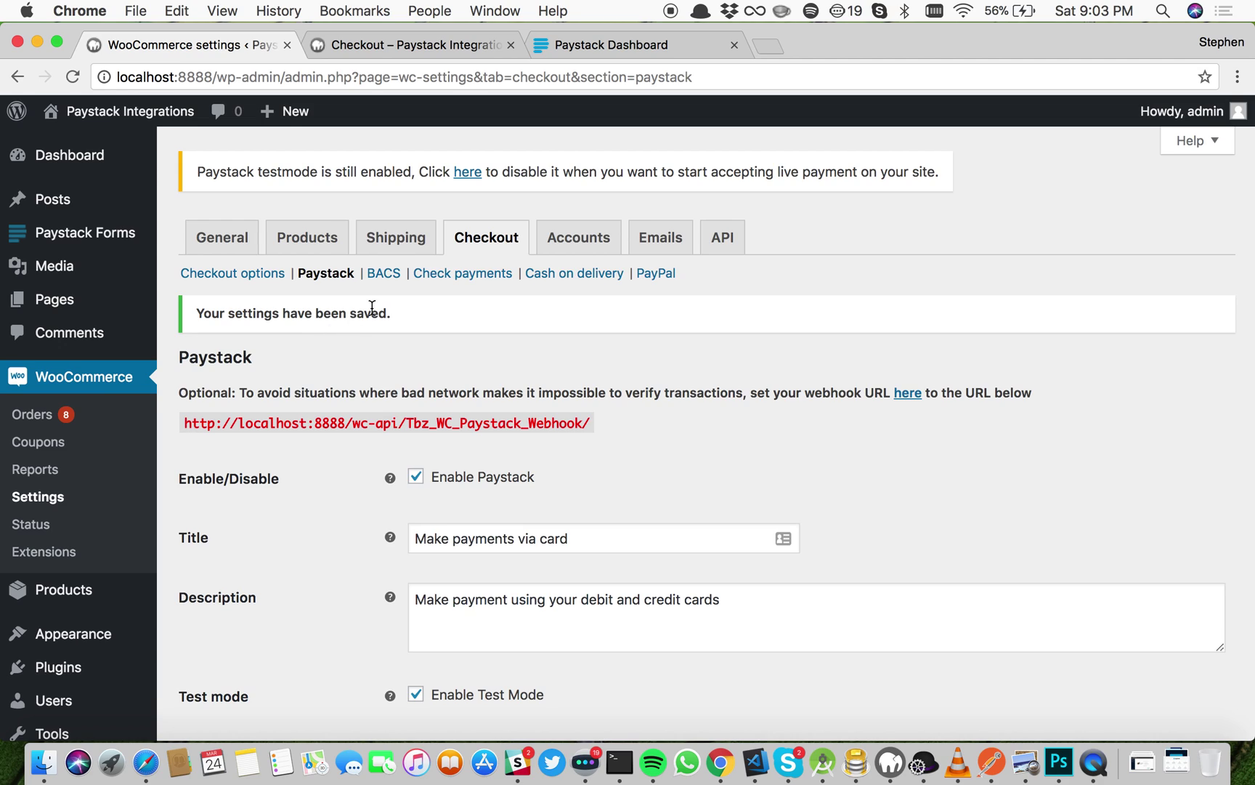